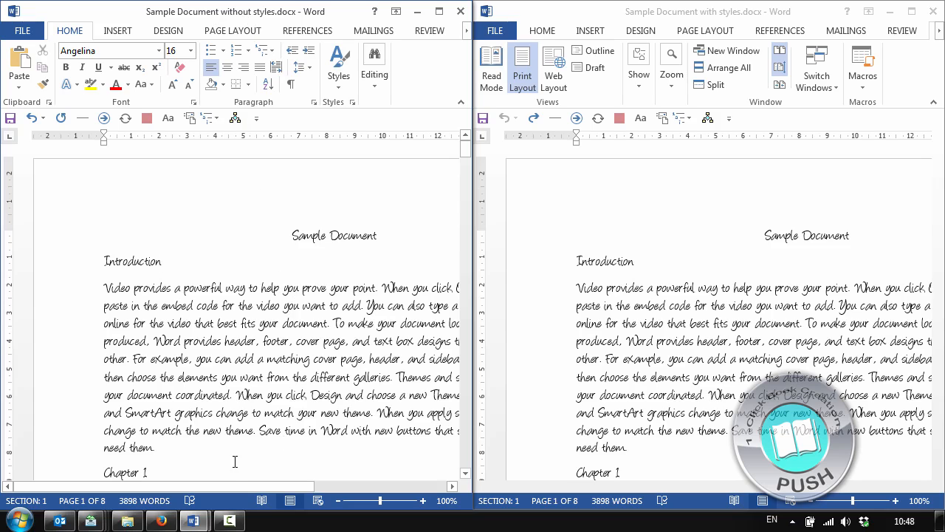
Open the Apply Styles pane for the centred title in the document without styles and move it near the title
{"action": "left_click_drag", "start_coordinate": [240, 487], "coordinate": [288, 501]}
{"action": "left_click", "coordinate": [147, 236]}
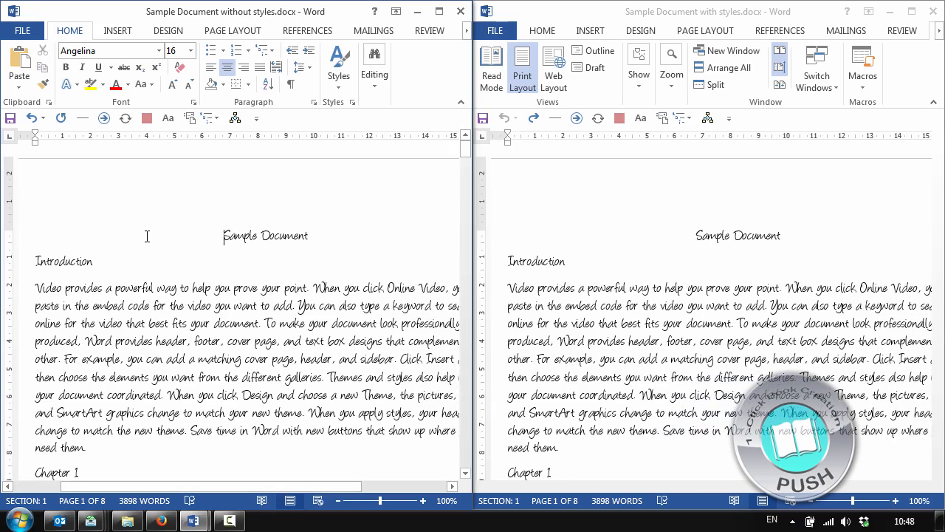
{"action": "key", "text": "ctrl+shift+s"}
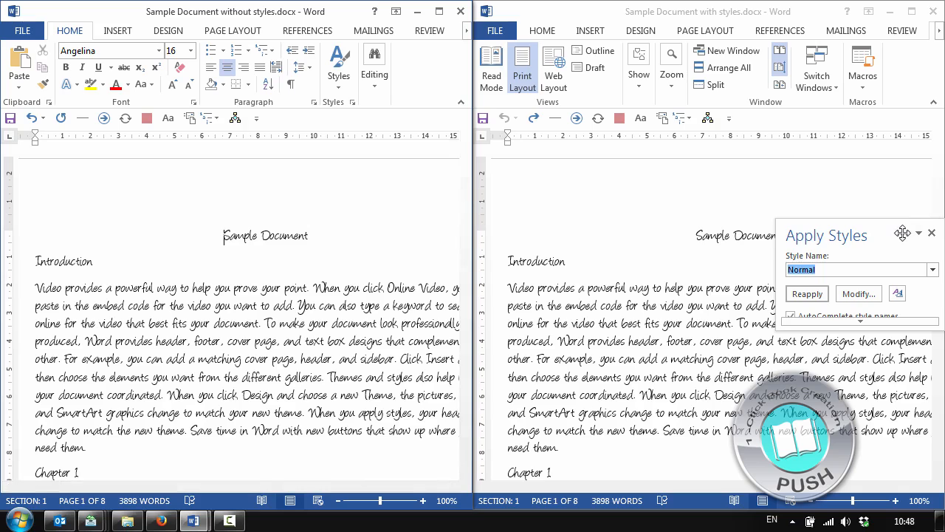
{"action": "left_click_drag", "start_coordinate": [902, 233], "coordinate": [271, 88]}
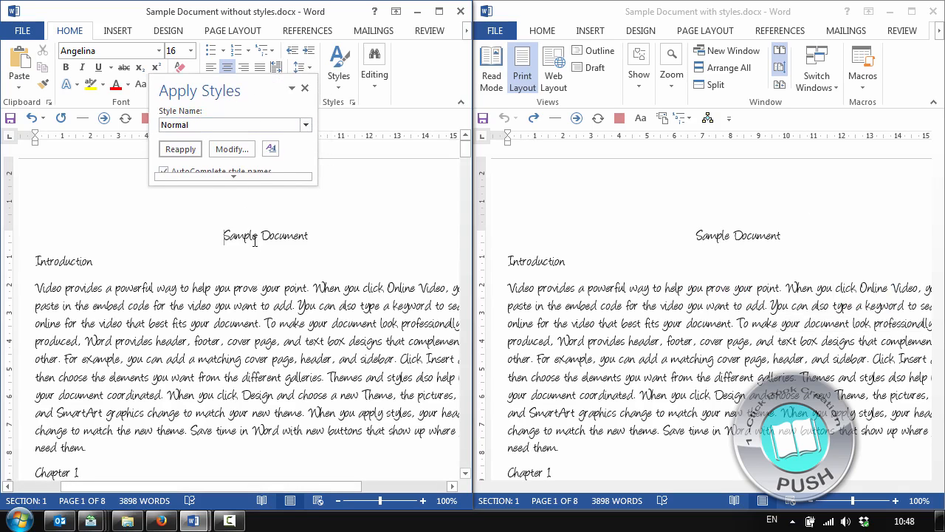
Check which styles the Introduction, Chapter 1 and Subtitle headings use in the document without styles
{"action": "left_click", "coordinate": [52, 260]}
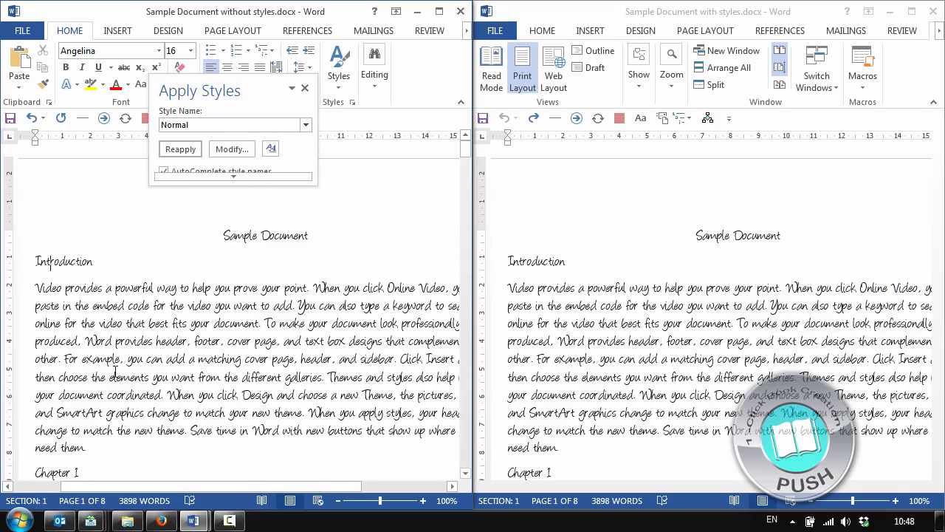
{"action": "scroll", "coordinate": [116, 366], "scroll_direction": "down", "scroll_amount": 3}
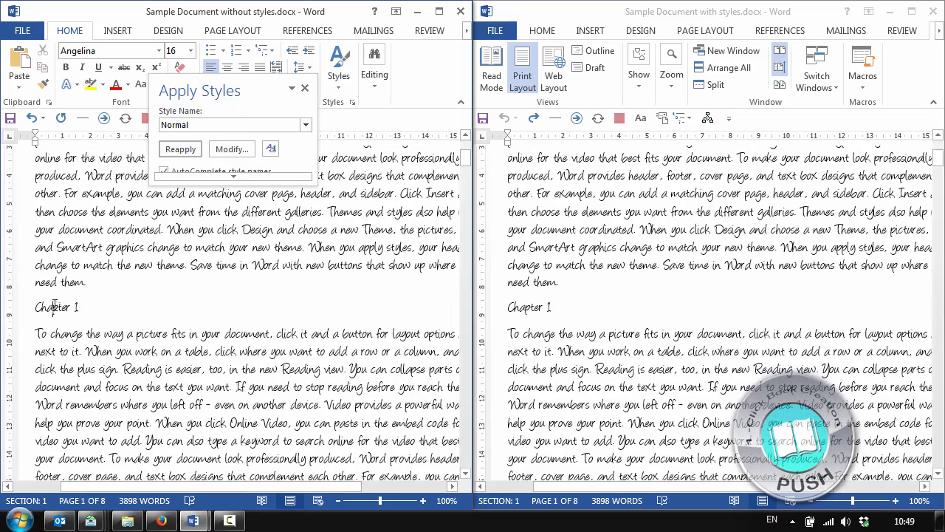
{"action": "scroll", "coordinate": [65, 299], "scroll_direction": "down", "scroll_amount": 15}
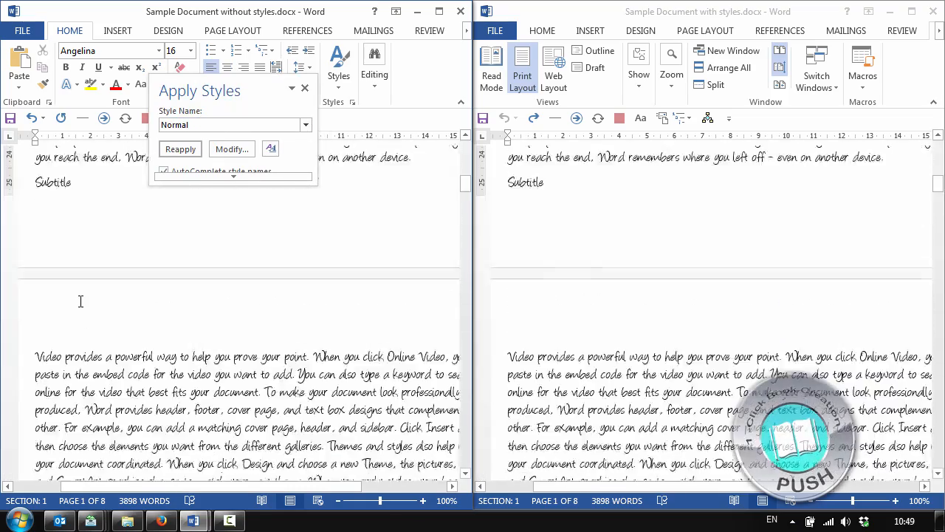
{"action": "scroll", "coordinate": [63, 335], "scroll_direction": "up", "scroll_amount": 3}
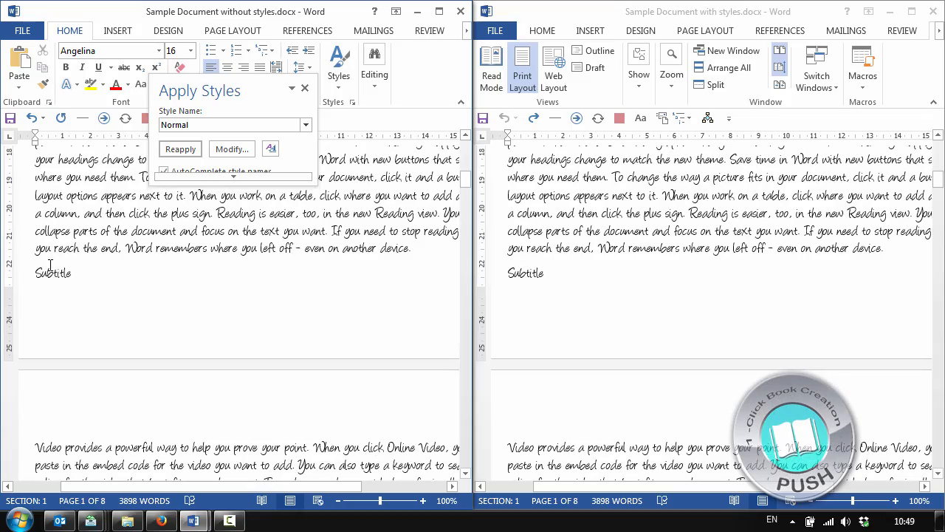
{"action": "scroll", "coordinate": [129, 294], "scroll_direction": "down", "scroll_amount": 15}
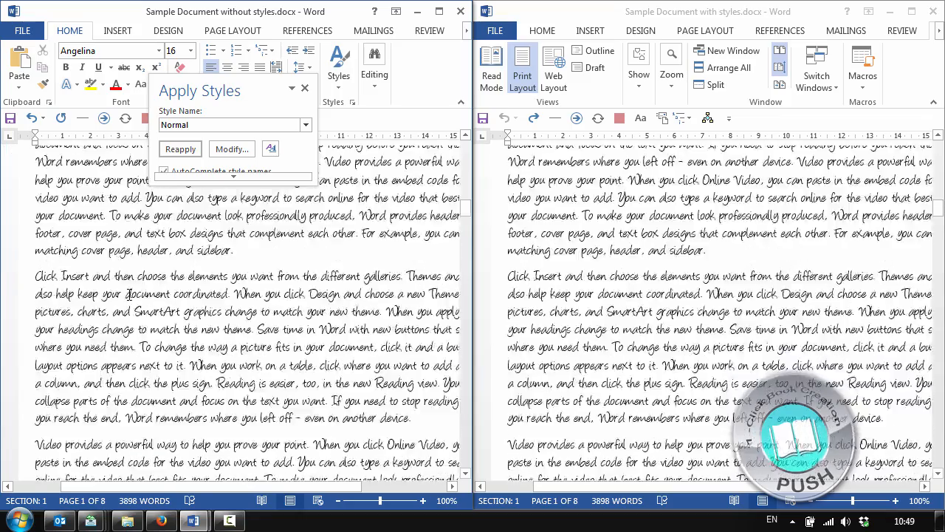
{"action": "scroll", "coordinate": [137, 308], "scroll_direction": "up", "scroll_amount": 15}
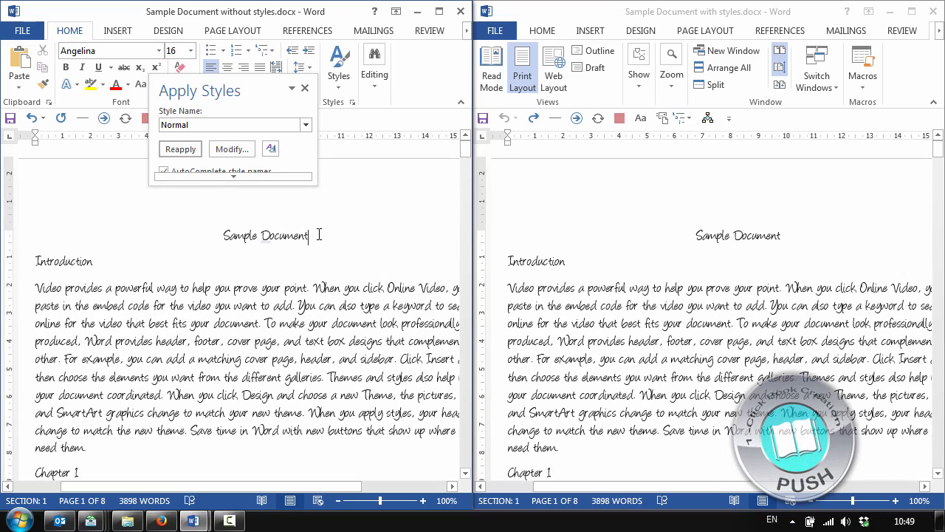
Move the Apply Styles pane away from the title and set the "Sample Document" title's font size to 20
{"action": "triple_click", "coordinate": [319, 235]}
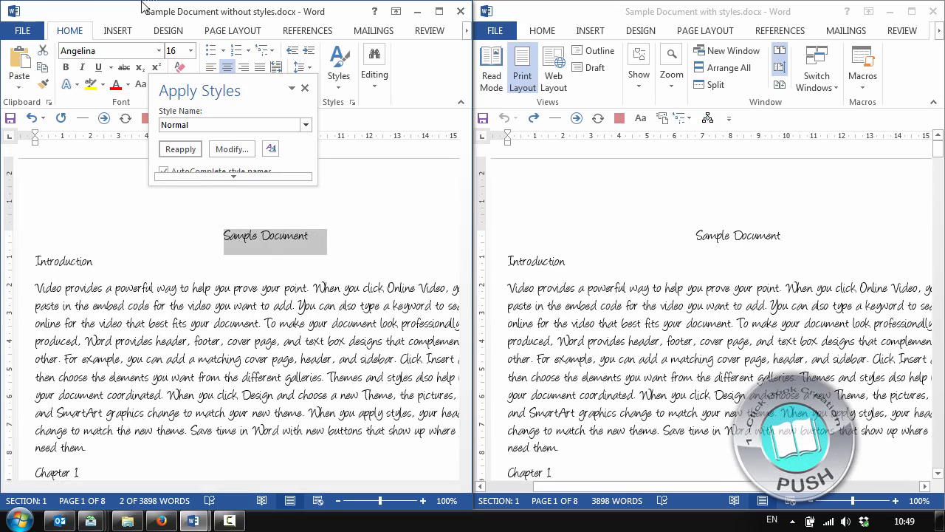
{"action": "left_click_drag", "start_coordinate": [231, 102], "coordinate": [339, 323]}
{"action": "left_click", "coordinate": [260, 237]}
{"action": "mouse_move", "coordinate": [224, 237]}
{"action": "left_mouse_down"}
{"action": "mouse_move", "coordinate": [316, 239]}
{"action": "mouse_move", "coordinate": [233, 234]}
{"action": "left_mouse_up"}
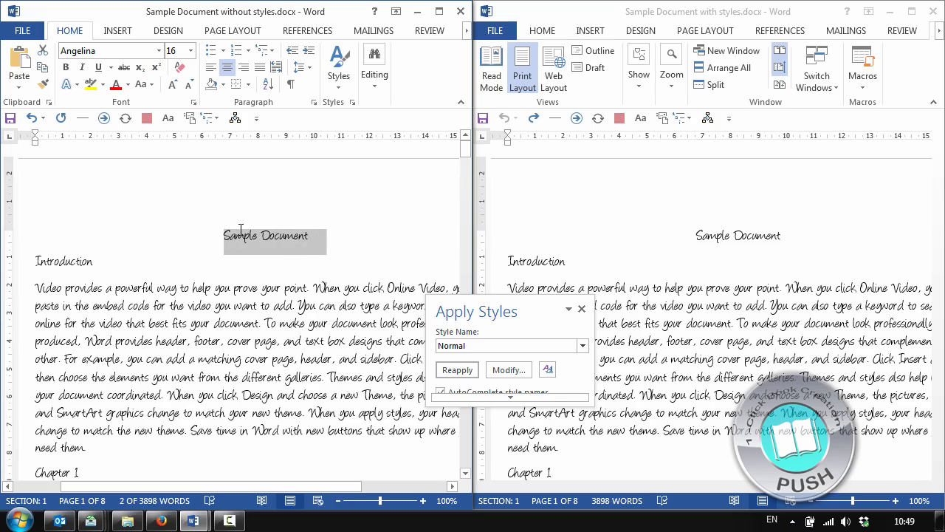
{"action": "left_click", "coordinate": [189, 50]}
{"action": "left_click", "coordinate": [180, 184]}
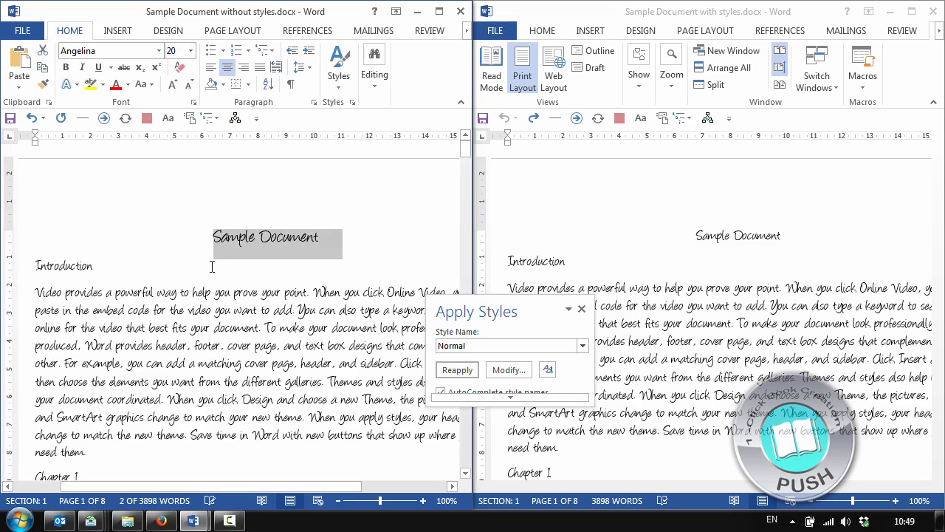
{"action": "left_click", "coordinate": [212, 266]}
{"action": "left_click", "coordinate": [291, 241]}
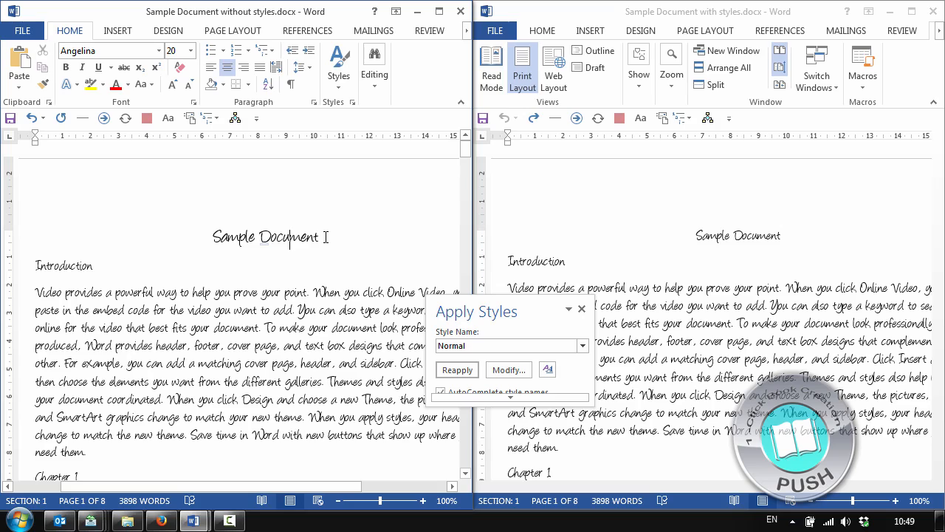
{"action": "left_click", "coordinate": [192, 234]}
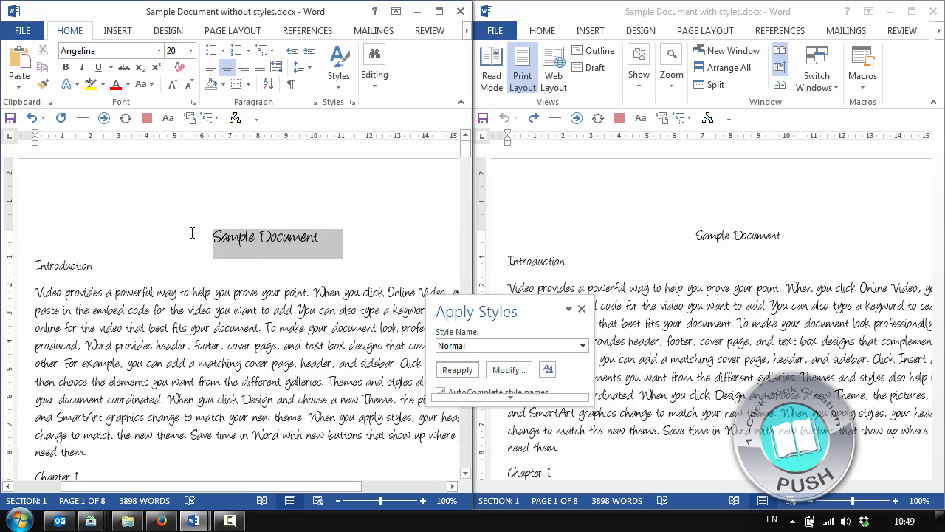
{"action": "left_click", "coordinate": [262, 248]}
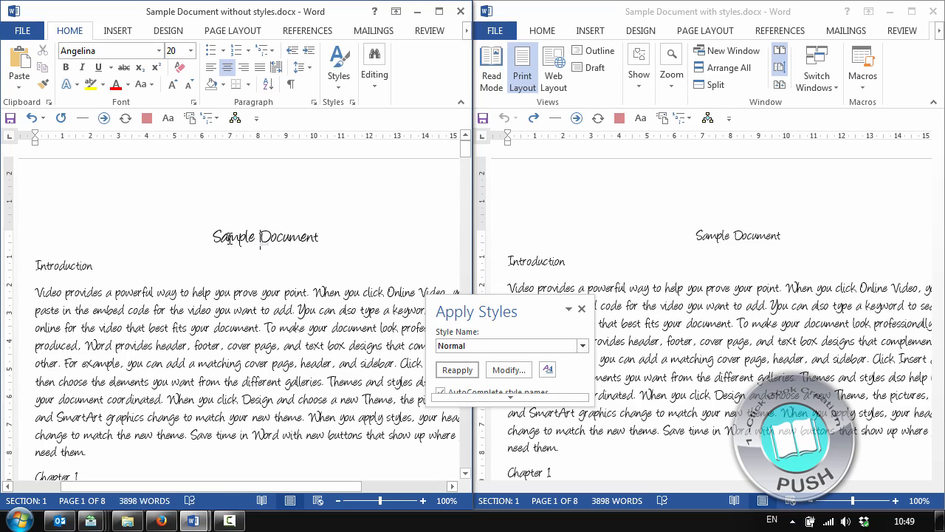
Set the font size of the "Introduction" heading to 18 in the document without styles
{"action": "left_click", "coordinate": [46, 268]}
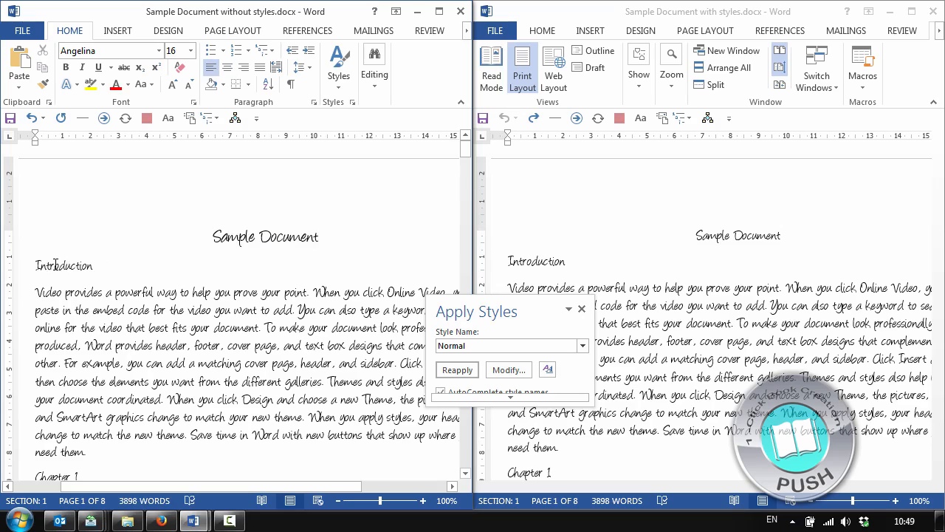
{"action": "triple_click", "coordinate": [56, 264]}
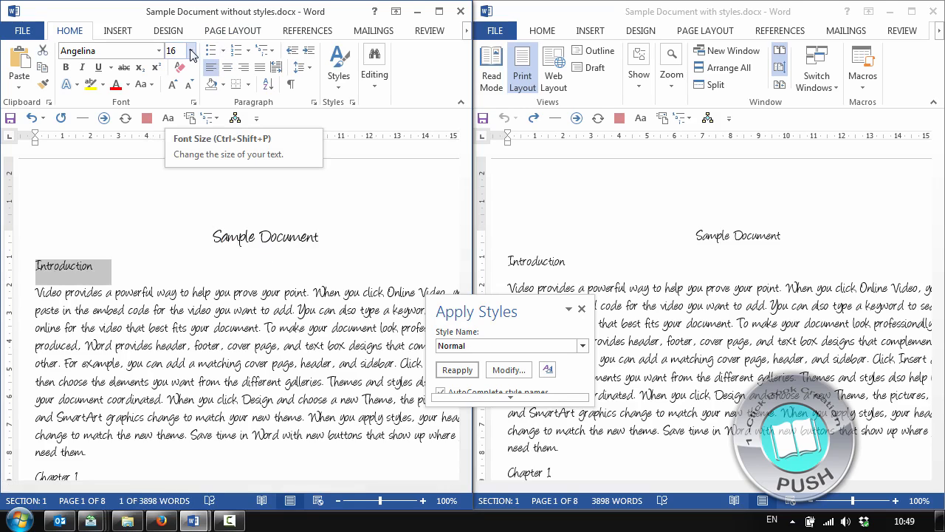
{"action": "left_click", "coordinate": [147, 276]}
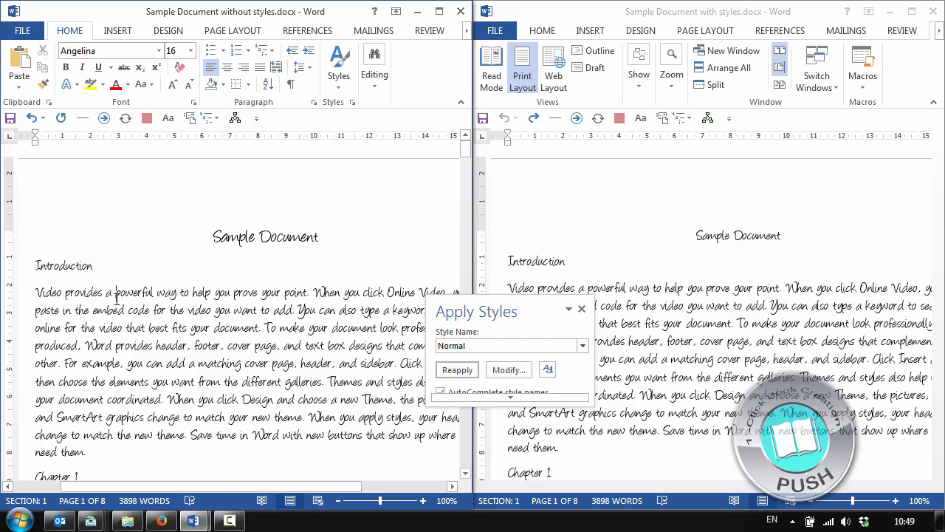
{"action": "scroll", "coordinate": [62, 273], "scroll_direction": "down", "scroll_amount": 2}
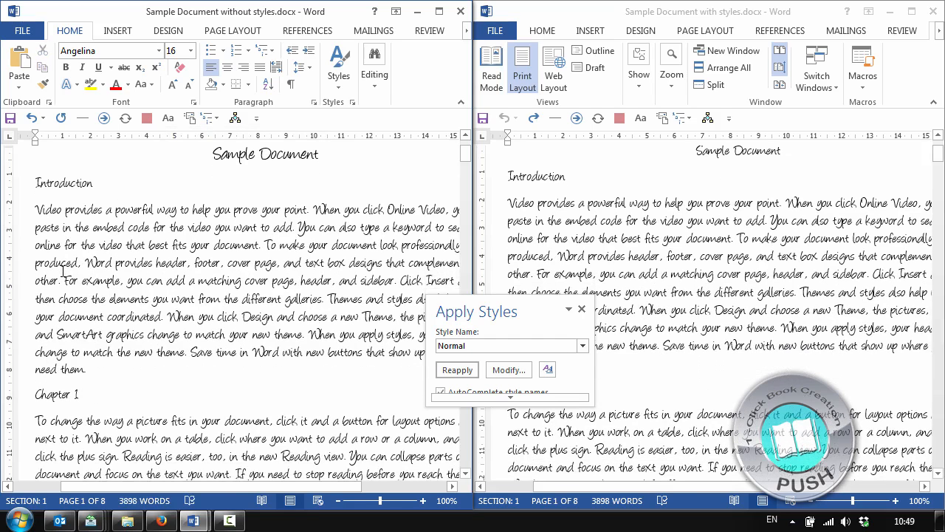
{"action": "triple_click", "coordinate": [75, 182]}
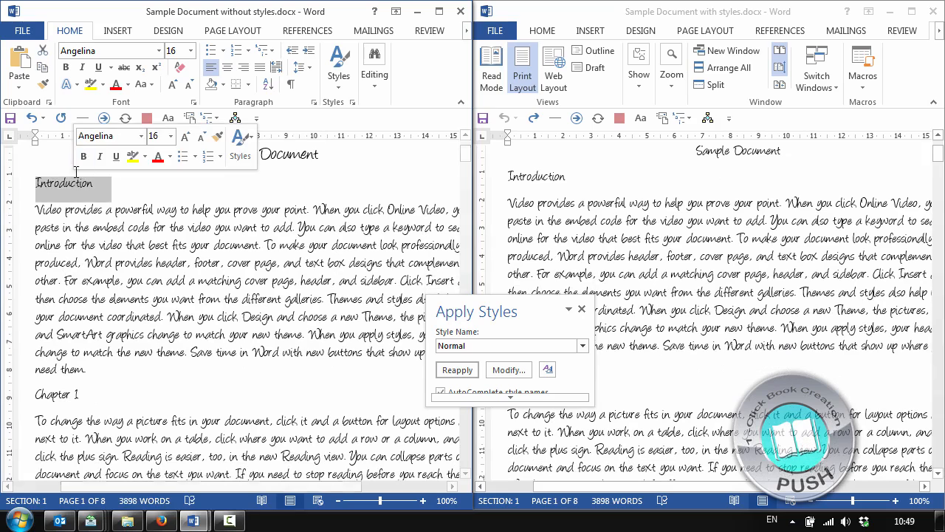
{"action": "left_click", "coordinate": [191, 50]}
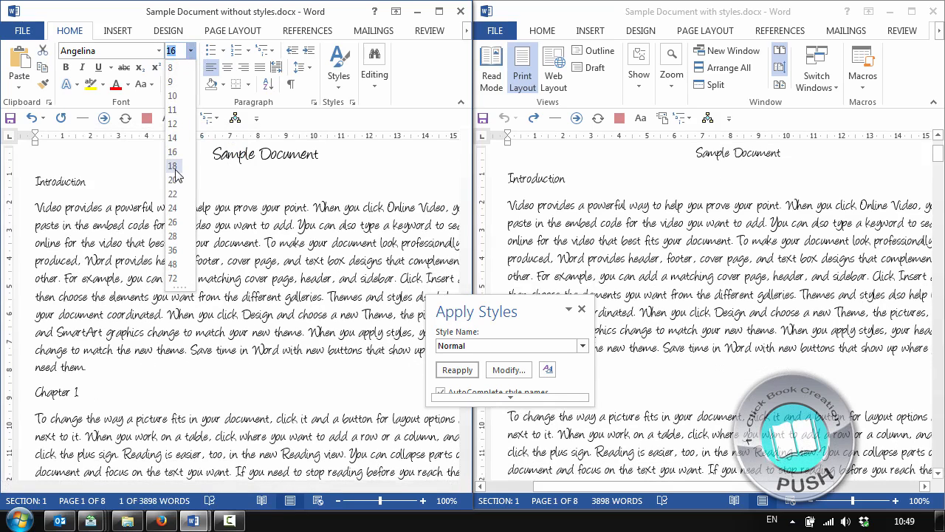
{"action": "left_click", "coordinate": [172, 179]}
{"action": "left_click_drag", "start_coordinate": [322, 154], "coordinate": [214, 154]}
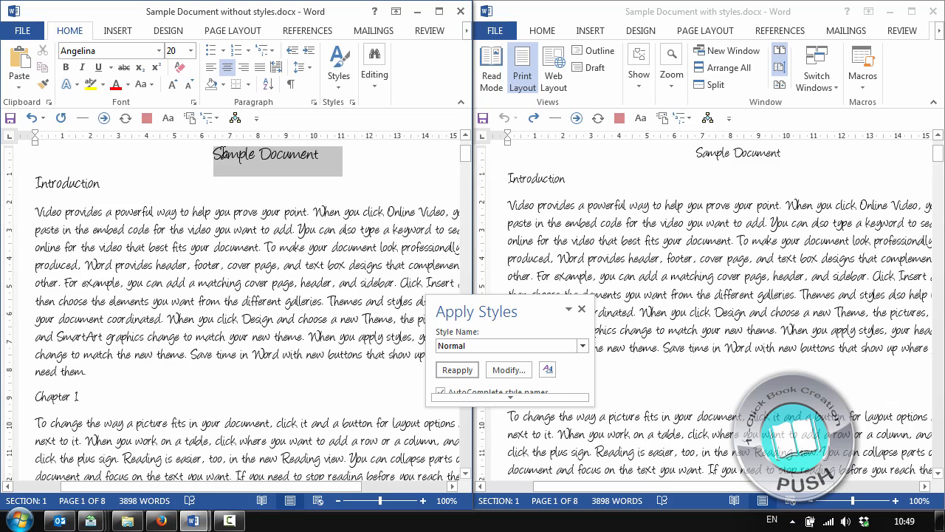
{"action": "left_click", "coordinate": [194, 265]}
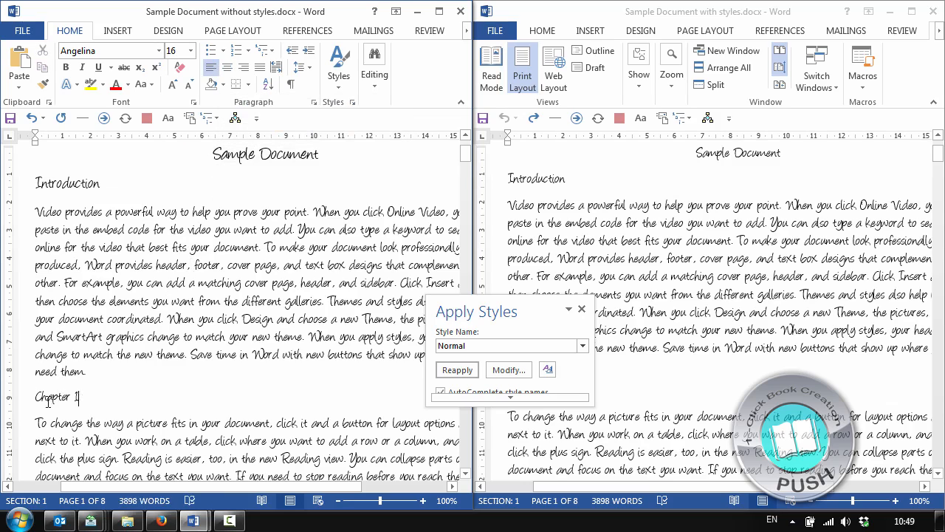
Set the font size of the "Chapter 1" heading to 18
{"action": "triple_click", "coordinate": [48, 399]}
{"action": "left_click", "coordinate": [191, 50]}
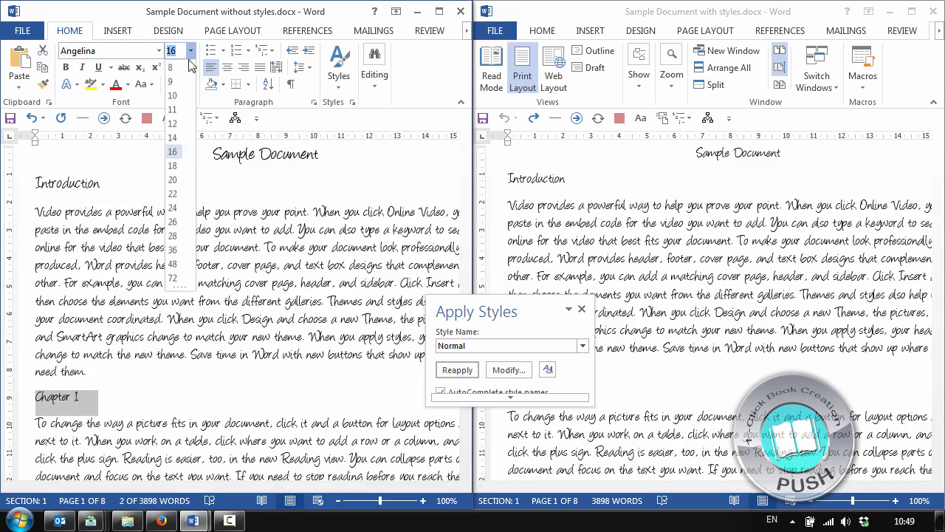
{"action": "left_click", "coordinate": [172, 165]}
{"action": "left_click", "coordinate": [146, 402]}
{"action": "scroll", "coordinate": [77, 349], "scroll_direction": "down", "scroll_amount": 4}
{"action": "scroll", "coordinate": [77, 348], "scroll_direction": "up", "scroll_amount": 1}
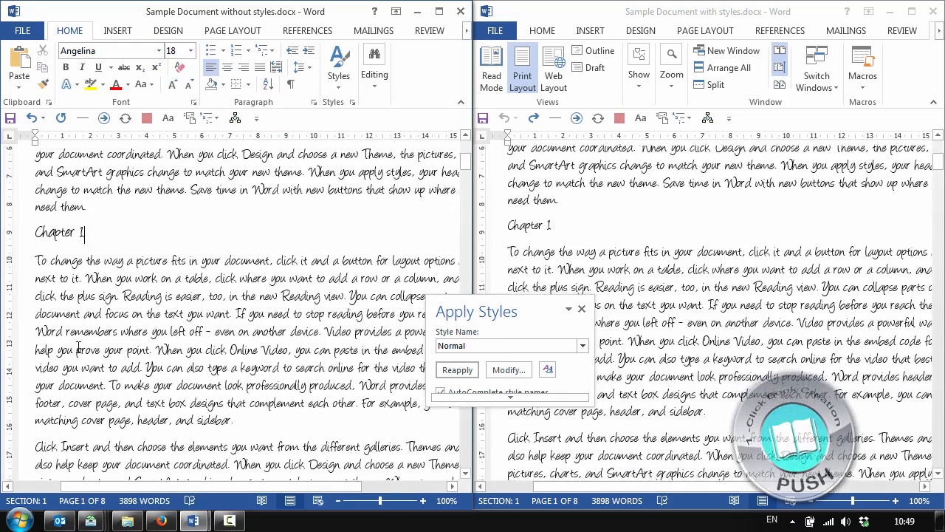
Review the manually resized title, Introduction heading and Chapter 1 heading against the body text
{"action": "scroll", "coordinate": [77, 348], "scroll_direction": "up", "scroll_amount": 5}
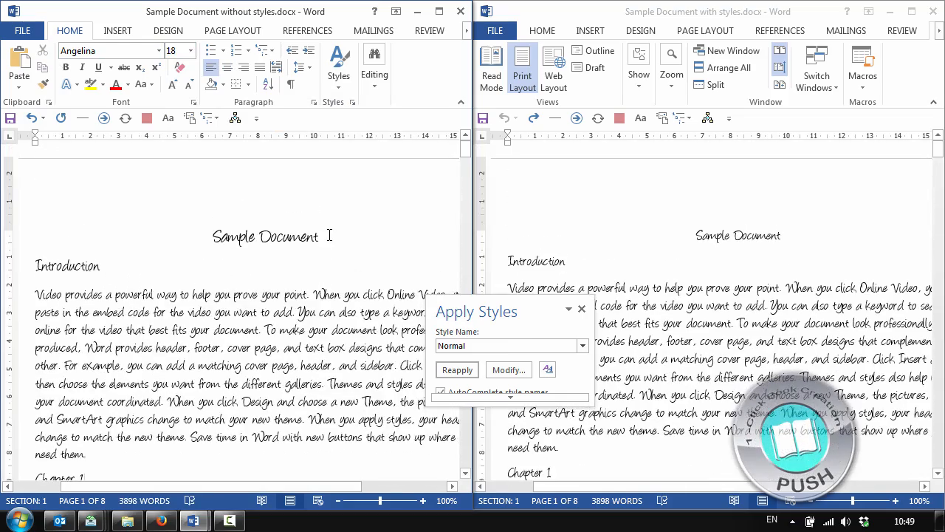
{"action": "left_click_drag", "start_coordinate": [329, 236], "coordinate": [209, 237]}
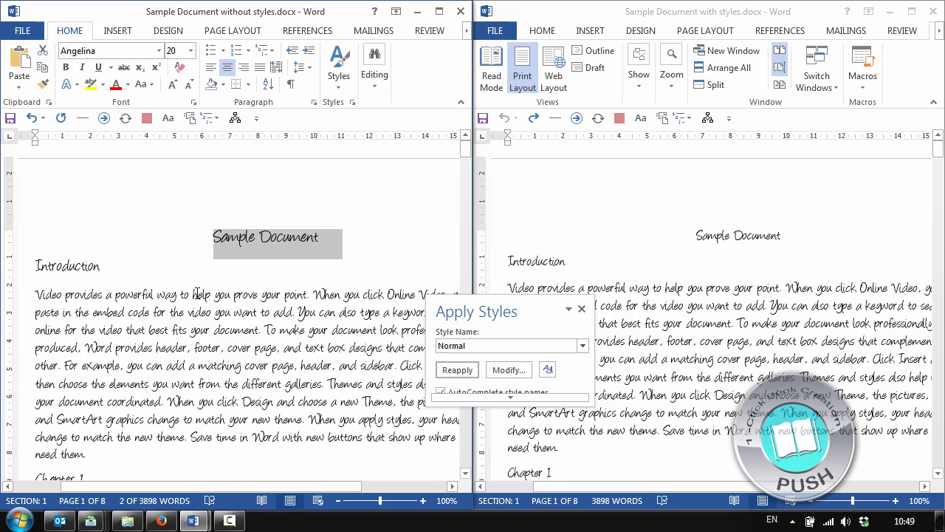
{"action": "left_click", "coordinate": [283, 270]}
{"action": "left_click_drag", "start_coordinate": [296, 240], "coordinate": [247, 239]}
{"action": "left_click_drag", "start_coordinate": [74, 268], "coordinate": [38, 268]}
{"action": "left_click", "coordinate": [52, 313]}
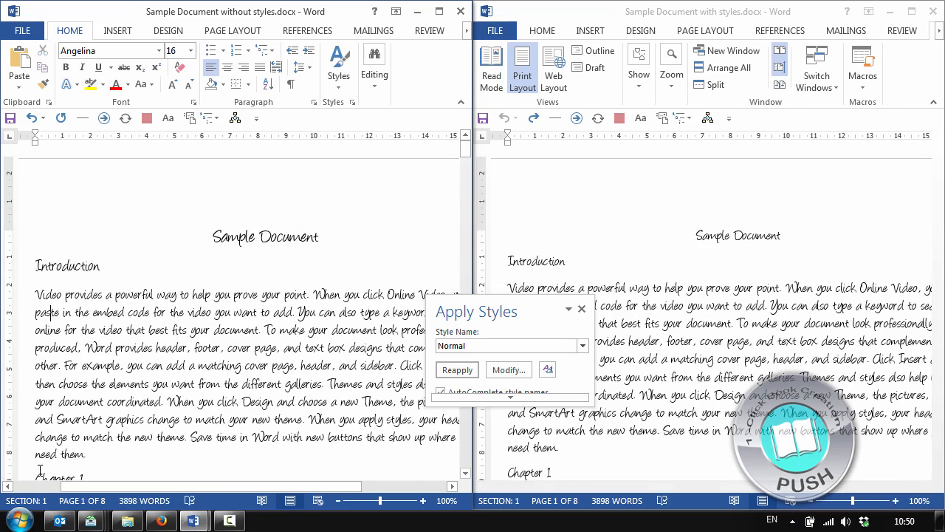
{"action": "scroll", "coordinate": [74, 358], "scroll_direction": "down", "scroll_amount": 3}
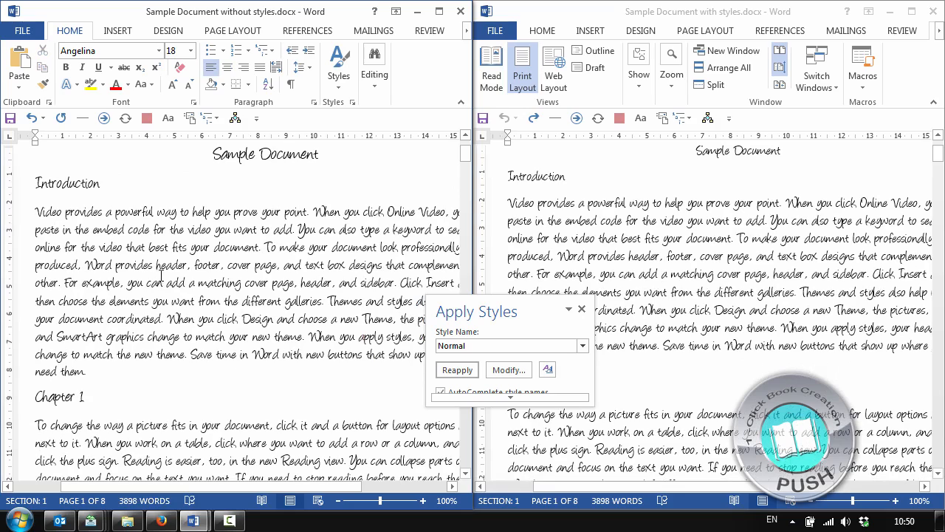
Italicize the word "footer" in the Introduction's body paragraph
{"action": "double_click", "coordinate": [208, 264]}
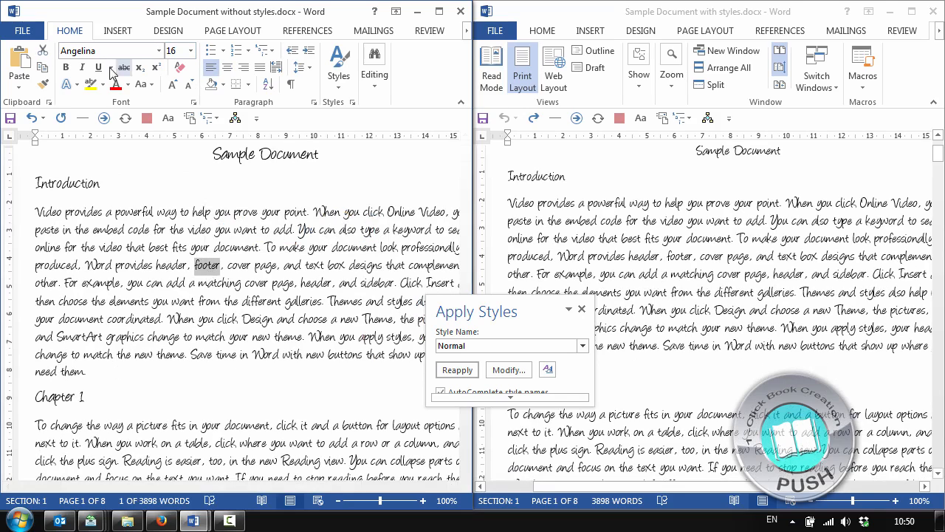
{"action": "left_click", "coordinate": [84, 67]}
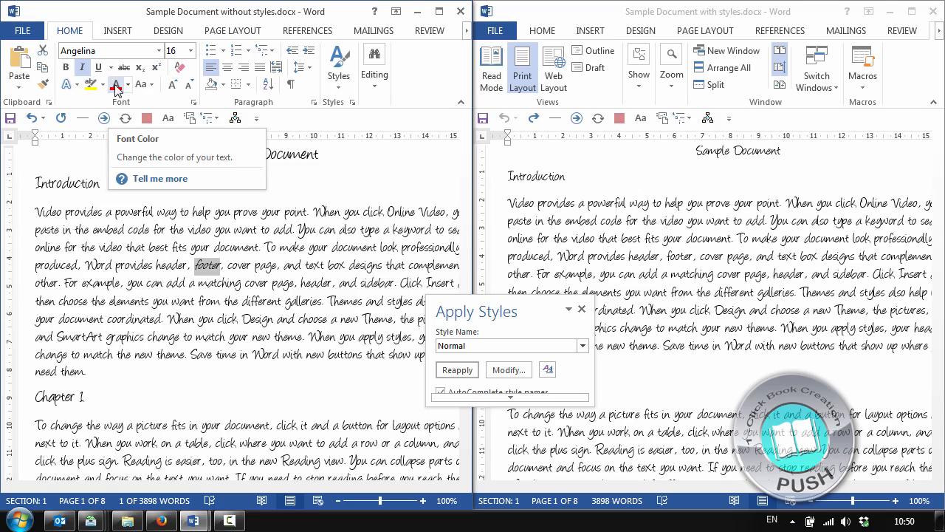
{"action": "left_click", "coordinate": [220, 268]}
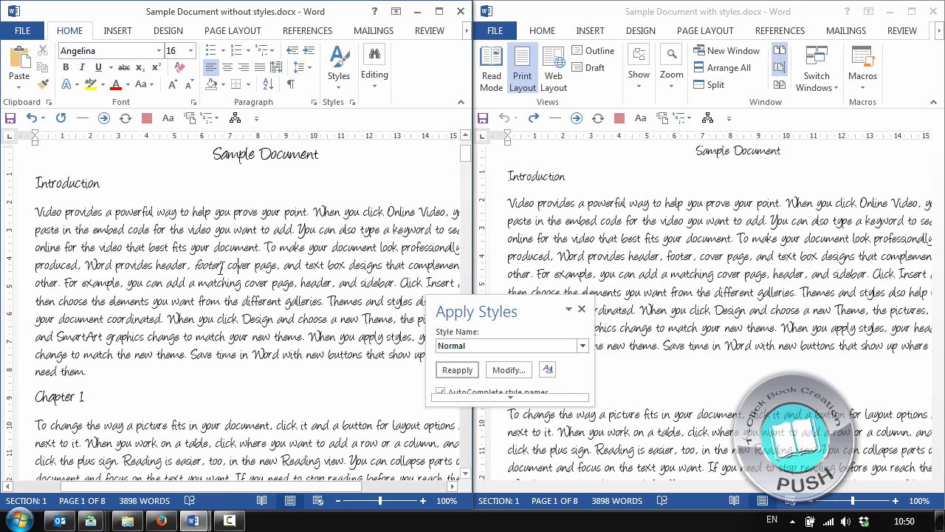
{"action": "double_click", "coordinate": [207, 271]}
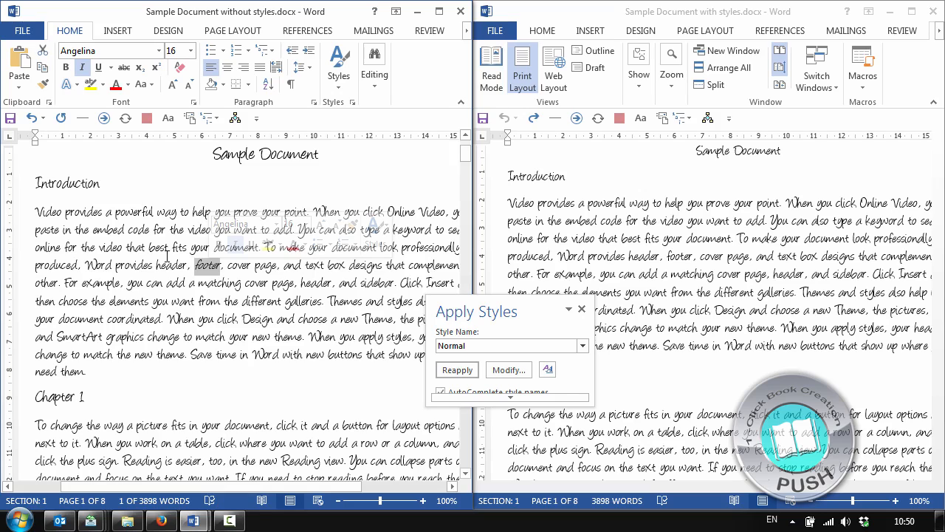
Examine the Normal style's definition in the document without styles, leaving it unmodified
{"action": "left_click", "coordinate": [158, 286]}
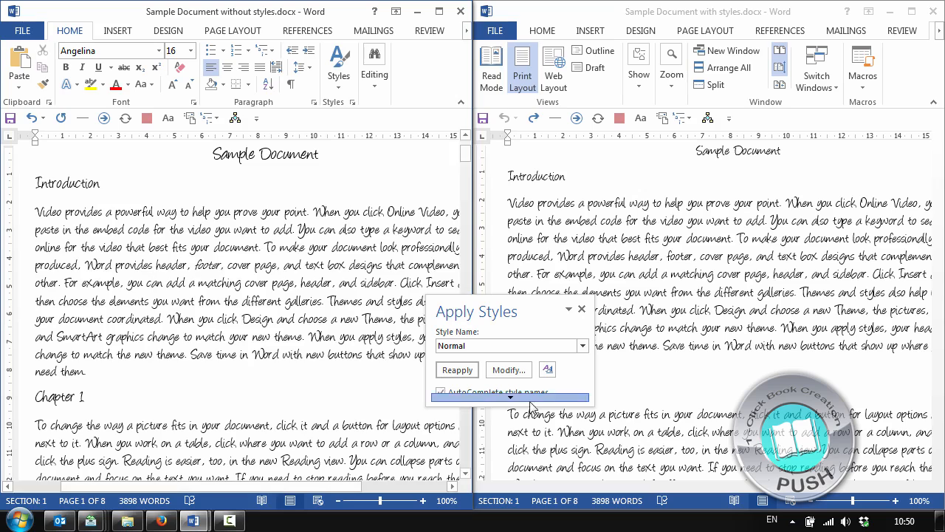
{"action": "left_click", "coordinate": [509, 369]}
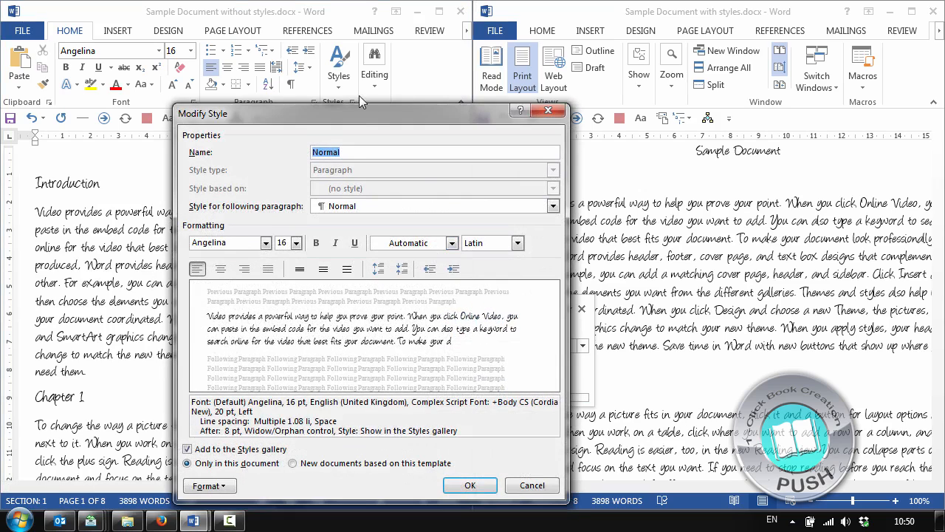
{"action": "left_click_drag", "start_coordinate": [359, 113], "coordinate": [348, 10]}
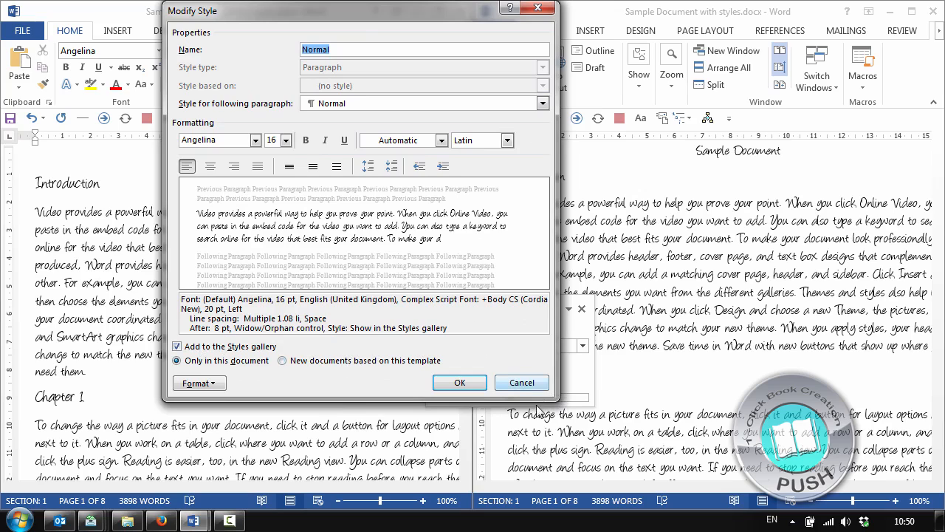
{"action": "left_click", "coordinate": [527, 383]}
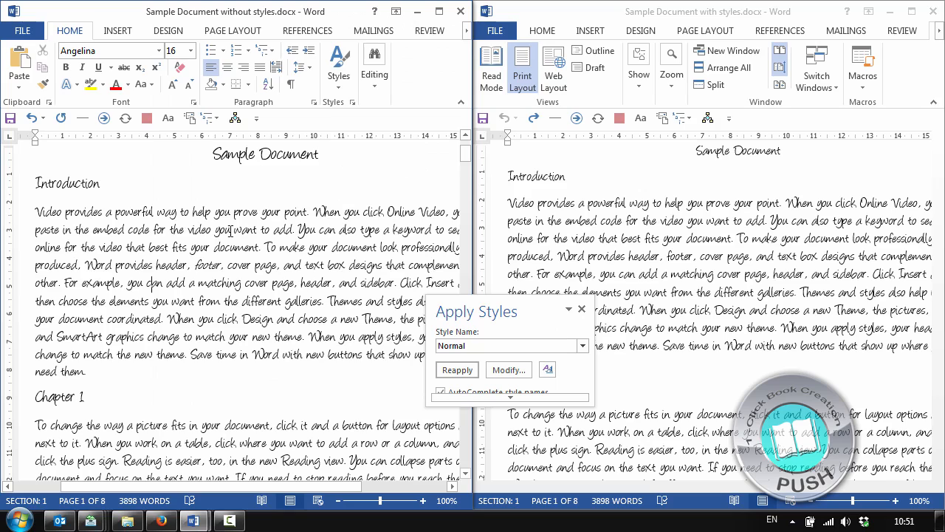
Check the styles of the Introduction's body text and heading in the document without styles, with the Apply Styles pane moved off the text
{"action": "left_click_drag", "start_coordinate": [74, 228], "coordinate": [179, 250]}
{"action": "left_click", "coordinate": [179, 250]}
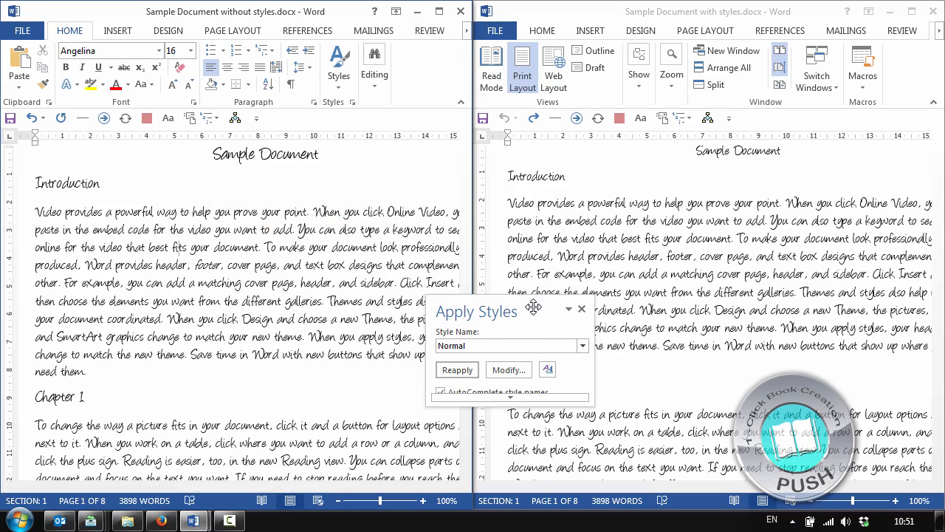
{"action": "left_click_drag", "start_coordinate": [529, 305], "coordinate": [246, 198]}
{"action": "left_click", "coordinate": [656, 255]}
{"action": "scroll", "coordinate": [687, 229], "scroll_direction": "up", "scroll_amount": 2}
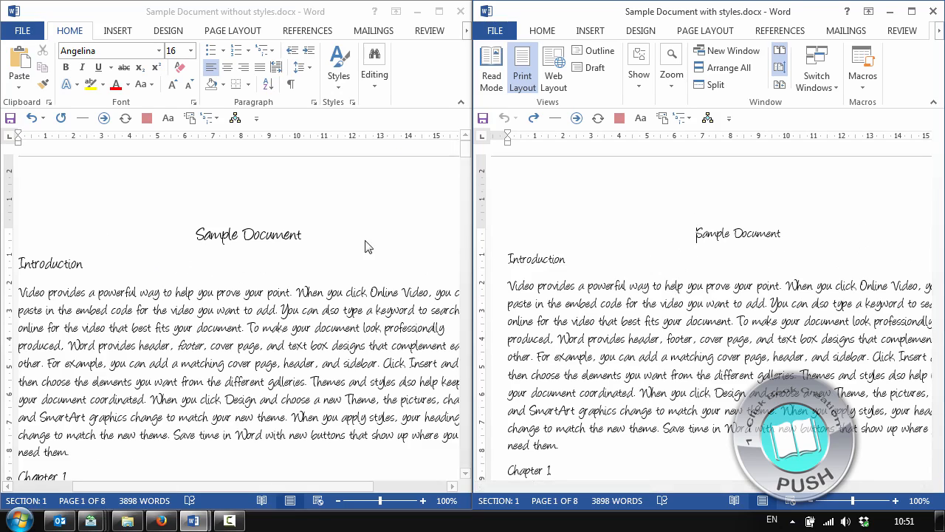
{"action": "left_click", "coordinate": [248, 239]}
{"action": "key", "text": "ctrl+shift+s"}
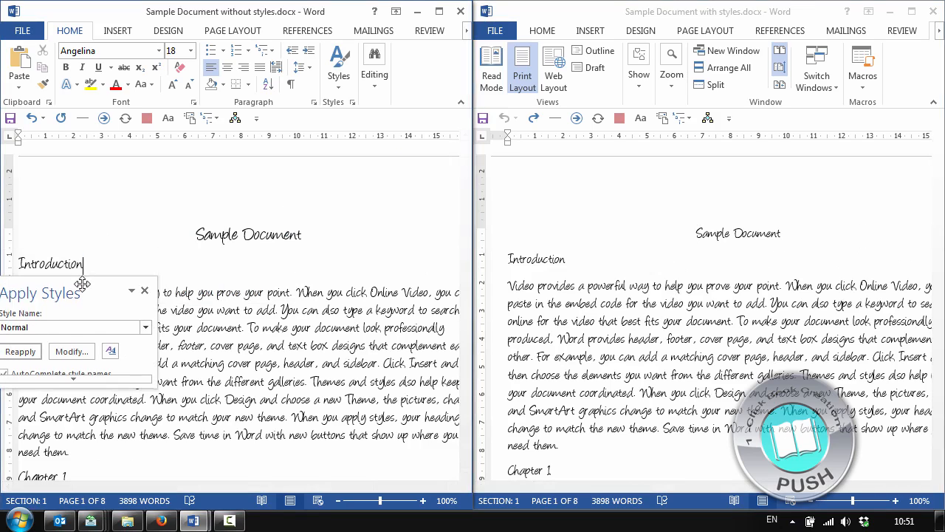
{"action": "left_click_drag", "start_coordinate": [81, 284], "coordinate": [373, 251]}
Show the Apply Styles pane in the document with styles and check the styles of the title, Introduction heading and body text
{"action": "left_click", "coordinate": [746, 243]}
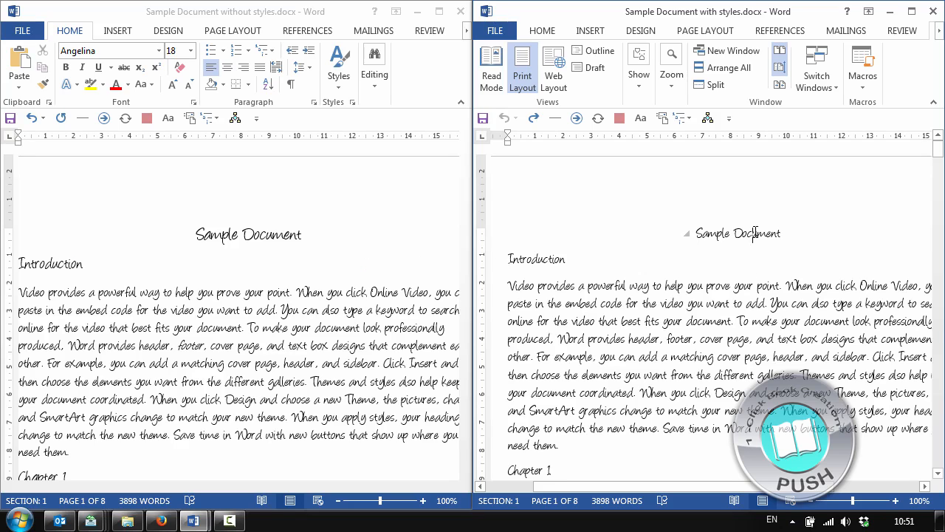
{"action": "key", "text": "ctrl+shift+s"}
{"action": "mouse_move", "coordinate": [854, 226]}
{"action": "left_mouse_down"}
{"action": "mouse_move", "coordinate": [732, 227]}
{"action": "mouse_move", "coordinate": [413, 169]}
{"action": "mouse_move", "coordinate": [416, 117]}
{"action": "left_mouse_up"}
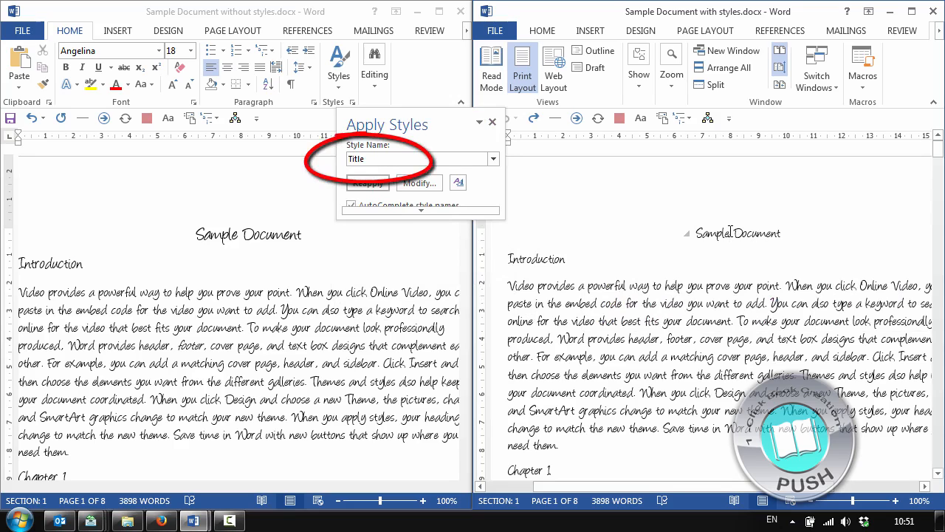
{"action": "left_click", "coordinate": [518, 260]}
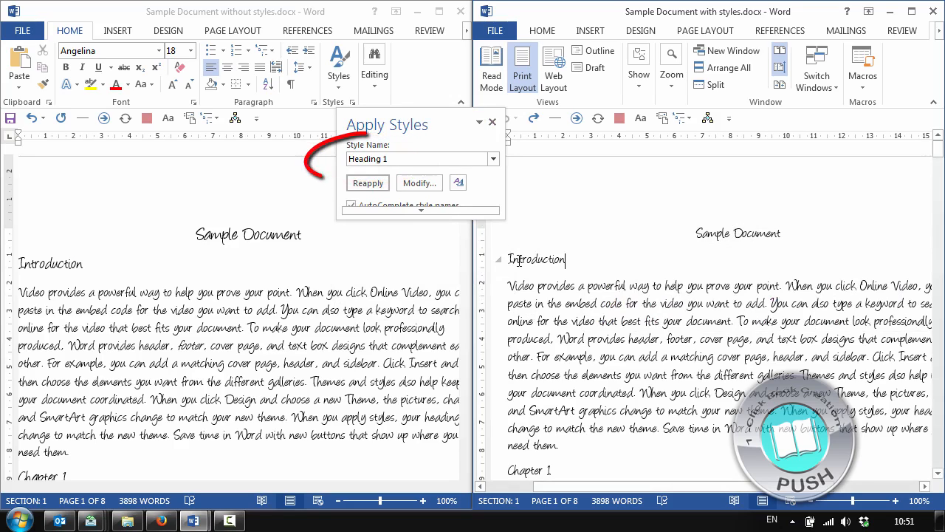
{"action": "left_click", "coordinate": [543, 305]}
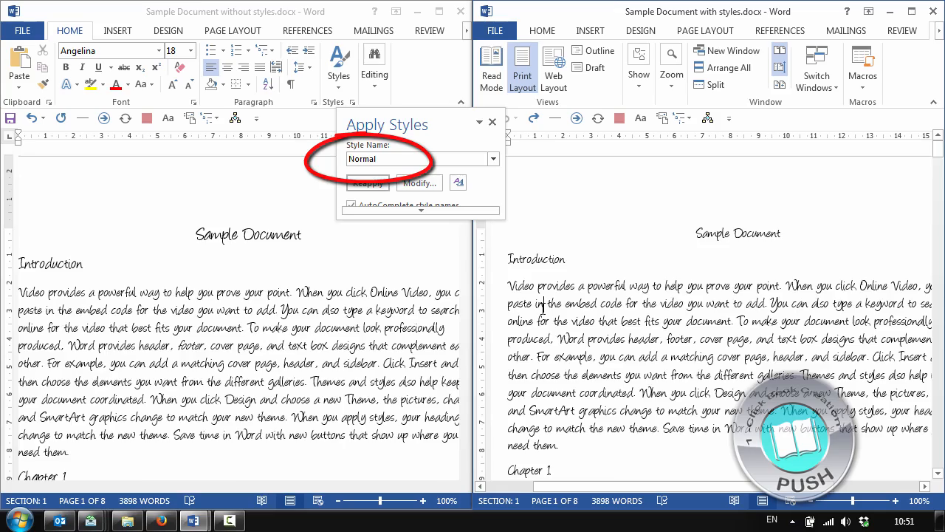
Compare the paragraph style of the "Chapter 1" heading in the document with styles and the one without
{"action": "scroll", "coordinate": [543, 306], "scroll_direction": "down", "scroll_amount": 3}
{"action": "left_click", "coordinate": [545, 305]}
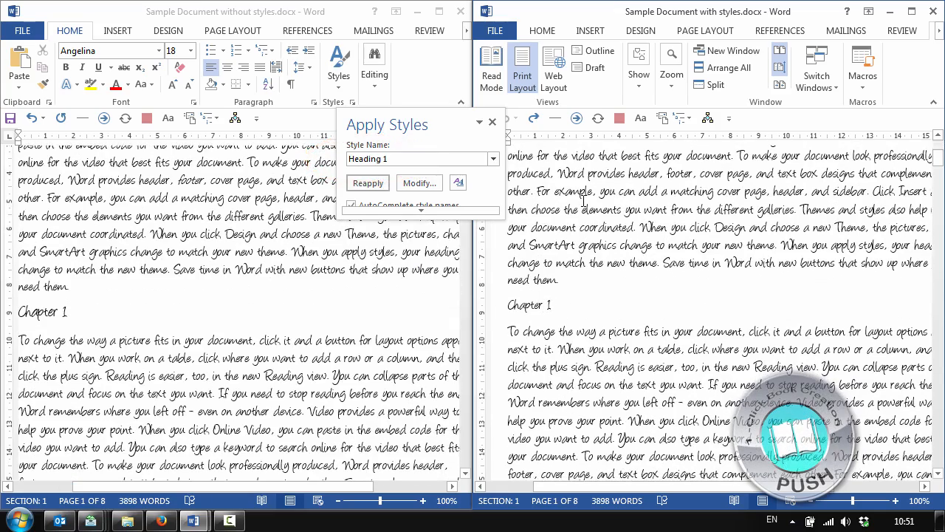
{"action": "scroll", "coordinate": [583, 199], "scroll_direction": "up", "scroll_amount": 2}
{"action": "left_click", "coordinate": [593, 240]}
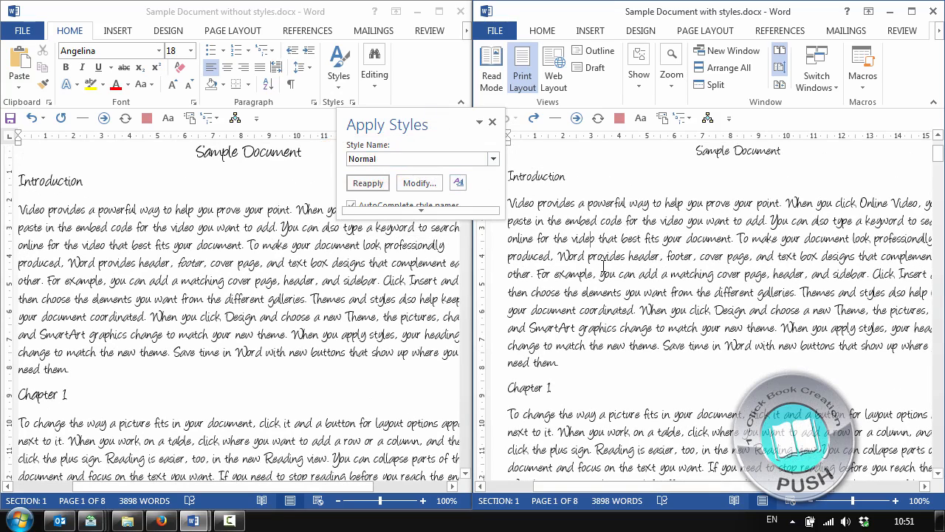
{"action": "scroll", "coordinate": [576, 288], "scroll_direction": "down", "scroll_amount": 2}
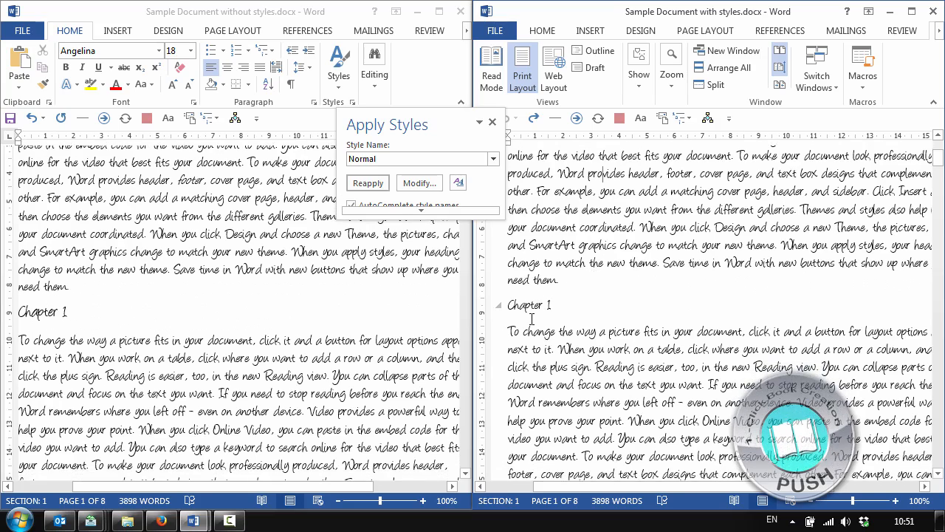
{"action": "left_click", "coordinate": [537, 309]}
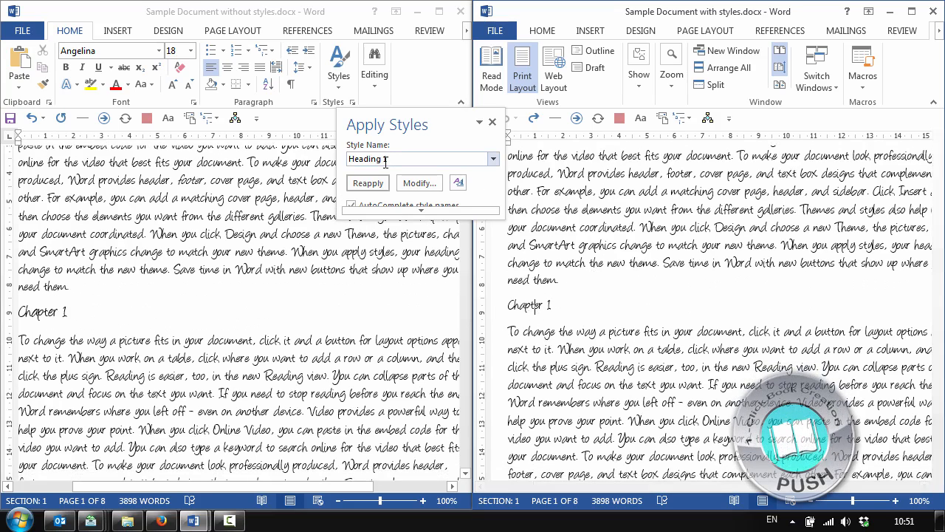
{"action": "left_click", "coordinate": [36, 313]}
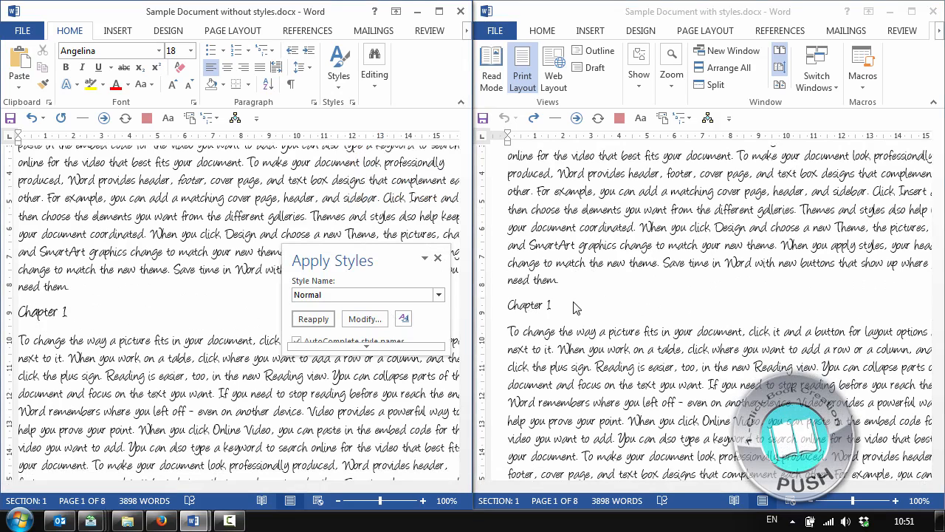
Check the style of the first "Subtitle" heading in the document with styles and move the Apply Styles pane off its text
{"action": "scroll", "coordinate": [576, 308], "scroll_direction": "down", "scroll_amount": 6}
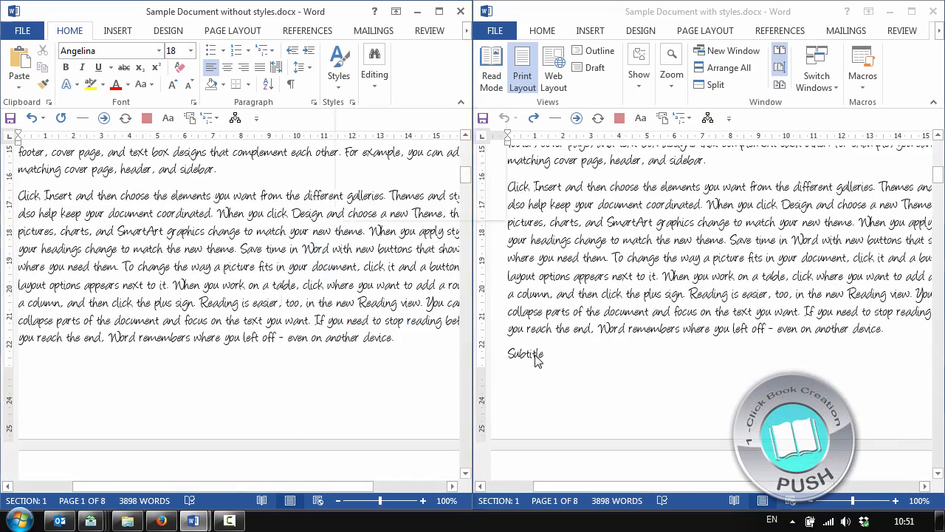
{"action": "left_click", "coordinate": [534, 354]}
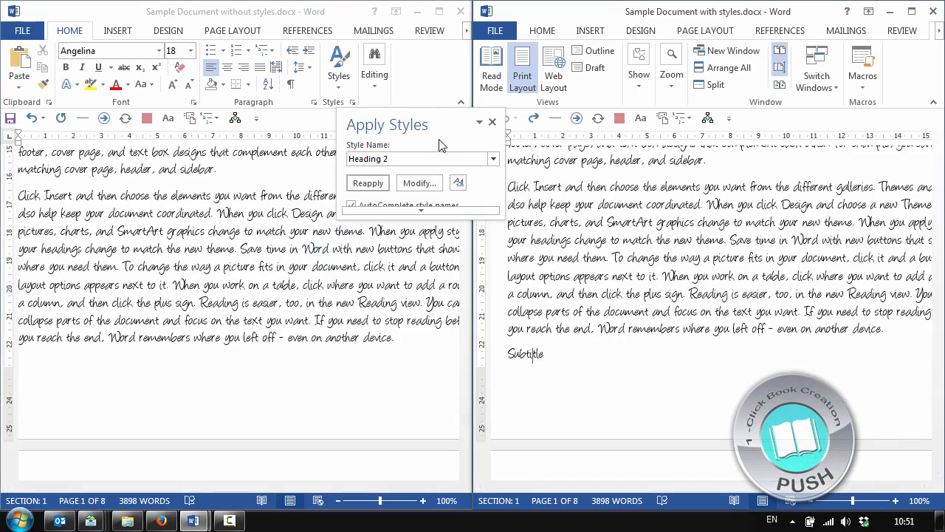
{"action": "left_click_drag", "start_coordinate": [439, 124], "coordinate": [302, 183]}
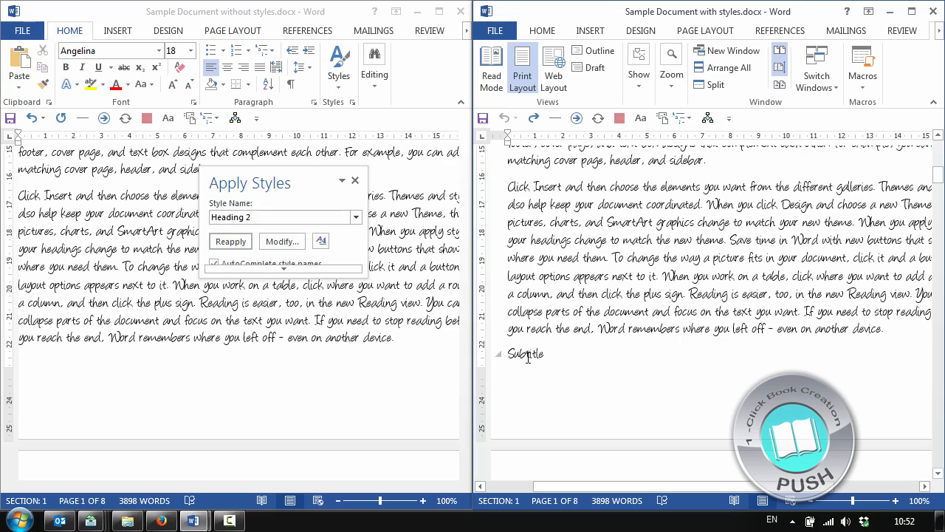
Compare the paragraph style of the "Chapter 2" heading in both documents
{"action": "scroll", "coordinate": [534, 340], "scroll_direction": "down", "scroll_amount": 5}
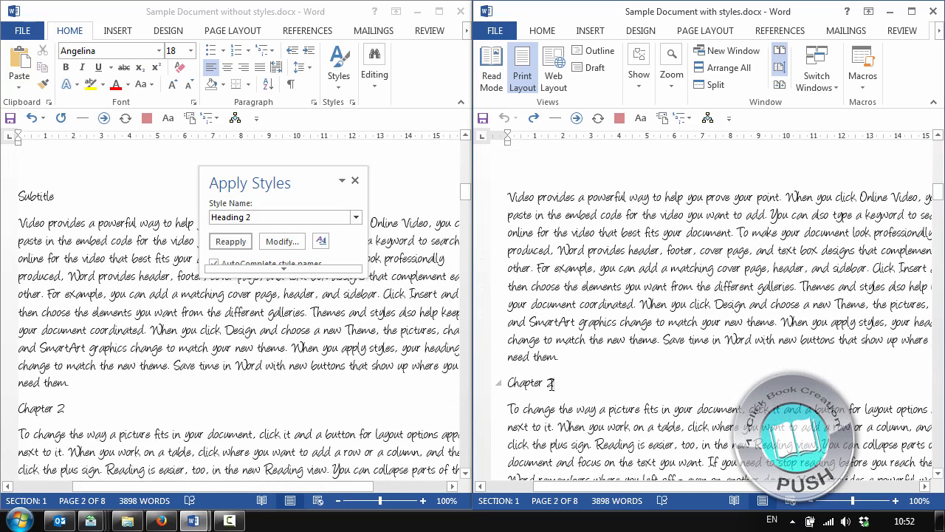
{"action": "left_click", "coordinate": [552, 384]}
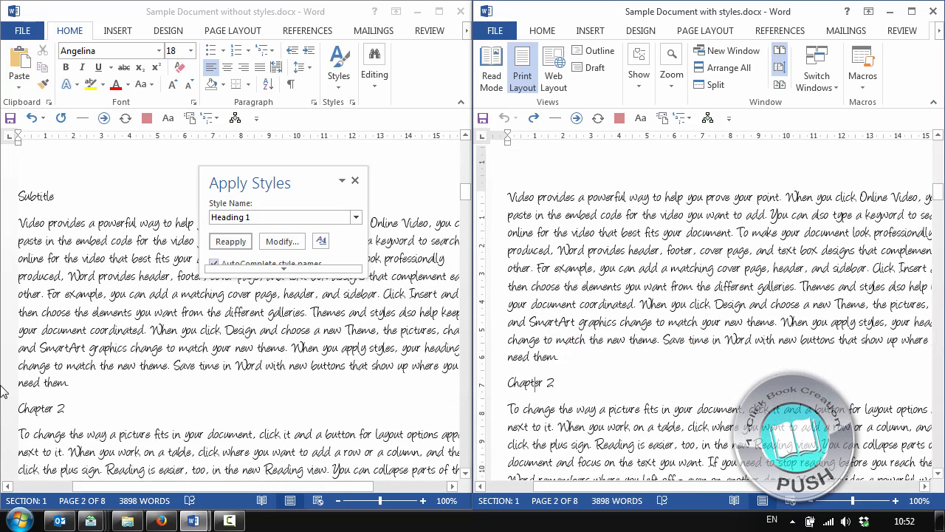
{"action": "left_click", "coordinate": [45, 409]}
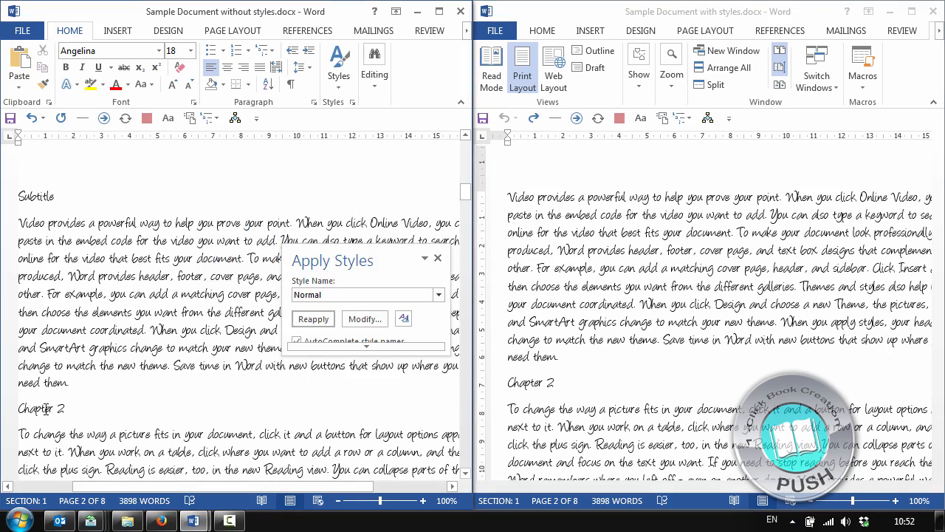
{"action": "left_click", "coordinate": [53, 408]}
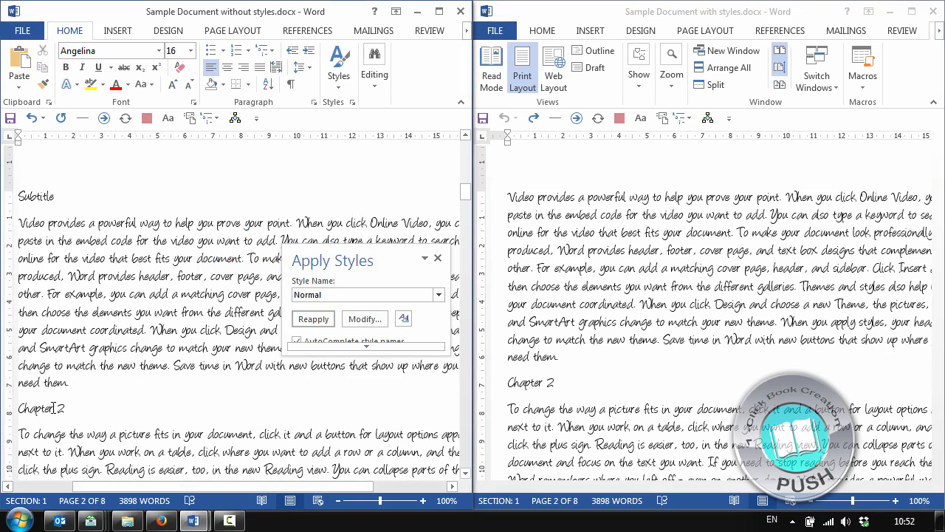
{"action": "left_click", "coordinate": [534, 382]}
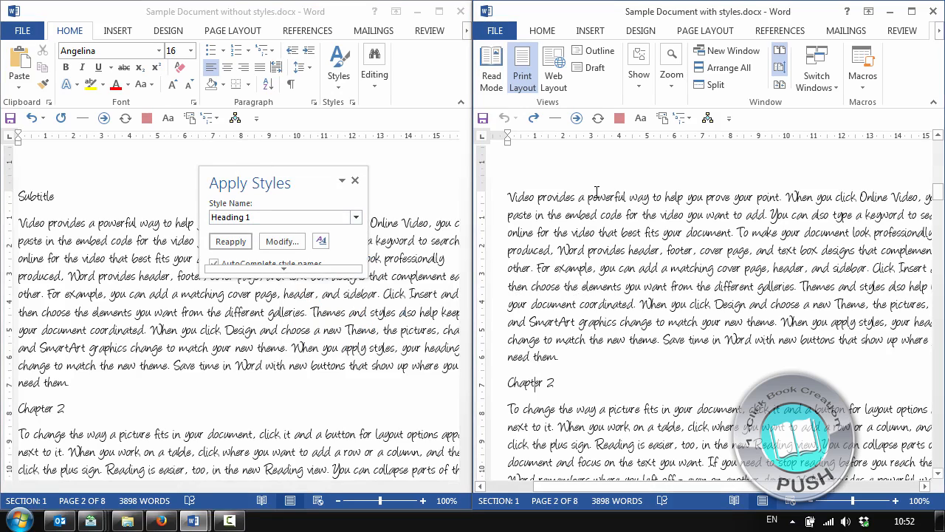
Display the font formatting commands in the document with styles and check the style of its "Sample Document" title
{"action": "scroll", "coordinate": [610, 273], "scroll_direction": "down", "scroll_amount": 6}
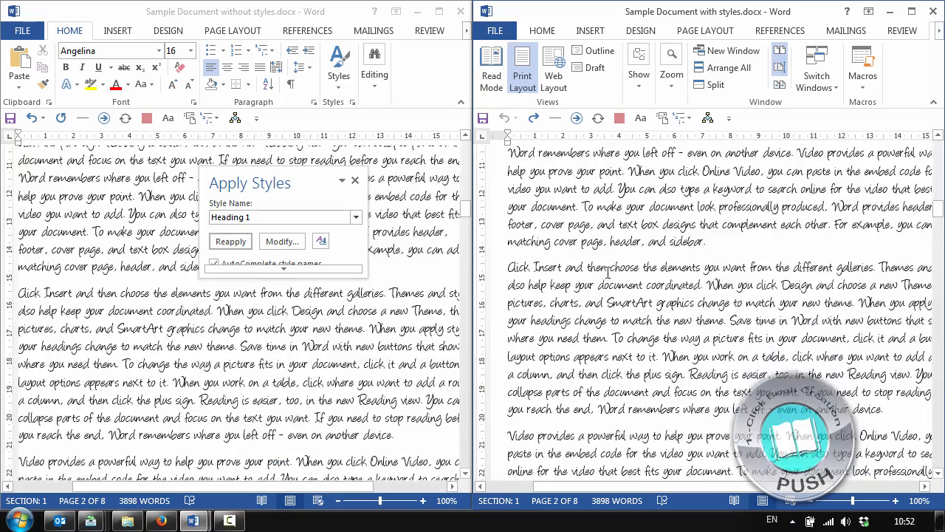
{"action": "scroll", "coordinate": [610, 274], "scroll_direction": "up", "scroll_amount": 10}
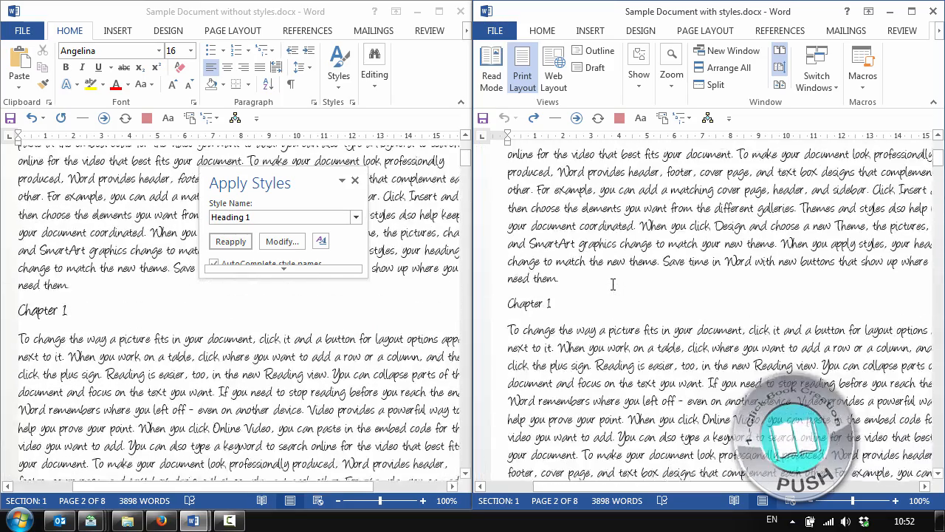
{"action": "left_click", "coordinate": [542, 30]}
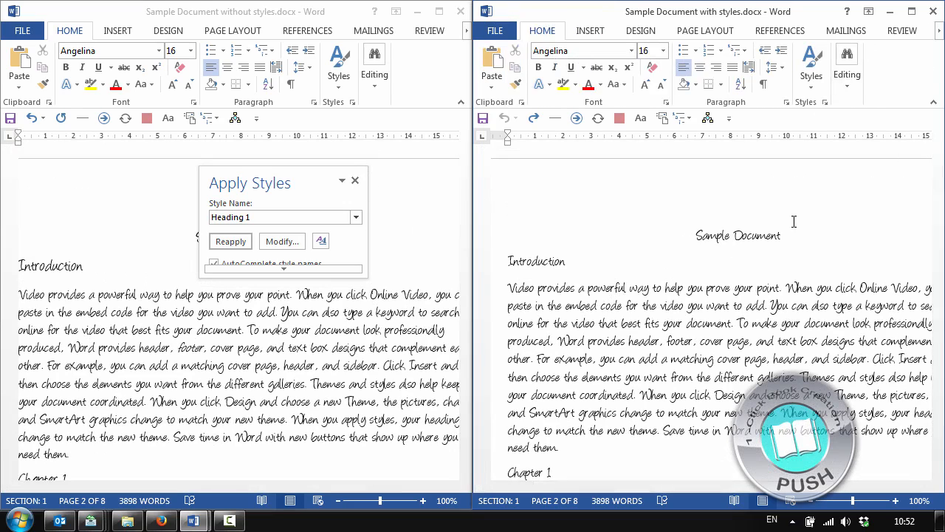
{"action": "left_click", "coordinate": [754, 240]}
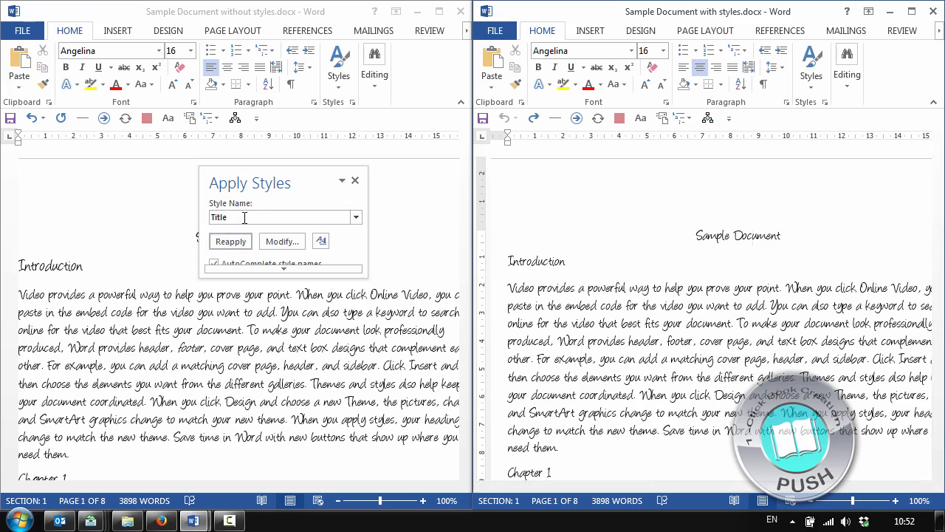
Bold and underline the "Sample Document" title in the document without styles
{"action": "left_click_drag", "start_coordinate": [310, 236], "coordinate": [169, 233]}
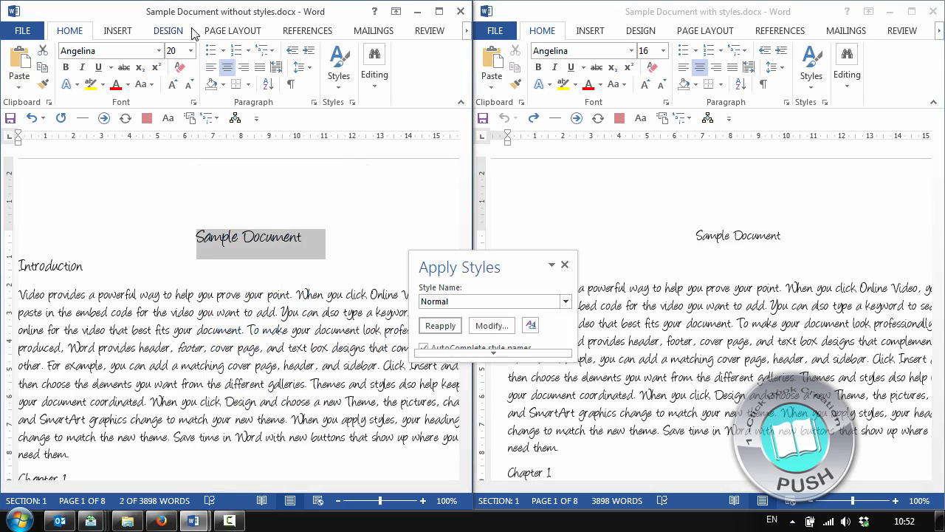
{"action": "left_click", "coordinate": [66, 67]}
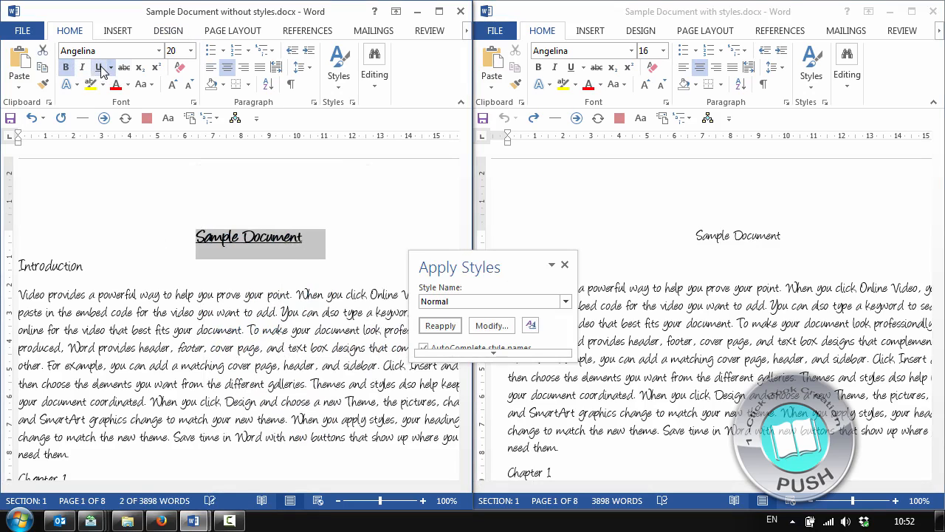
{"action": "left_click", "coordinate": [260, 254]}
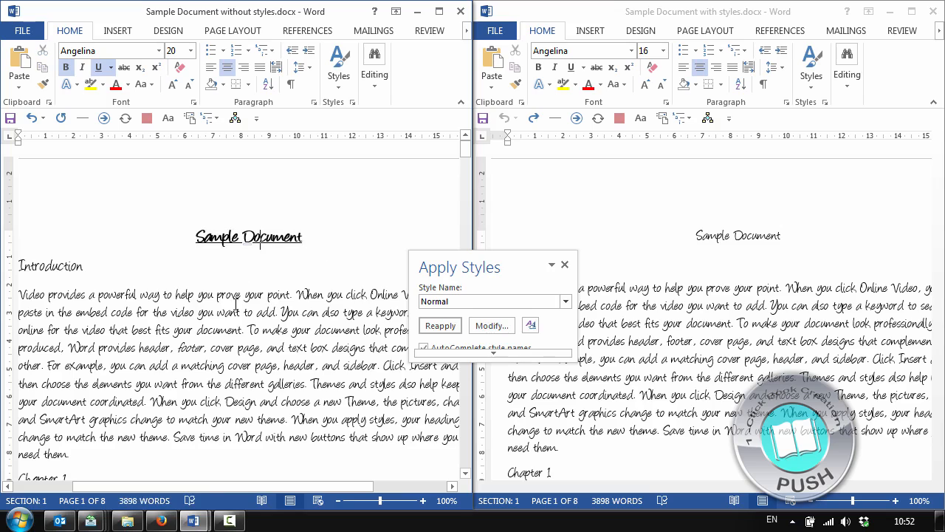
Bold the "Introduction" and "Chapter 1" headings in the document without styles
{"action": "double_click", "coordinate": [52, 265]}
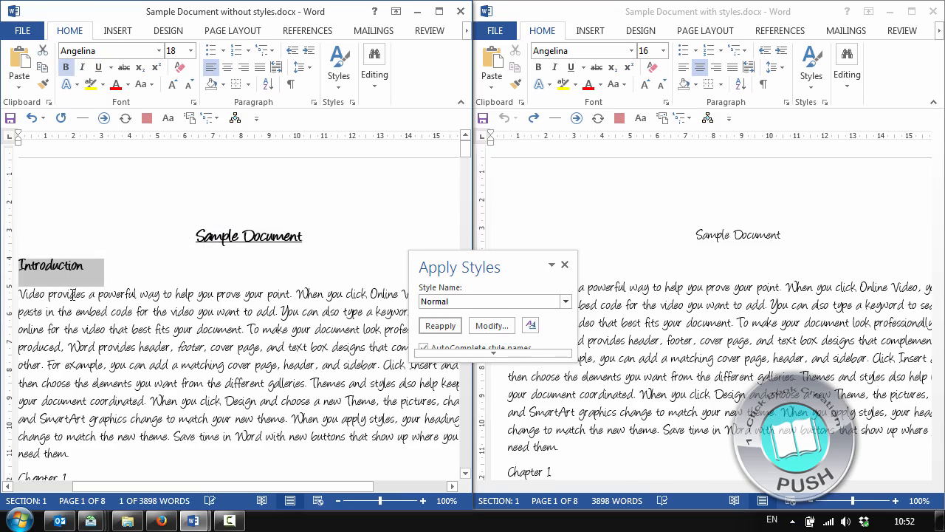
{"action": "scroll", "coordinate": [59, 307], "scroll_direction": "down", "scroll_amount": 3}
{"action": "triple_click", "coordinate": [81, 324]}
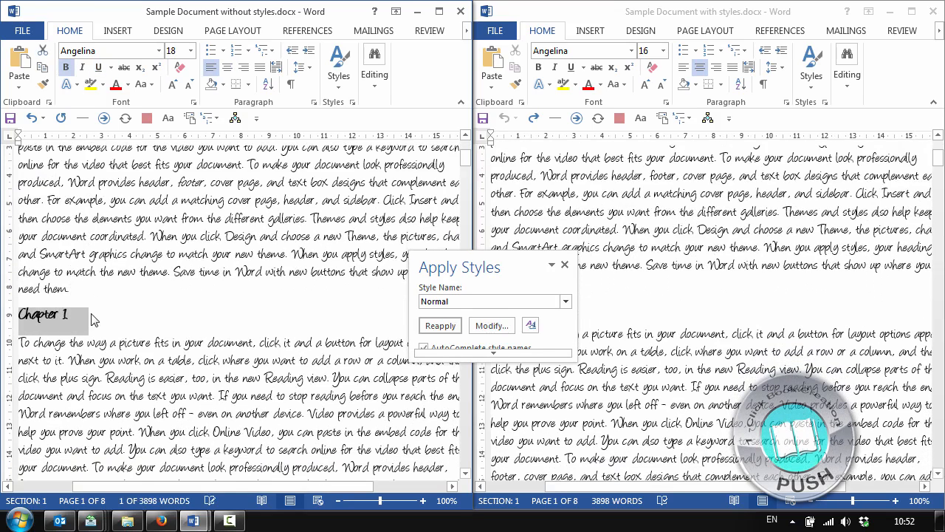
Make the first "Subtitle" heading bold and italic in the document without styles
{"action": "scroll", "coordinate": [82, 326], "scroll_direction": "down", "scroll_amount": 6}
{"action": "scroll", "coordinate": [81, 331], "scroll_direction": "down", "scroll_amount": 4}
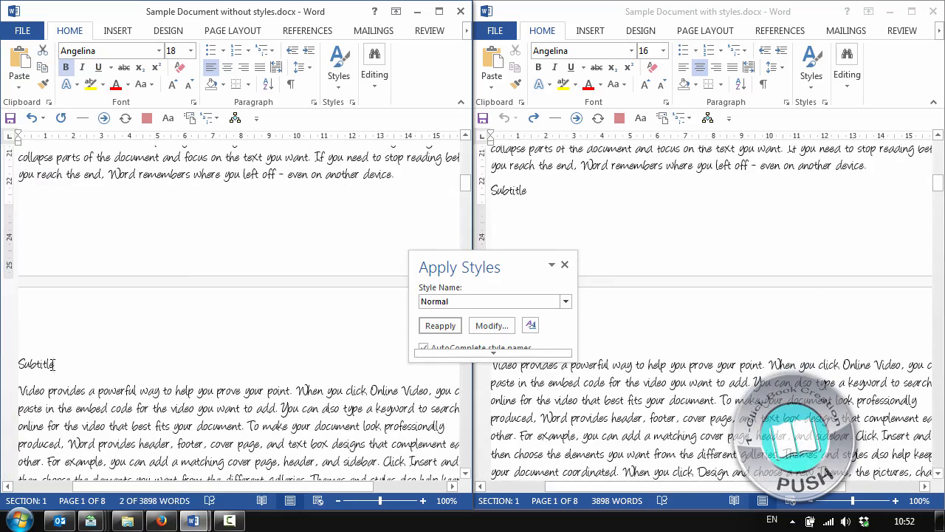
{"action": "triple_click", "coordinate": [53, 364]}
{"action": "key", "text": "ctrl+i"}
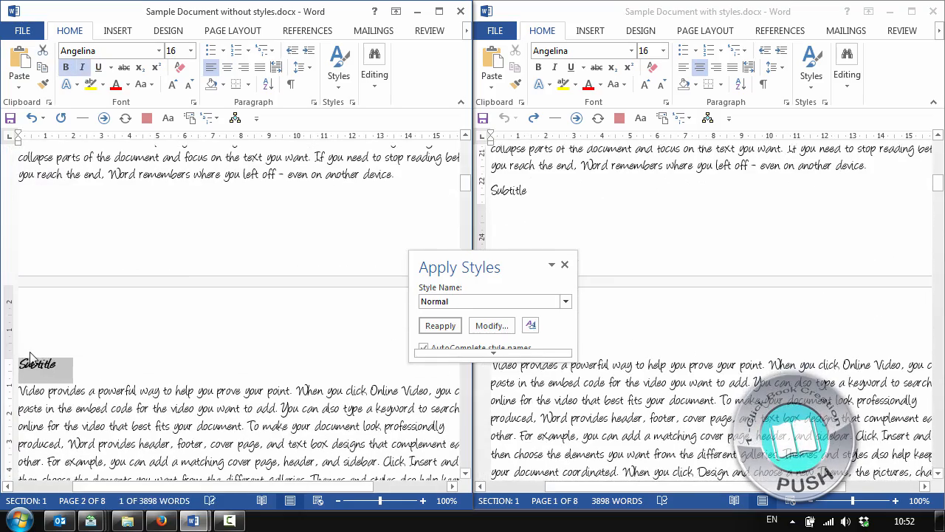
Bold the "Chapter 2" heading in the document without styles
{"action": "scroll", "coordinate": [52, 344], "scroll_direction": "down", "scroll_amount": 6}
{"action": "left_click_drag", "start_coordinate": [93, 328], "coordinate": [22, 329]}
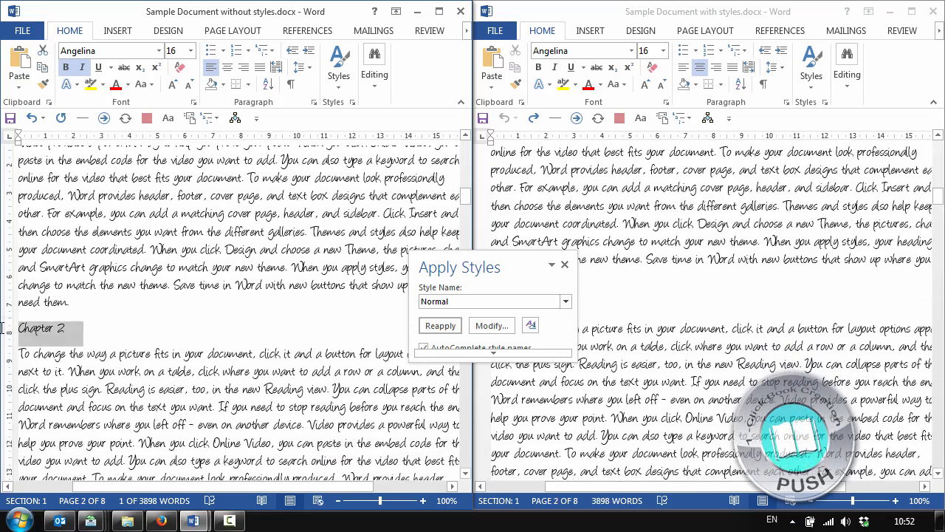
{"action": "key", "text": "ctrl+b"}
Modify the Title style to bold and underlined in the document with styles
{"action": "scroll", "coordinate": [566, 311], "scroll_direction": "up", "scroll_amount": 10}
{"action": "scroll", "coordinate": [656, 263], "scroll_direction": "up", "scroll_amount": 12}
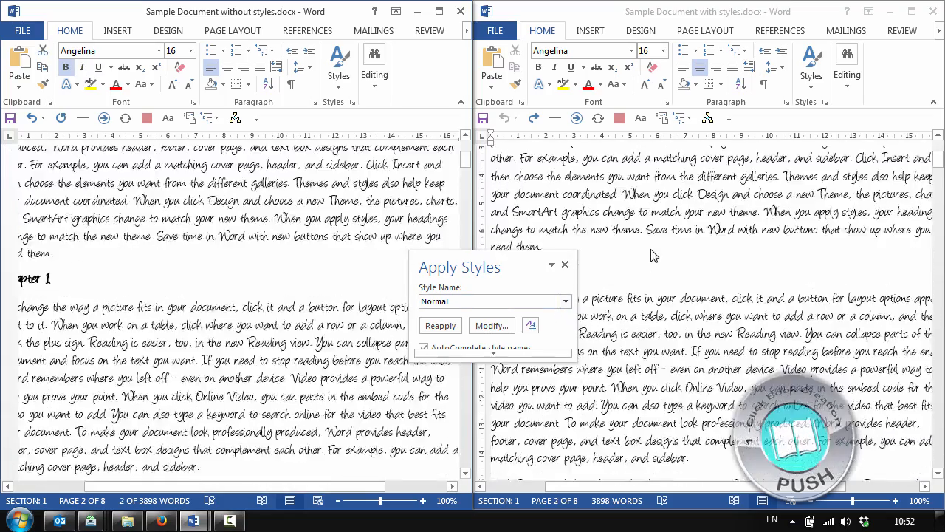
{"action": "left_click_drag", "start_coordinate": [502, 256], "coordinate": [347, 193]}
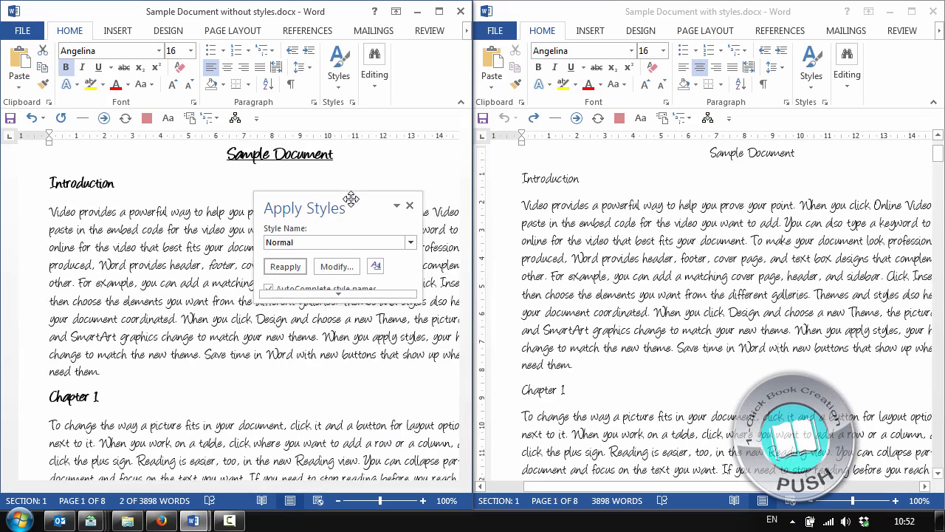
{"action": "left_click", "coordinate": [734, 234]}
{"action": "scroll", "coordinate": [733, 235], "scroll_direction": "up", "scroll_amount": 1}
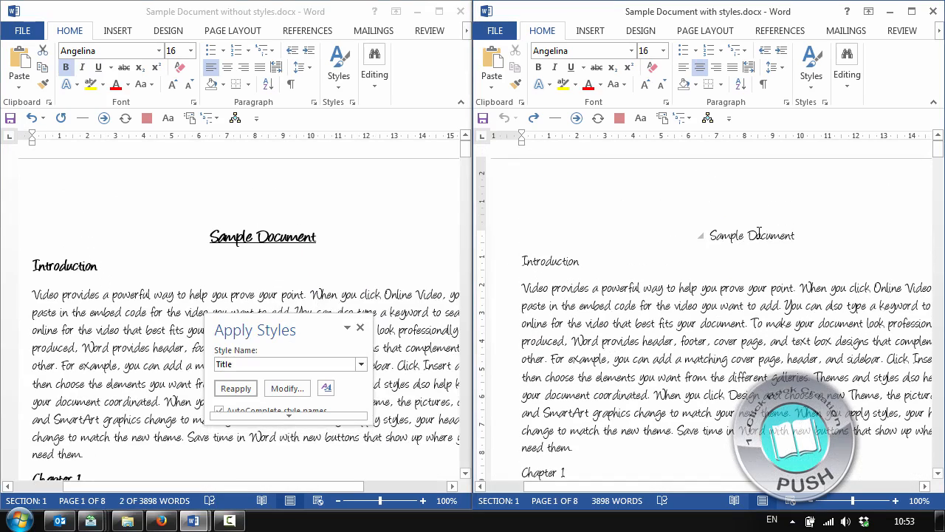
{"action": "left_click", "coordinate": [288, 388]}
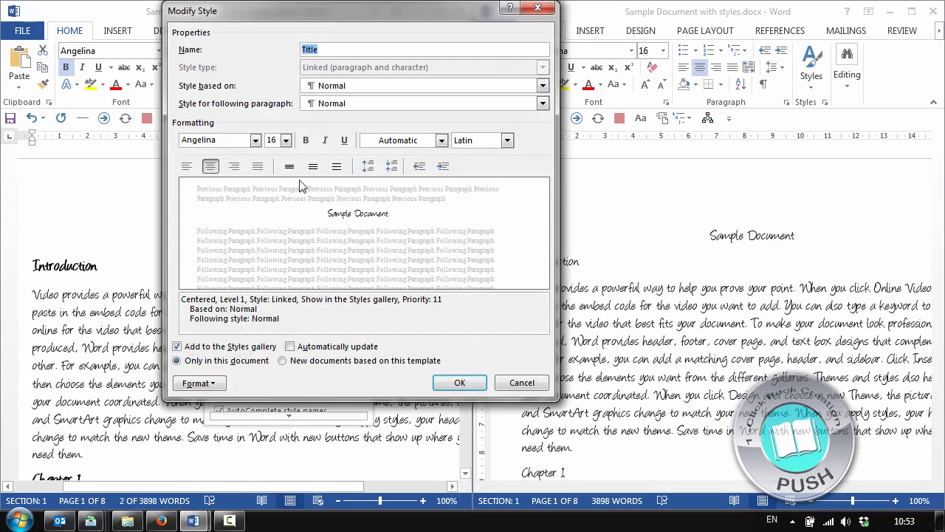
{"action": "left_click", "coordinate": [306, 139]}
{"action": "left_click", "coordinate": [344, 140]}
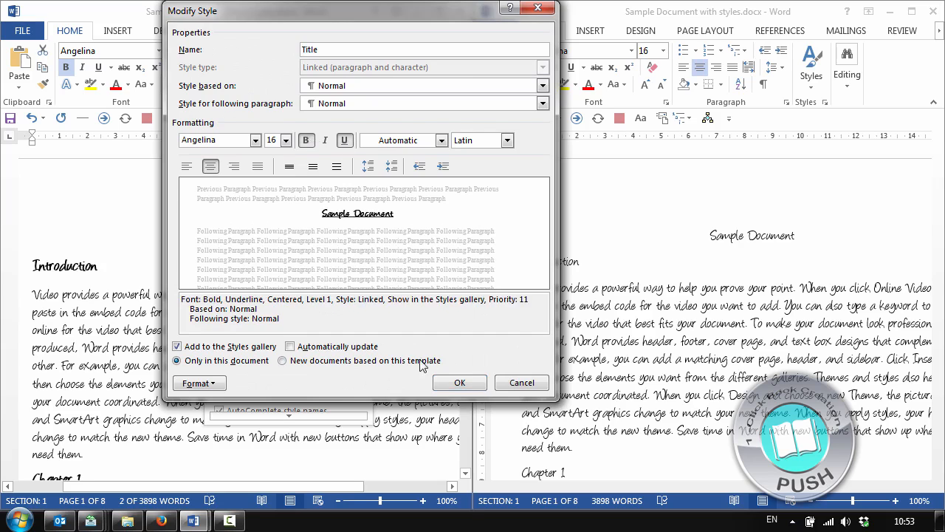
{"action": "left_click", "coordinate": [459, 382]}
Modify the Heading 1 style to bold in the document with styles, starting from the "Introduction" heading
{"action": "left_click", "coordinate": [539, 260]}
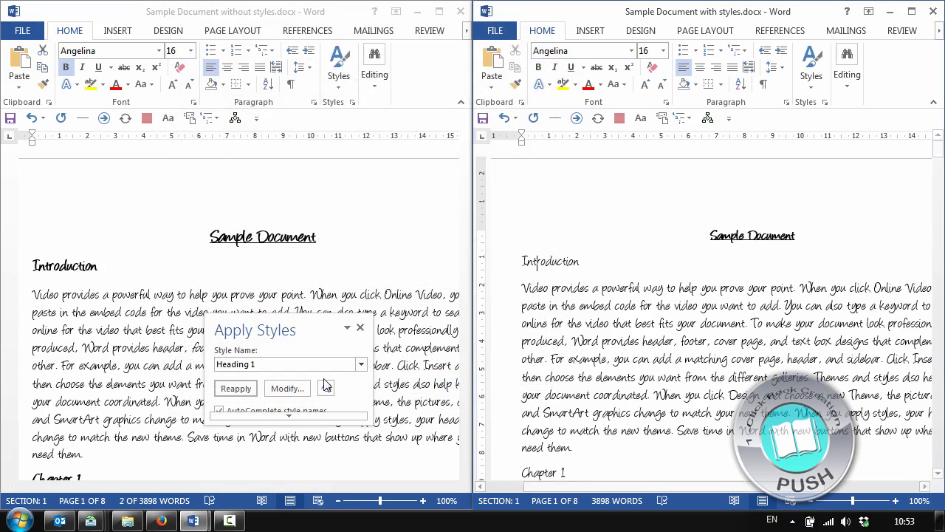
{"action": "left_click", "coordinate": [288, 388]}
{"action": "left_click", "coordinate": [307, 141]}
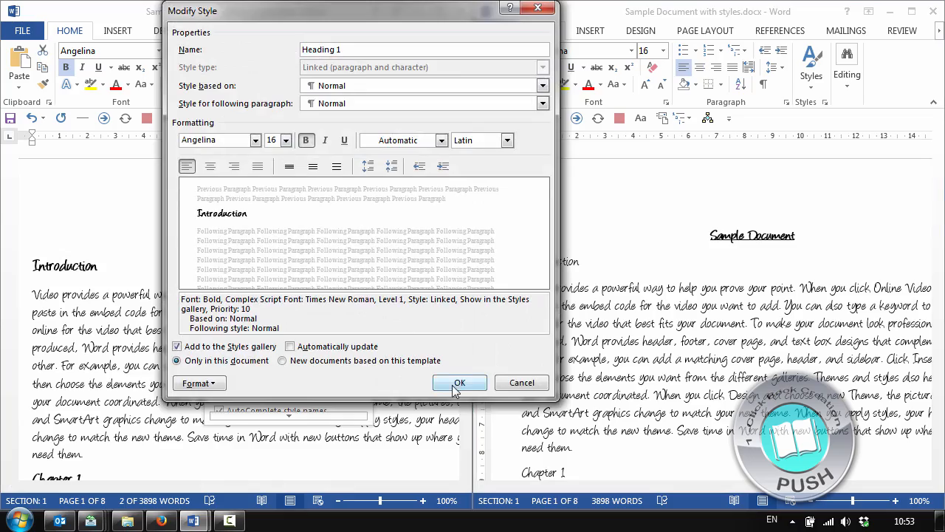
{"action": "left_click", "coordinate": [459, 381]}
{"action": "scroll", "coordinate": [602, 297], "scroll_direction": "down", "scroll_amount": 10}
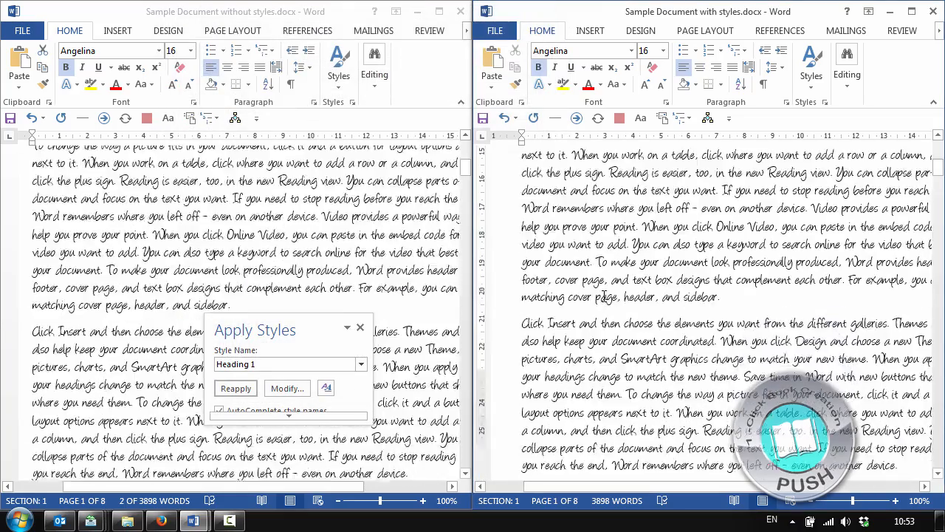
{"action": "left_click", "coordinate": [541, 190]}
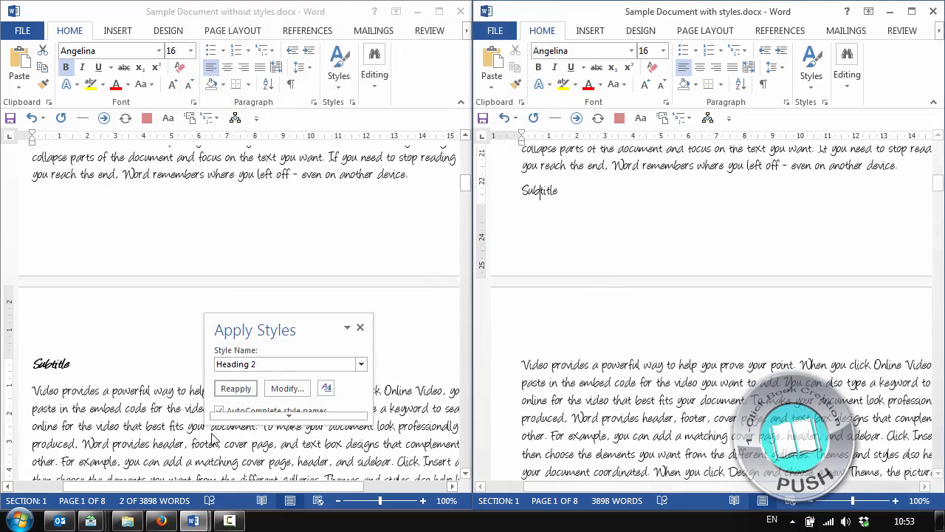
{"action": "left_click", "coordinate": [287, 388]}
{"action": "left_click", "coordinate": [534, 382]}
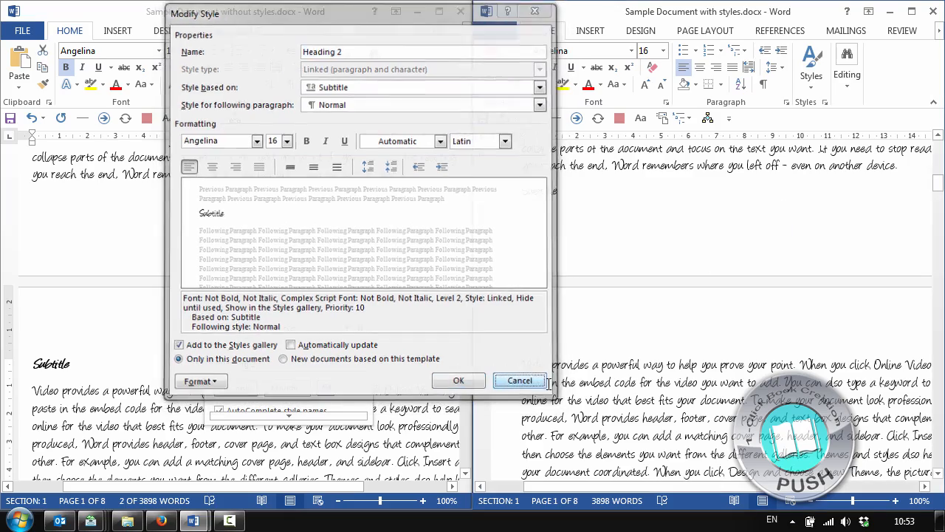
{"action": "scroll", "coordinate": [652, 336], "scroll_direction": "up", "scroll_amount": 10}
Modify the Heading 2 style to bold and italic in the document with styles and view its first "Subtitle" heading
{"action": "left_click", "coordinate": [652, 324]}
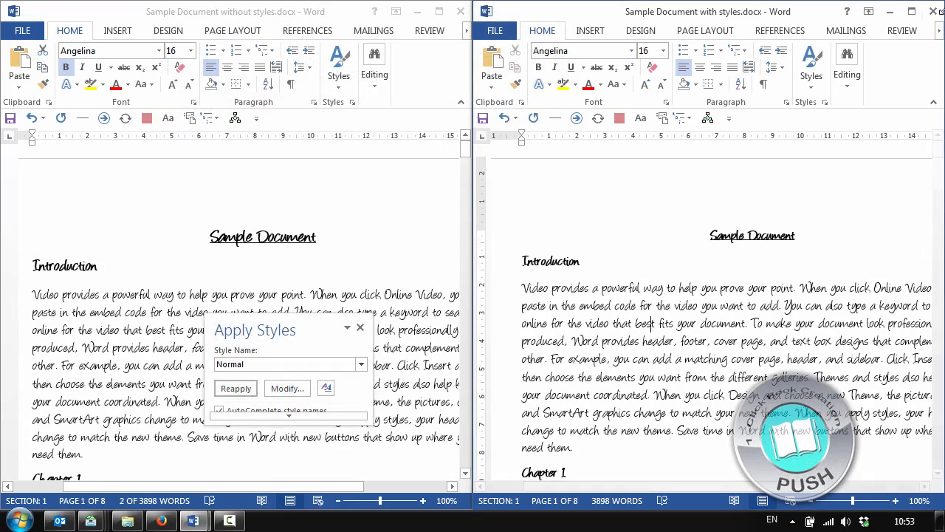
{"action": "left_click", "coordinate": [814, 88]}
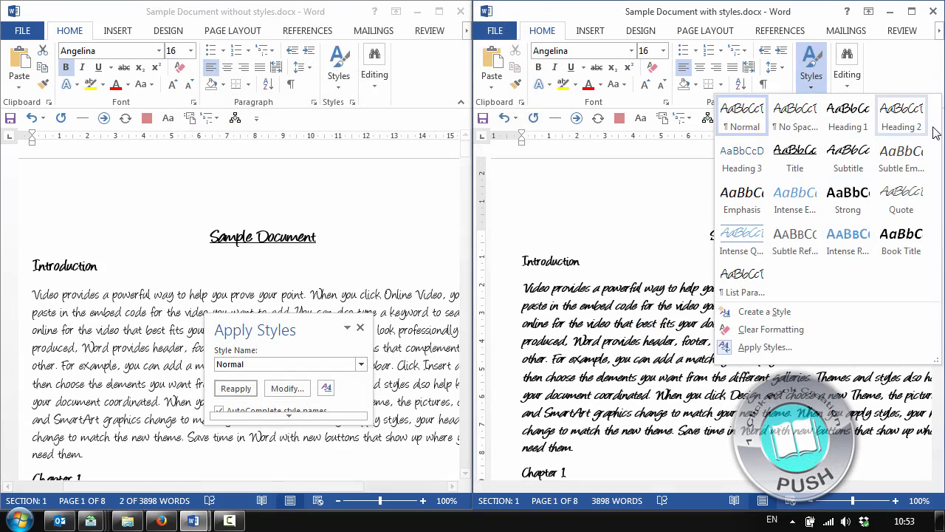
{"action": "right_click", "coordinate": [904, 118]}
{"action": "left_click", "coordinate": [848, 143]}
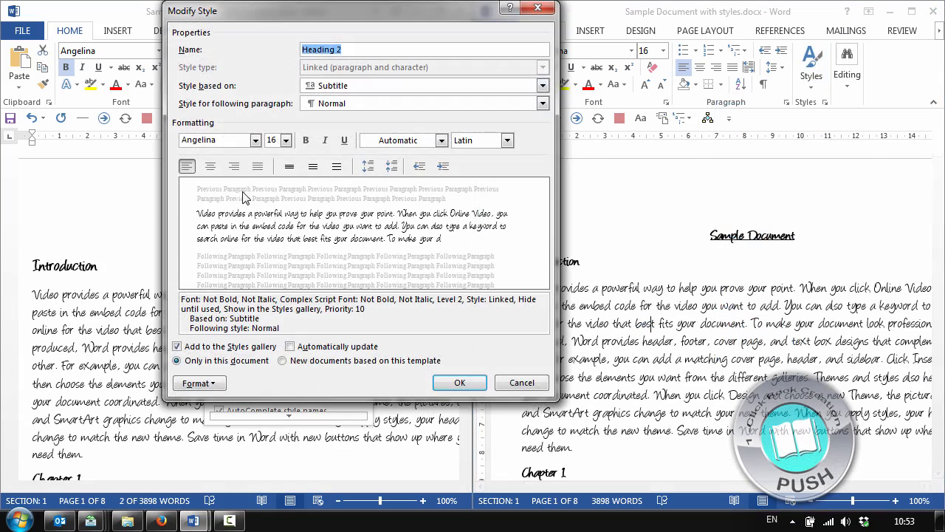
{"action": "left_click", "coordinate": [327, 141]}
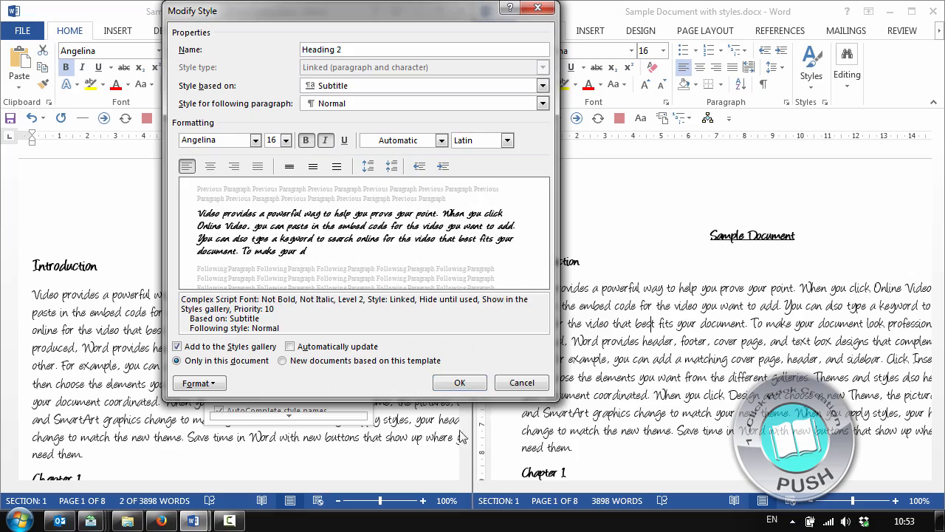
{"action": "left_click", "coordinate": [458, 381]}
{"action": "scroll", "coordinate": [536, 153], "scroll_direction": "down", "scroll_amount": 10}
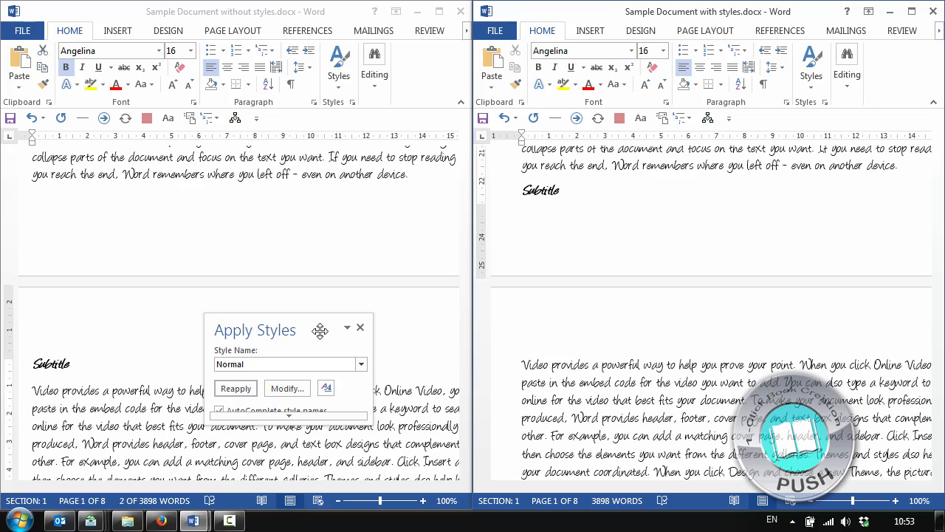
Check which styles the "Sample Document" title and "Introduction" heading use in the document with styles
{"action": "scroll", "coordinate": [613, 362], "scroll_direction": "up", "scroll_amount": 7}
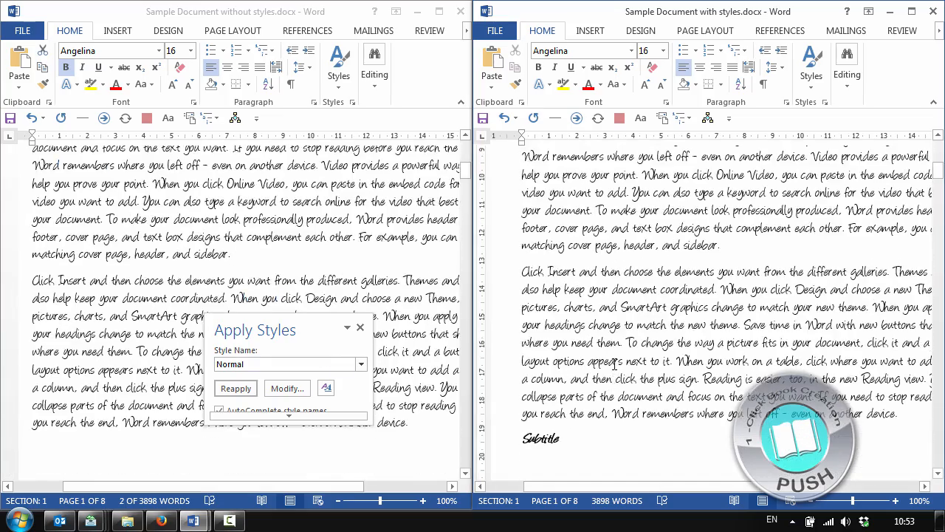
{"action": "scroll", "coordinate": [613, 362], "scroll_direction": "up", "scroll_amount": 20}
{"action": "left_click_drag", "start_coordinate": [279, 329], "coordinate": [318, 242]}
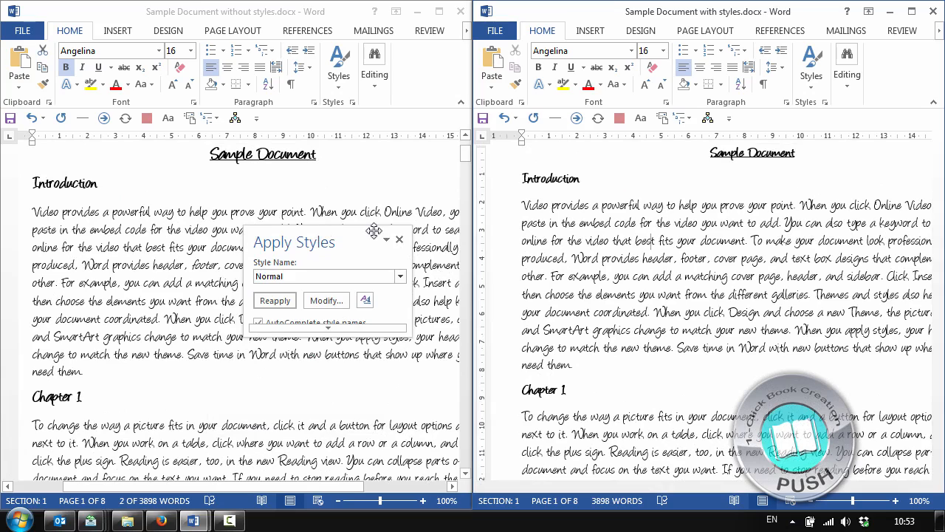
{"action": "left_click", "coordinate": [768, 153]}
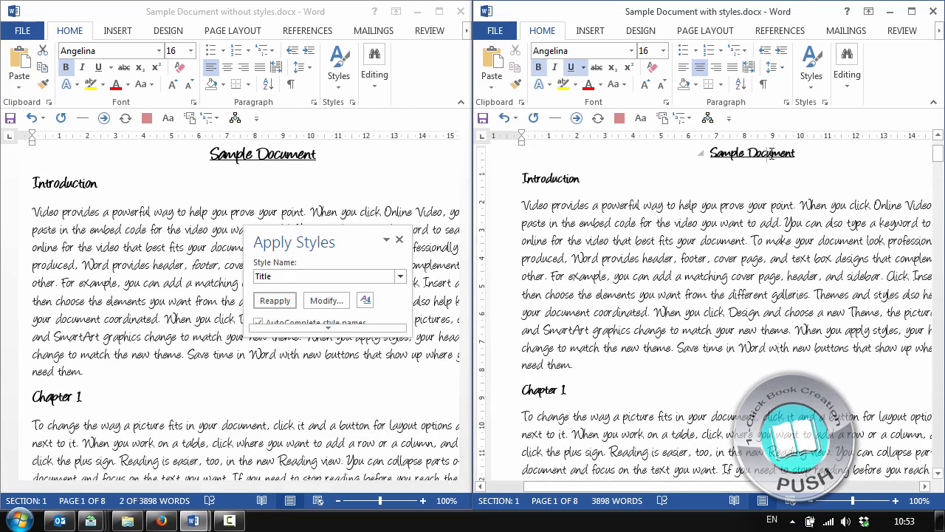
{"action": "left_click", "coordinate": [541, 181]}
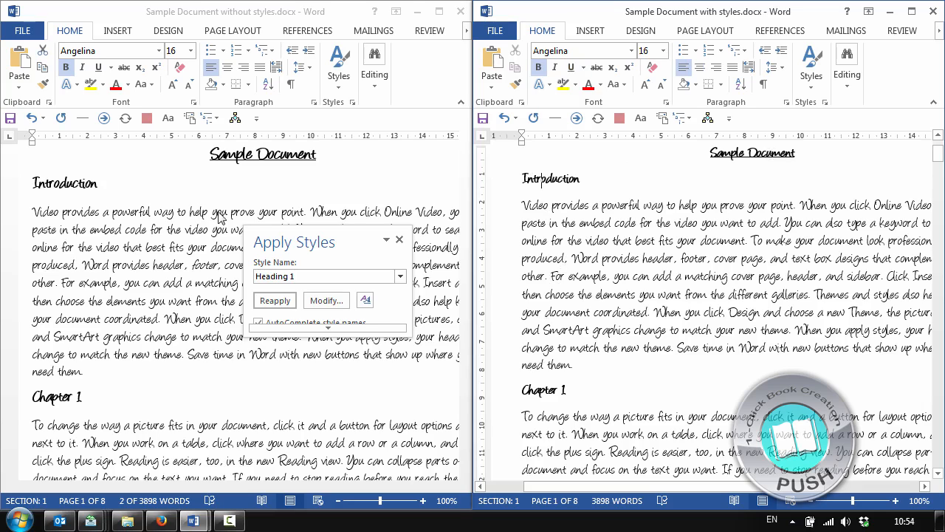
Check which style the "Introduction" and "Chapter 1" headings use in the document without styles
{"action": "left_click", "coordinate": [61, 179]}
{"action": "triple_click", "coordinate": [56, 186]}
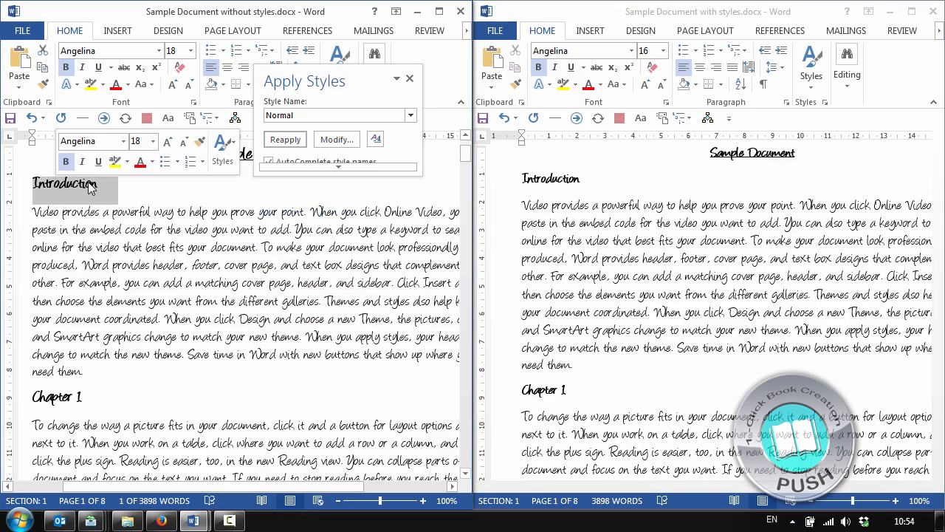
{"action": "left_click", "coordinate": [84, 188]}
{"action": "triple_click", "coordinate": [78, 189]}
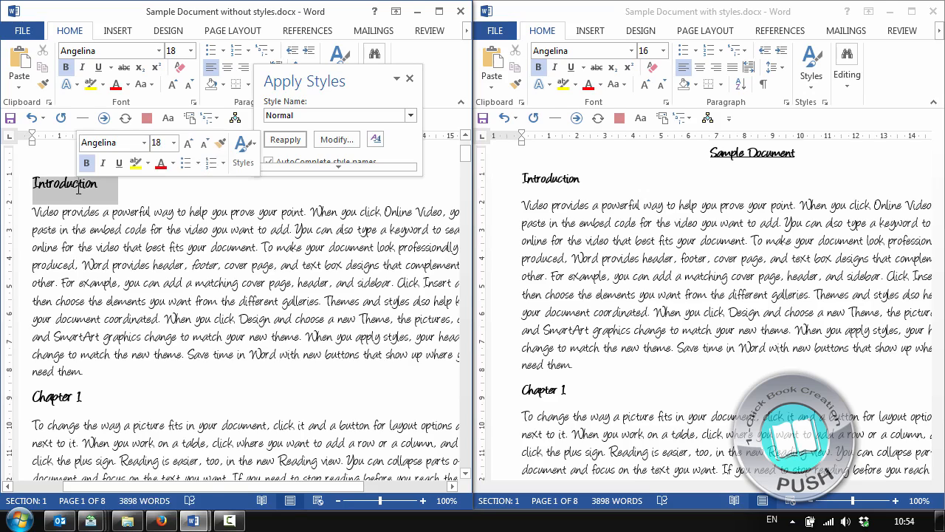
{"action": "left_click", "coordinate": [123, 367]}
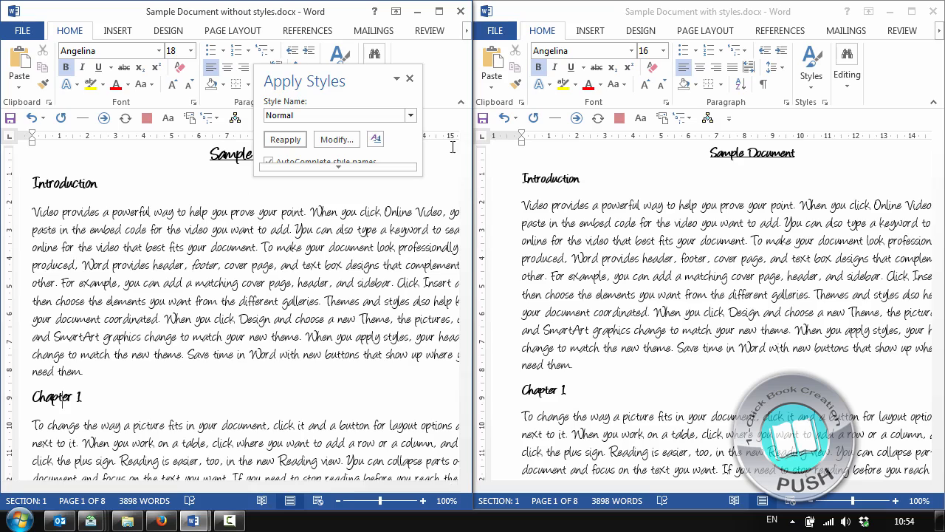
Show the Navigation pane in the document without styles
{"action": "left_click_drag", "start_coordinate": [367, 76], "coordinate": [261, 246]}
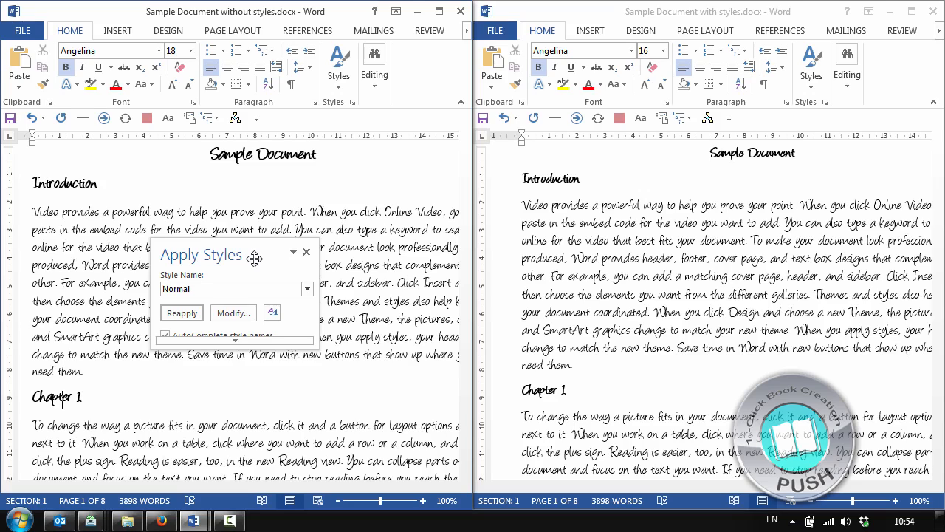
{"action": "left_click", "coordinate": [629, 211]}
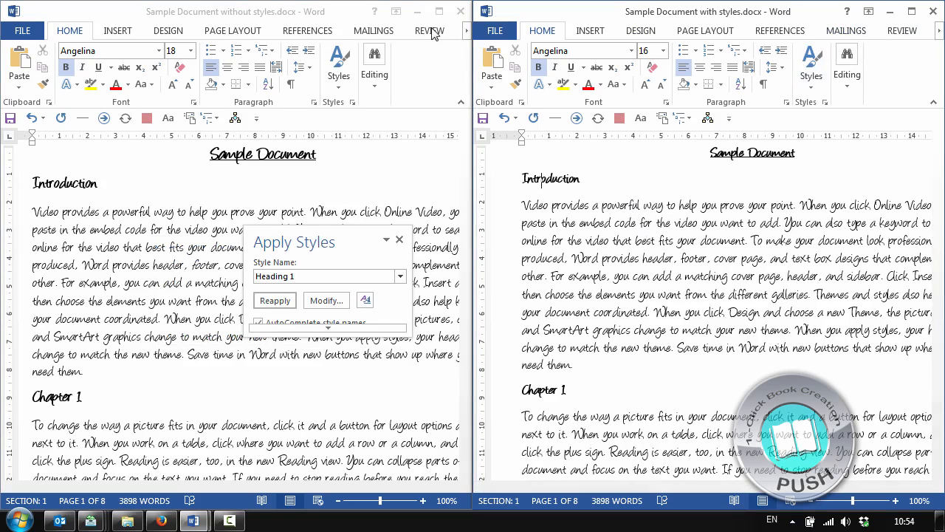
{"action": "left_click", "coordinate": [465, 33]}
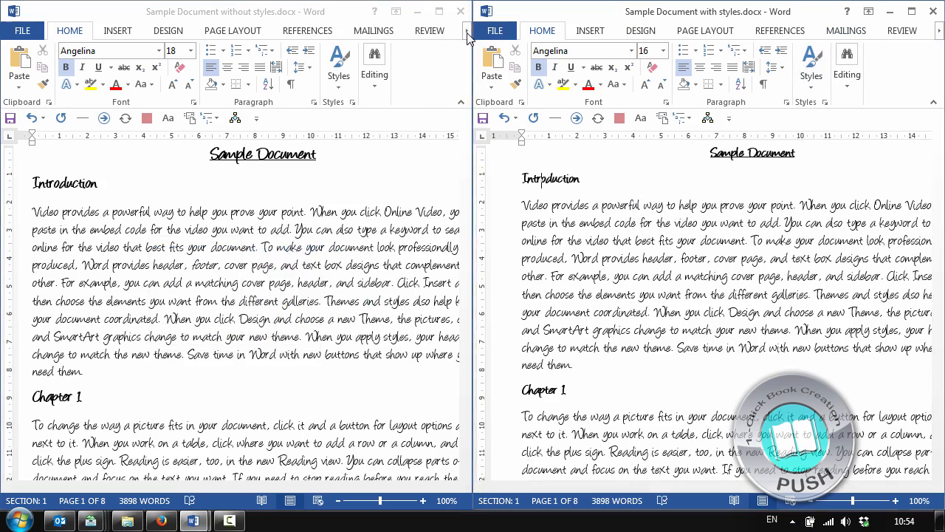
{"action": "left_click", "coordinate": [466, 33]}
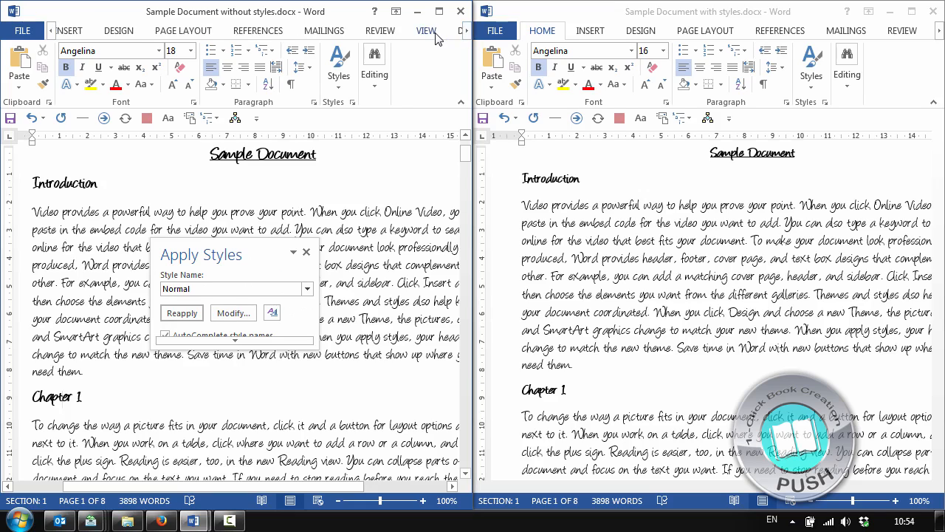
{"action": "left_click", "coordinate": [437, 33]}
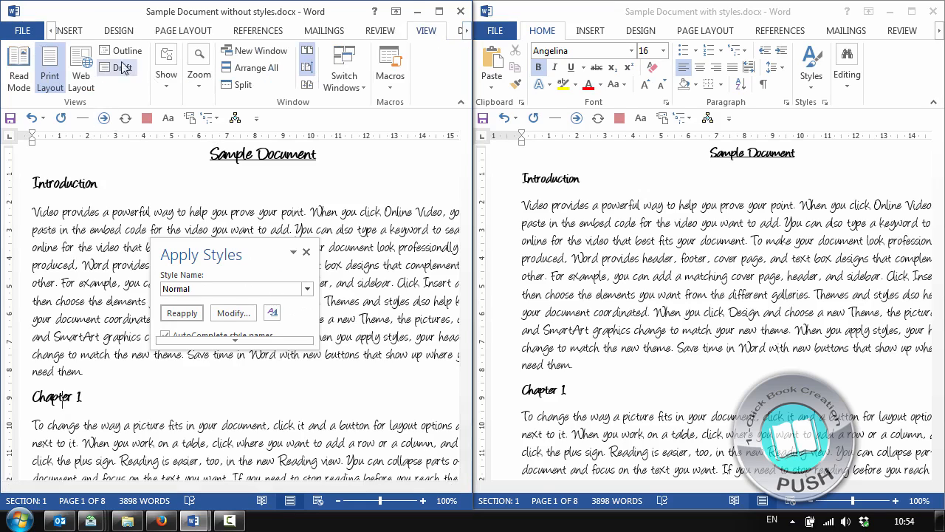
{"action": "left_click", "coordinate": [173, 85]}
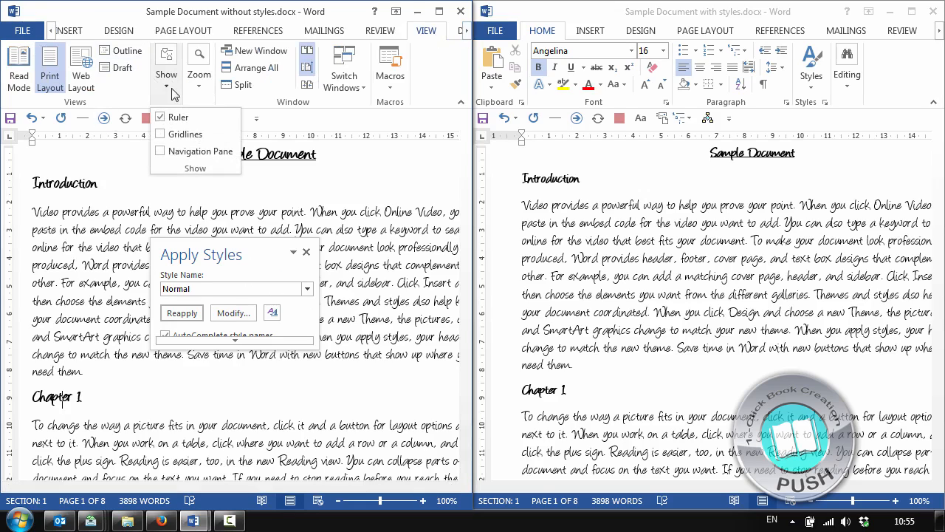
{"action": "left_click", "coordinate": [183, 154]}
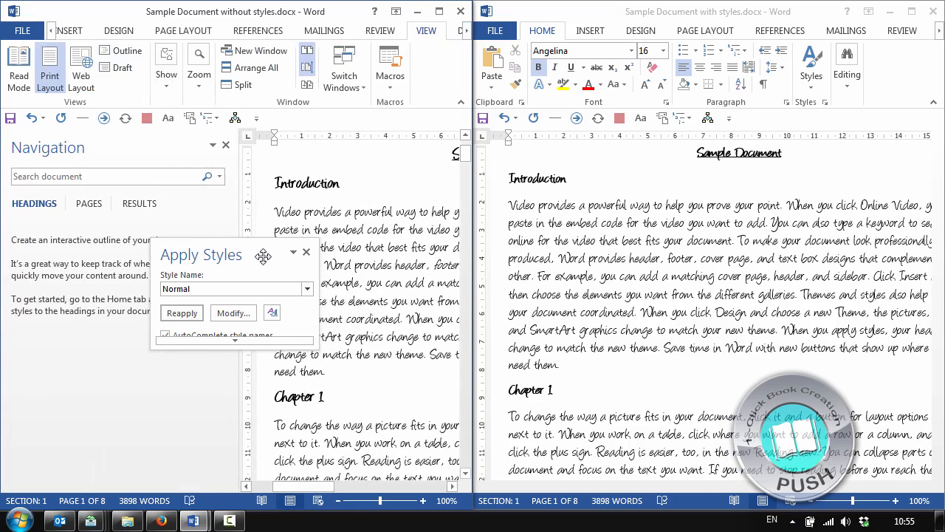
Move the Apply Styles pane off the Navigation pane and close it in the document without styles
{"action": "left_click_drag", "start_coordinate": [261, 253], "coordinate": [580, 264]}
{"action": "left_click_drag", "start_coordinate": [448, 283], "coordinate": [258, 266]}
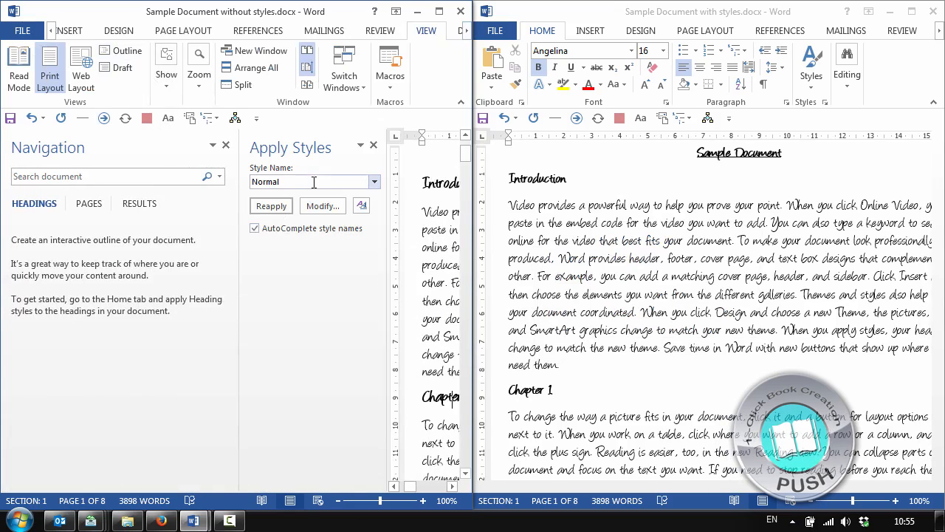
{"action": "left_click", "coordinate": [373, 145]}
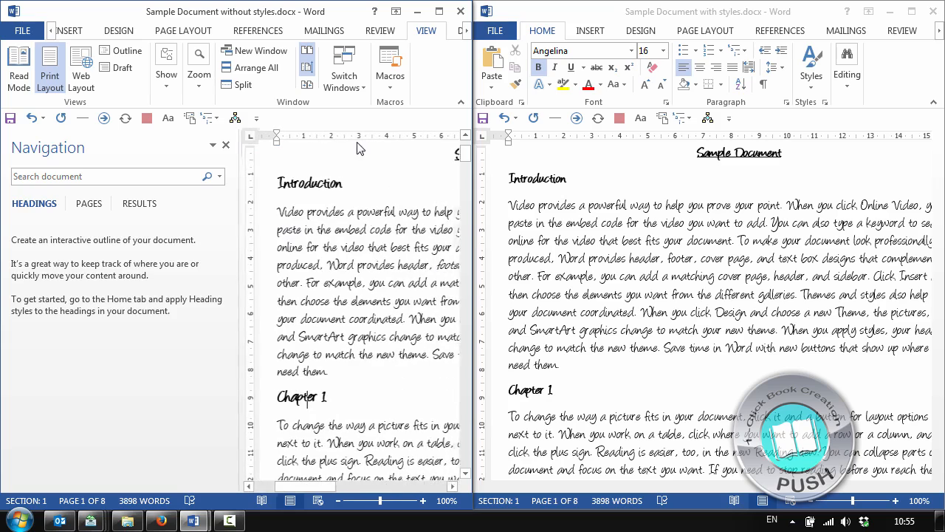
Show the Navigation pane in the document with styles
{"action": "left_click", "coordinate": [652, 190]}
{"action": "left_click", "coordinate": [940, 30]}
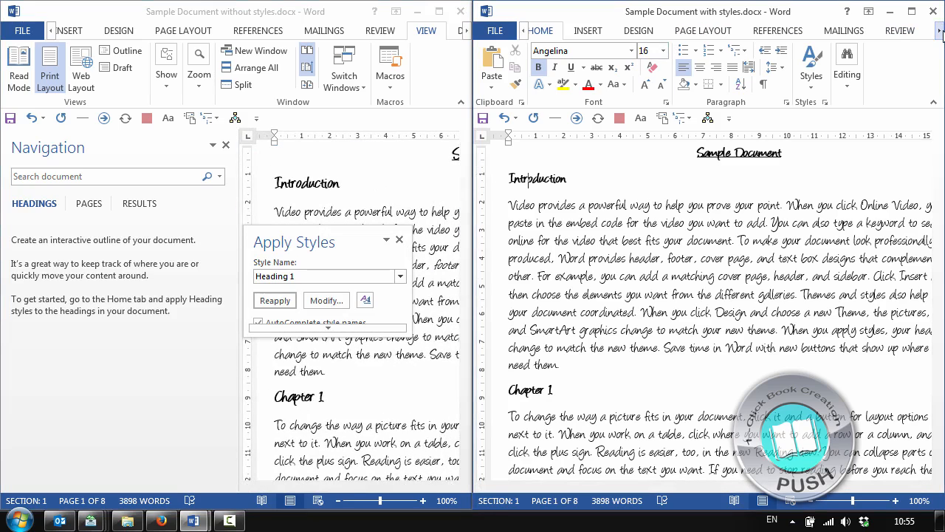
{"action": "left_click", "coordinate": [898, 30]}
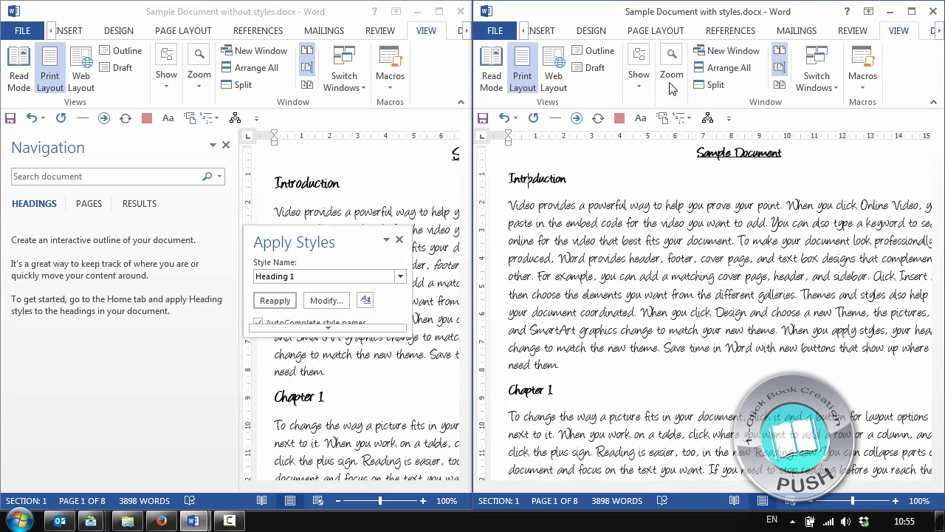
{"action": "left_click", "coordinate": [642, 92]}
{"action": "left_click", "coordinate": [658, 152]}
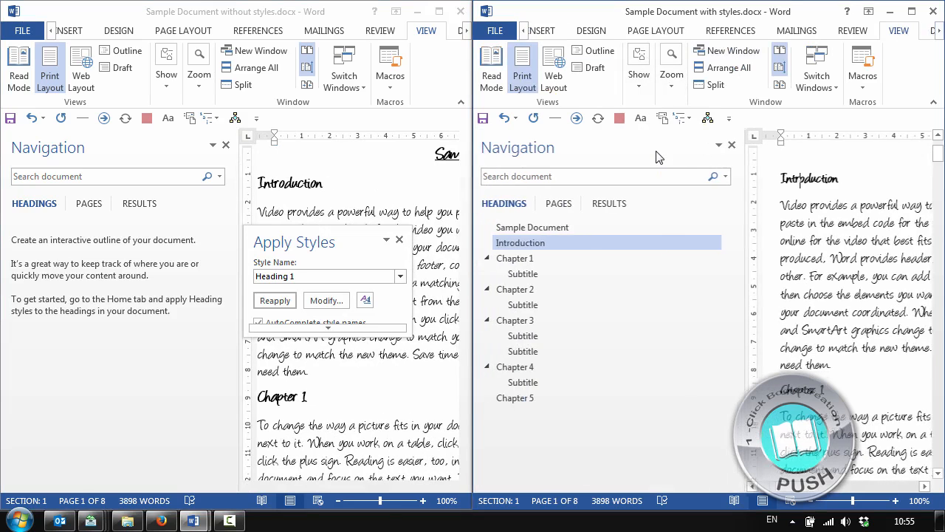
Jump through the chapter headings and a subtitle from Chapter 1 to Chapter 4 using the Navigation pane of the document with styles
{"action": "left_click", "coordinate": [529, 258]}
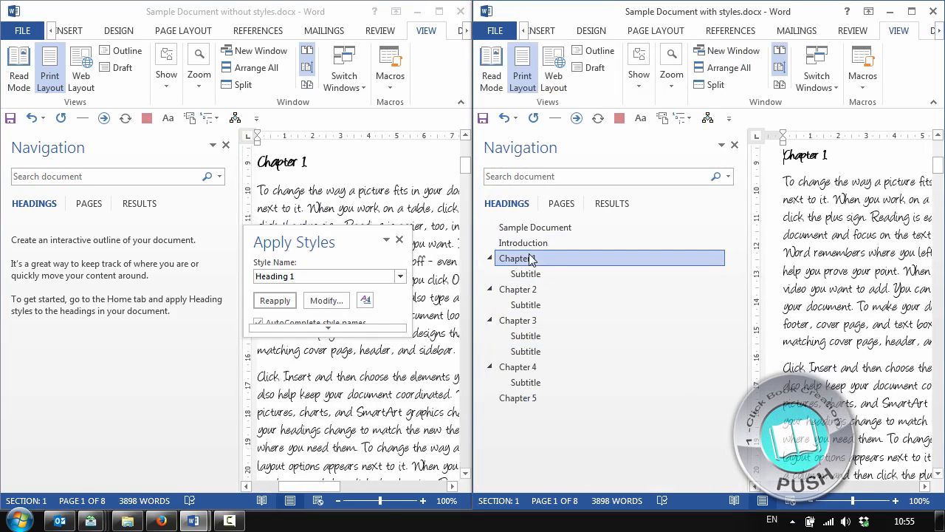
{"action": "left_click", "coordinate": [525, 290]}
{"action": "left_click", "coordinate": [526, 321]}
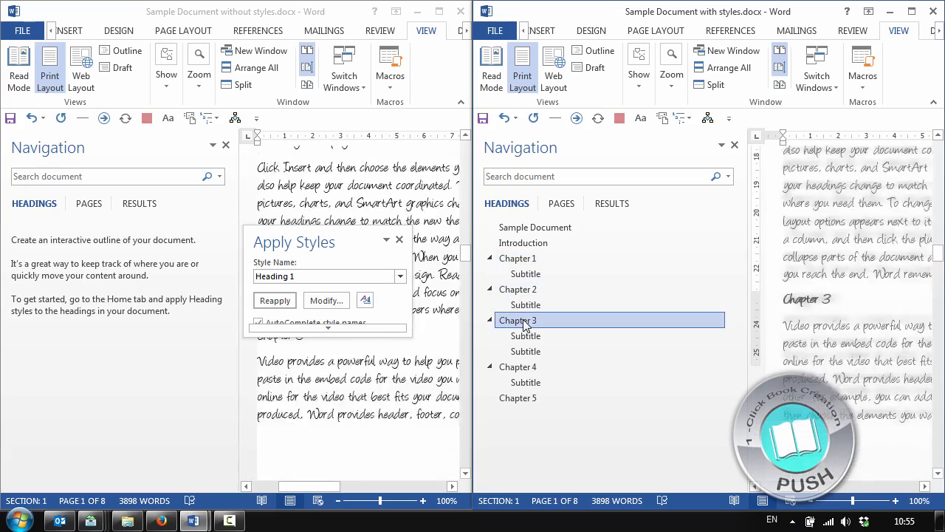
{"action": "left_click", "coordinate": [527, 351]}
{"action": "left_click", "coordinate": [521, 367]}
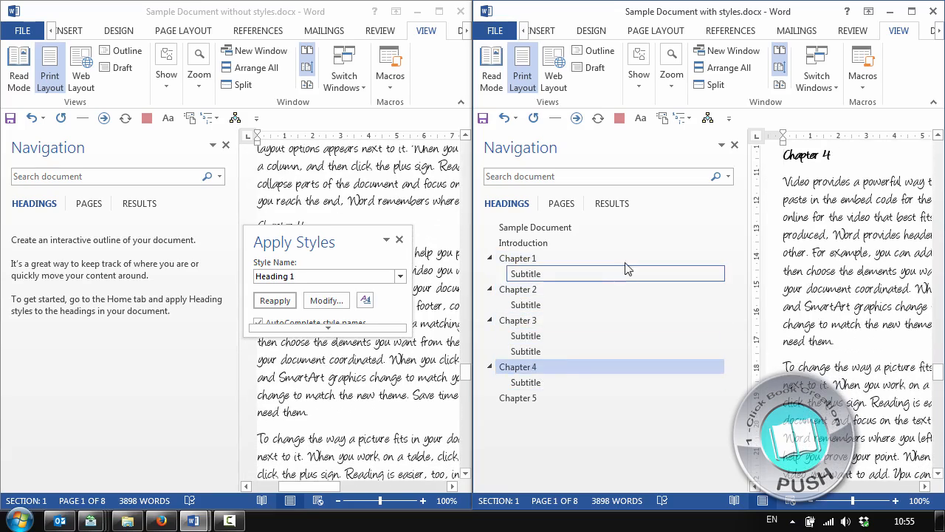
Demote the Chapter 4 heading one level in the Navigation pane and promote it back
{"action": "right_click", "coordinate": [548, 369]}
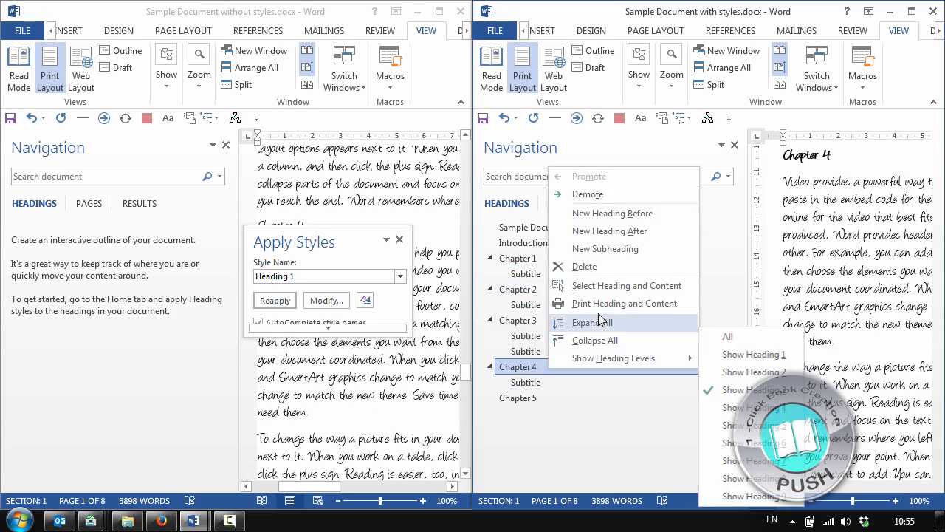
{"action": "left_click", "coordinate": [642, 196]}
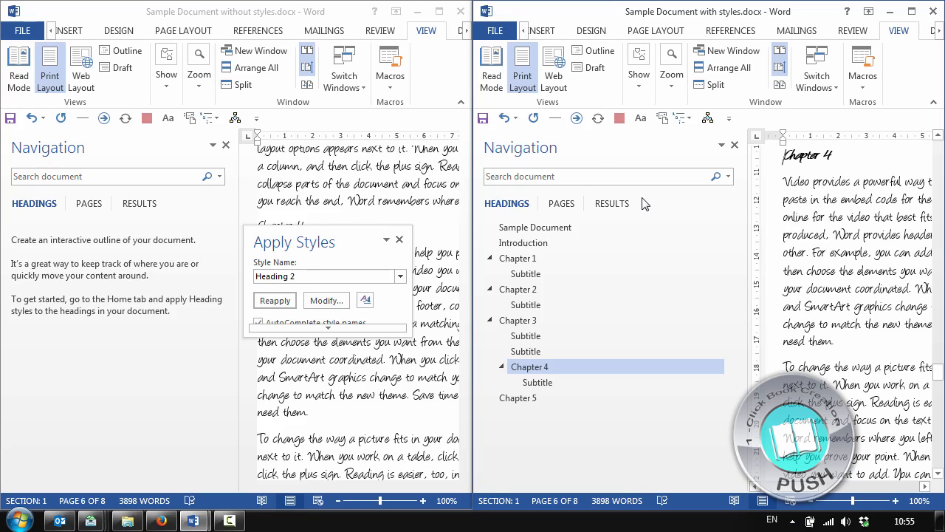
{"action": "right_click", "coordinate": [541, 367]}
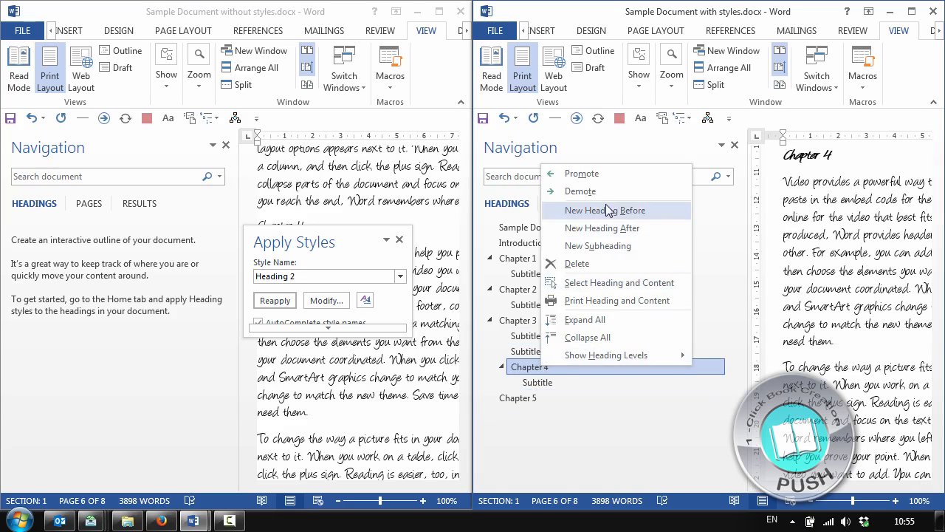
{"action": "left_click", "coordinate": [612, 174]}
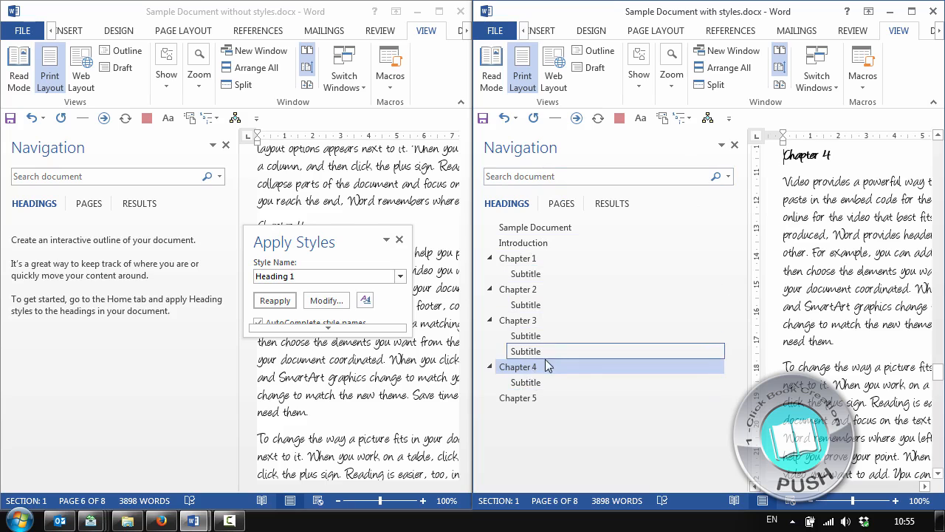
Reorder the chapters in the Navigation pane, moving Chapter 4 above Chapter 3 and Chapter 2 below Chapter 3's subtitles
{"action": "left_click_drag", "start_coordinate": [546, 361], "coordinate": [544, 311]}
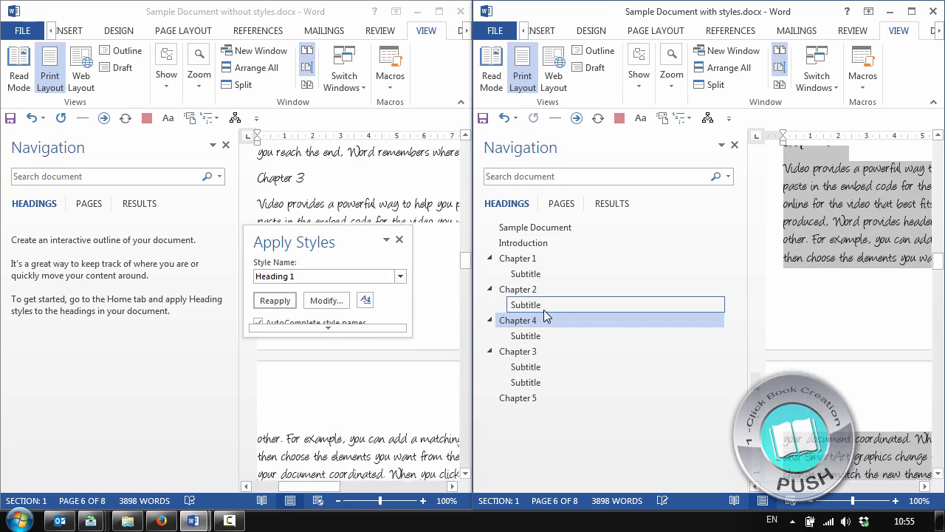
{"action": "left_click_drag", "start_coordinate": [532, 347], "coordinate": [536, 392]}
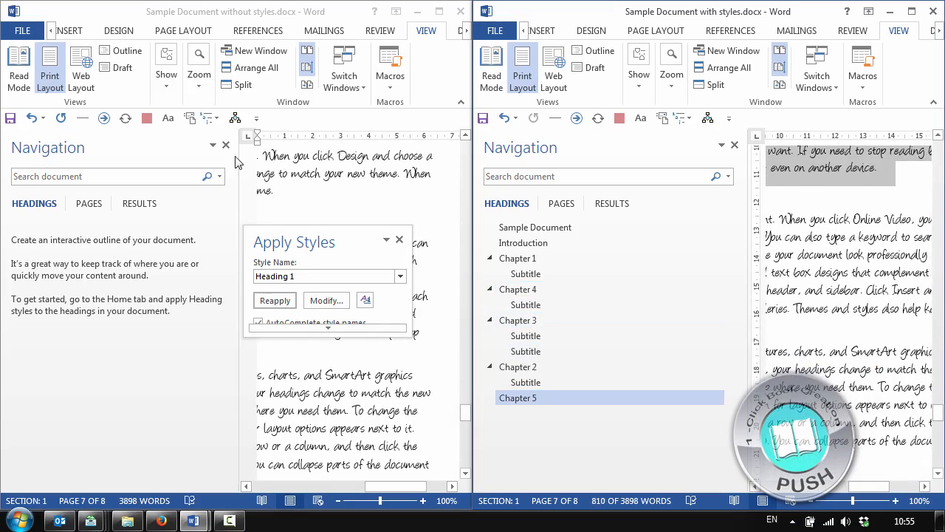
Return to the start of the document with styles and narrow its Navigation pane to show more of the page
{"action": "scroll", "coordinate": [942, 375], "scroll_direction": "up", "scroll_amount": 15}
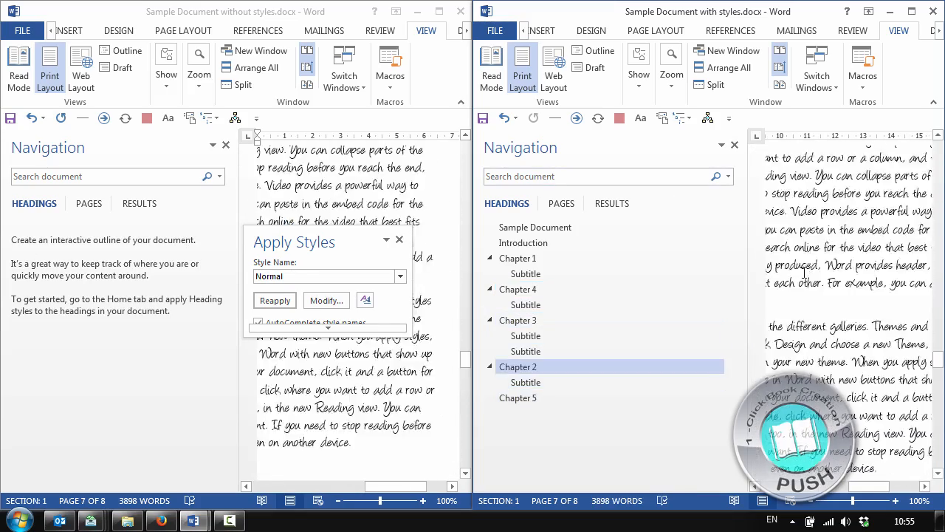
{"action": "left_click_drag", "start_coordinate": [937, 339], "coordinate": [937, 147]}
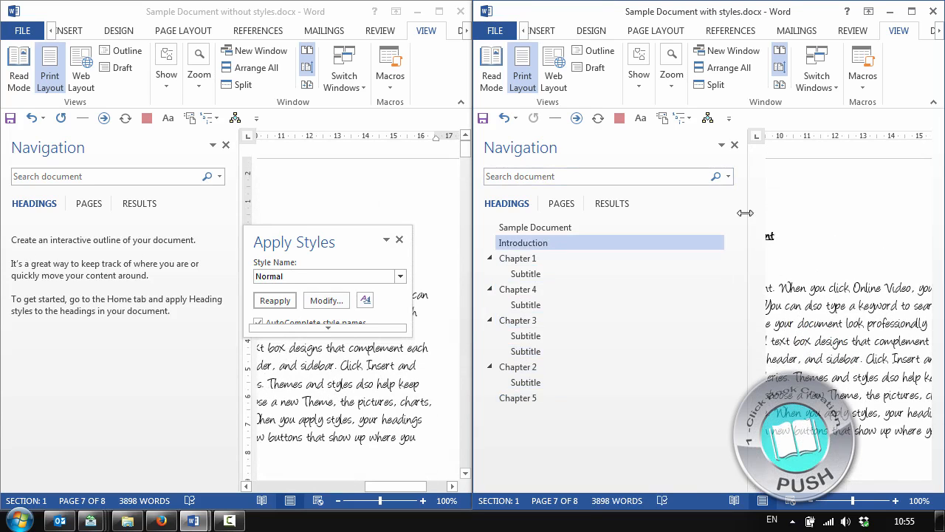
{"action": "left_click_drag", "start_coordinate": [739, 214], "coordinate": [591, 214]}
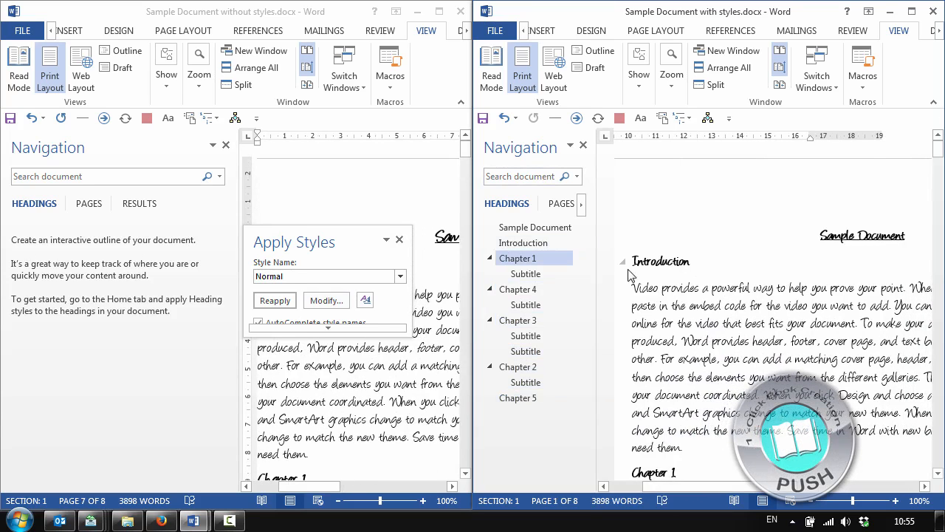
Insert an automatic table of contents headed "Contents" on a new line below the "Sample Document" title
{"action": "left_click", "coordinate": [913, 237]}
{"action": "key", "text": "Return"}
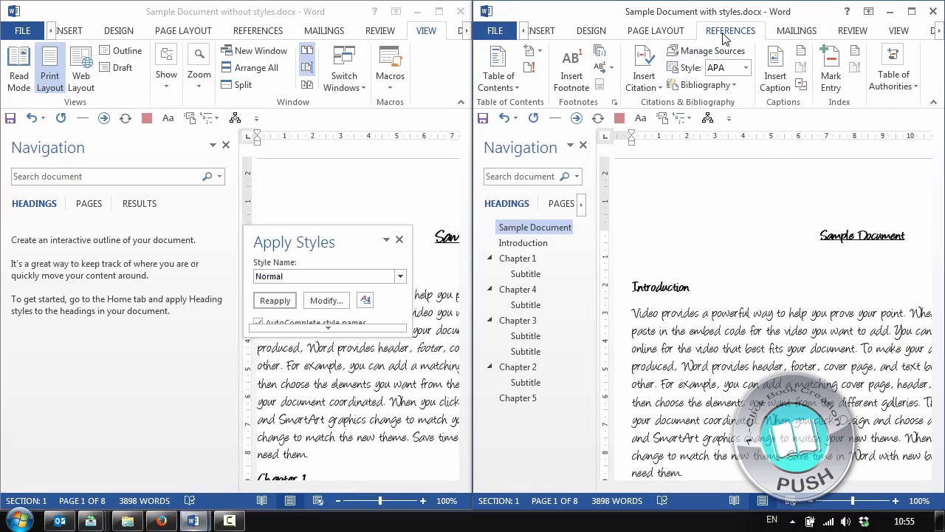
{"action": "left_click", "coordinate": [515, 87]}
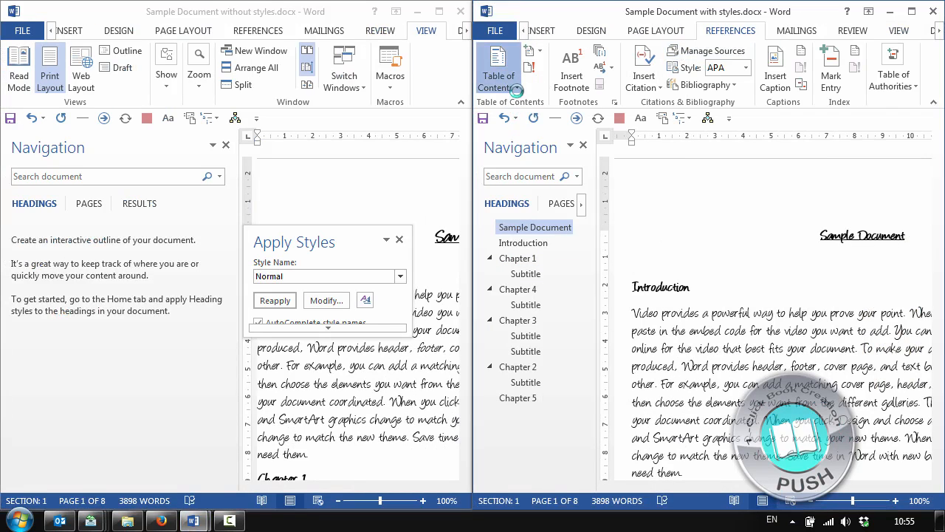
{"action": "left_click", "coordinate": [544, 155]}
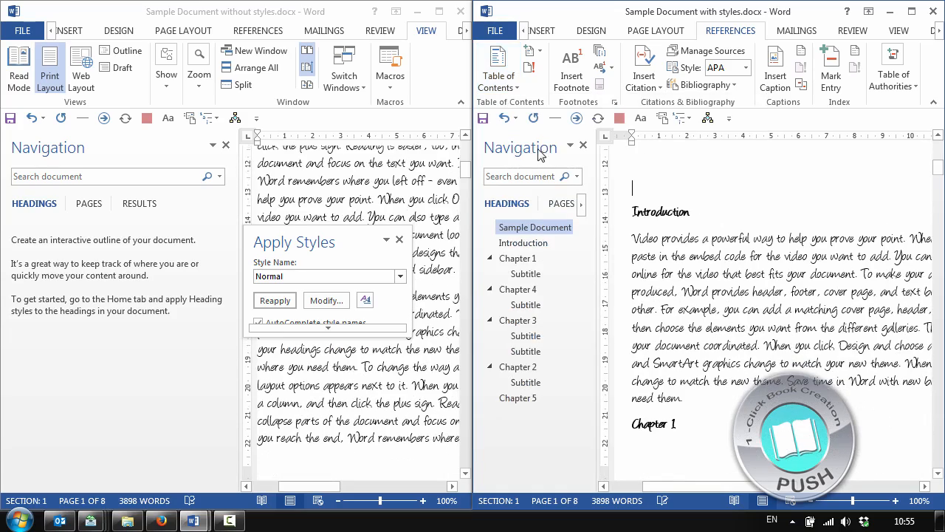
{"action": "scroll", "coordinate": [677, 240], "scroll_direction": "up", "scroll_amount": 8}
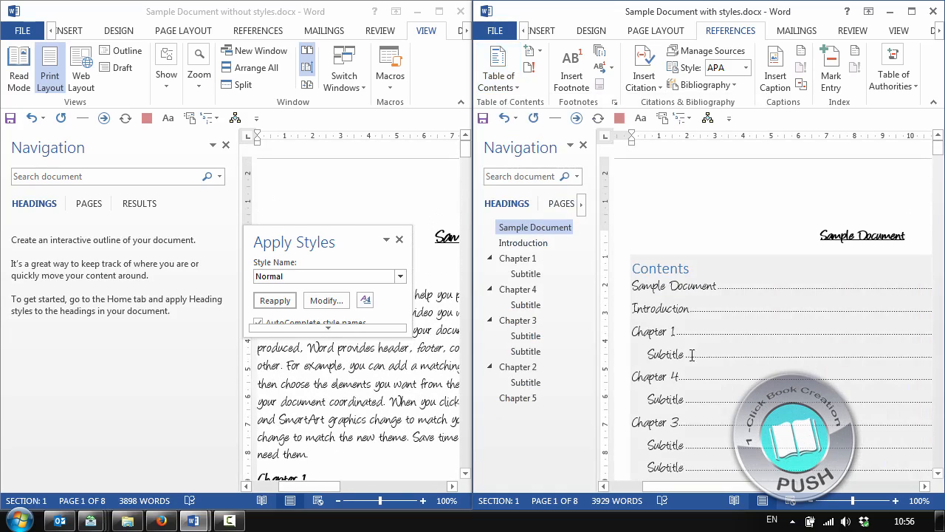
Modify the TOC Heading style of "Contents" to use the Angelina font in black
{"action": "double_click", "coordinate": [668, 267]}
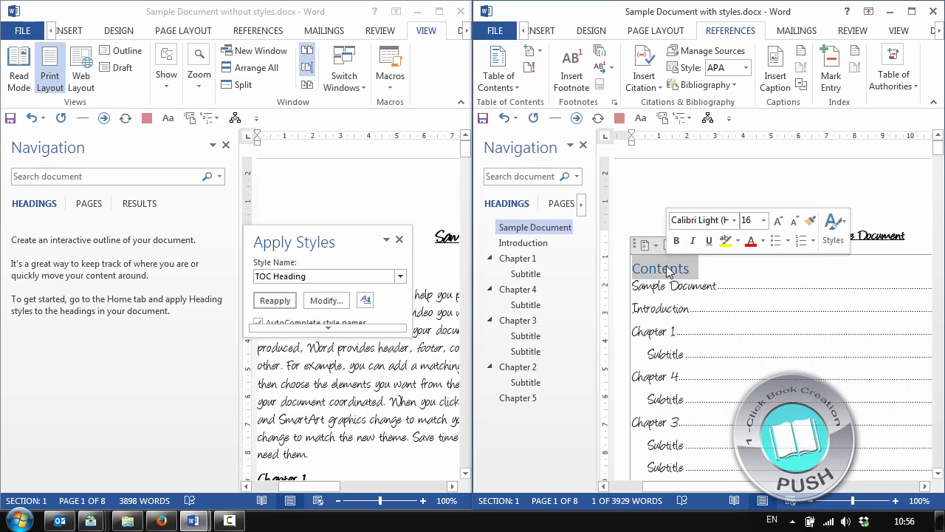
{"action": "left_click", "coordinate": [326, 300]}
{"action": "left_click", "coordinate": [255, 139]}
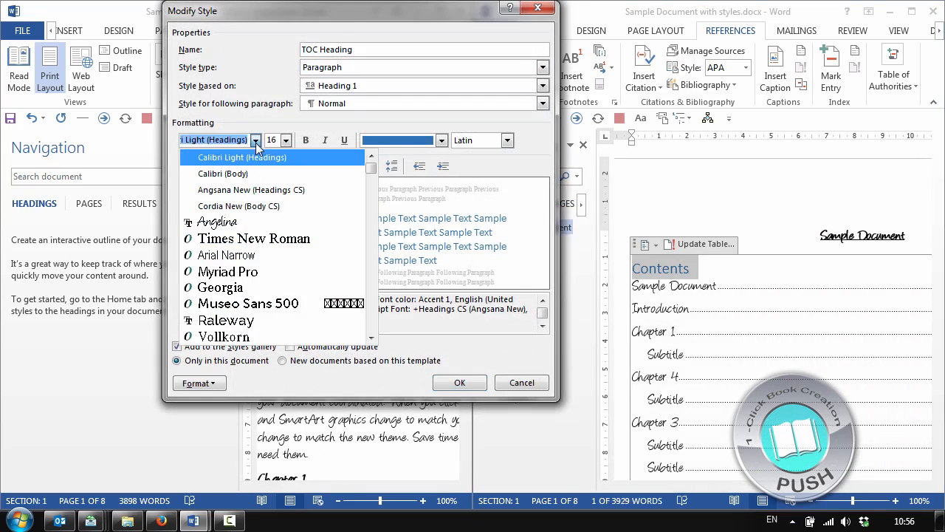
{"action": "left_click", "coordinate": [256, 221]}
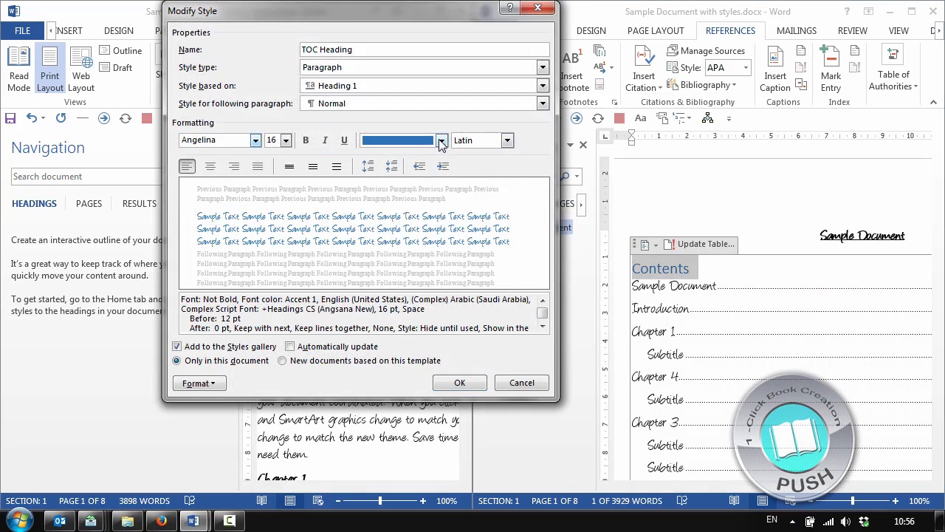
{"action": "left_click", "coordinate": [441, 140]}
{"action": "left_click", "coordinate": [379, 190]}
{"action": "left_click", "coordinate": [457, 383]}
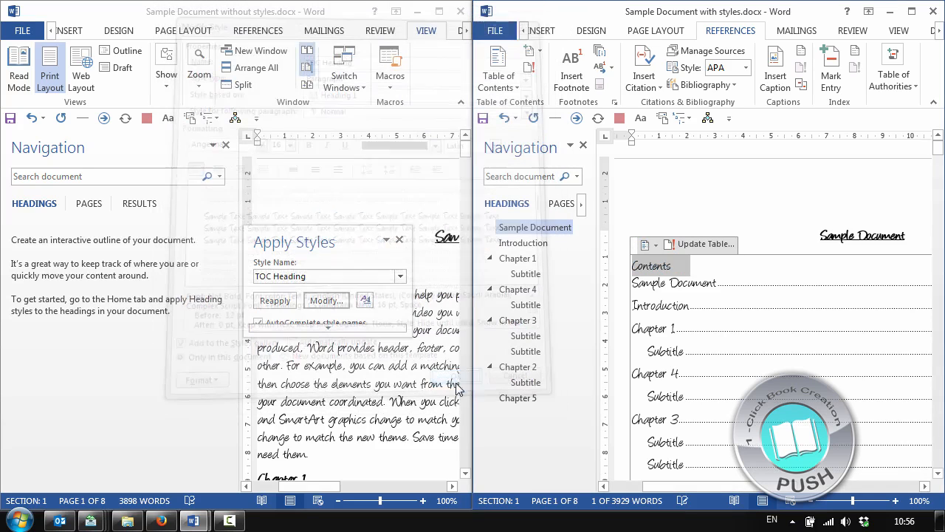
Make the TOC Heading style bold
{"action": "left_click", "coordinate": [736, 256]}
{"action": "left_click", "coordinate": [661, 266]}
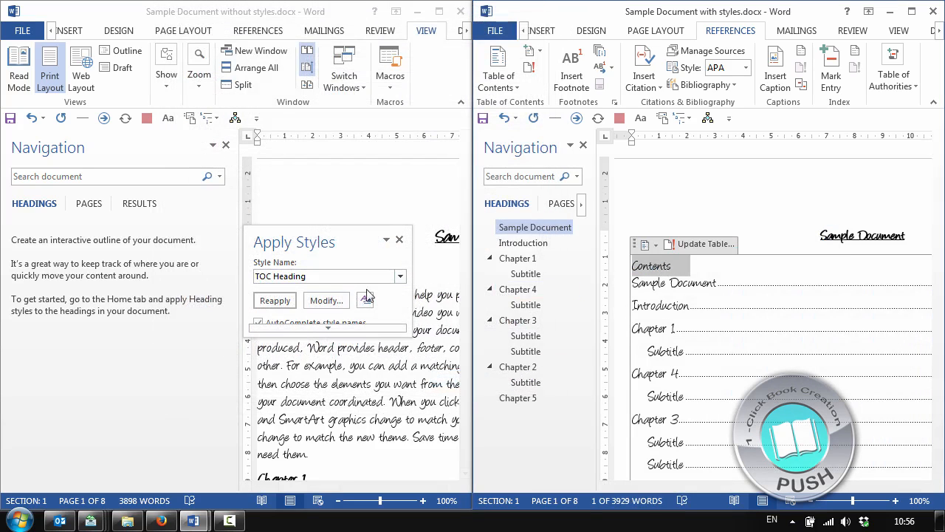
{"action": "left_click", "coordinate": [326, 300]}
{"action": "left_click", "coordinate": [305, 141]}
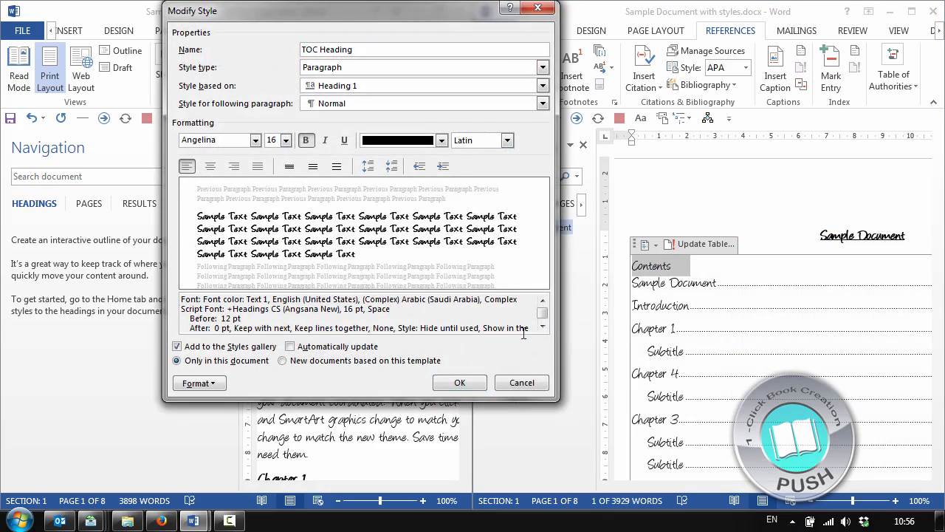
{"action": "left_click", "coordinate": [476, 389]}
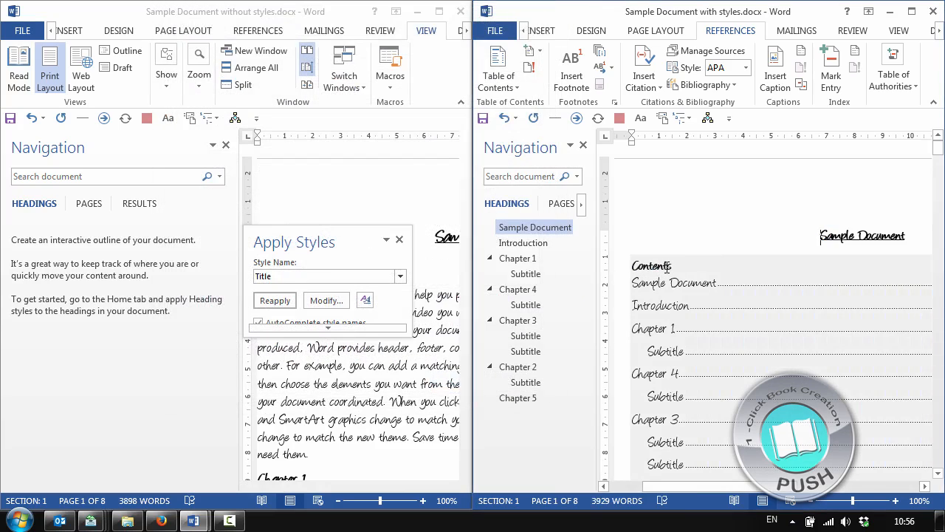
Set the TOC Heading style to centered alignment
{"action": "left_click", "coordinate": [658, 265]}
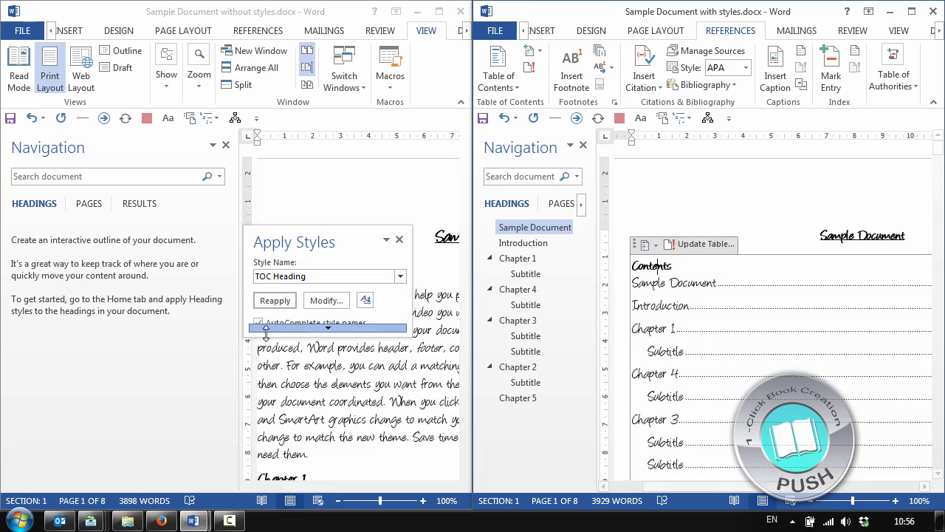
{"action": "left_click", "coordinate": [324, 299]}
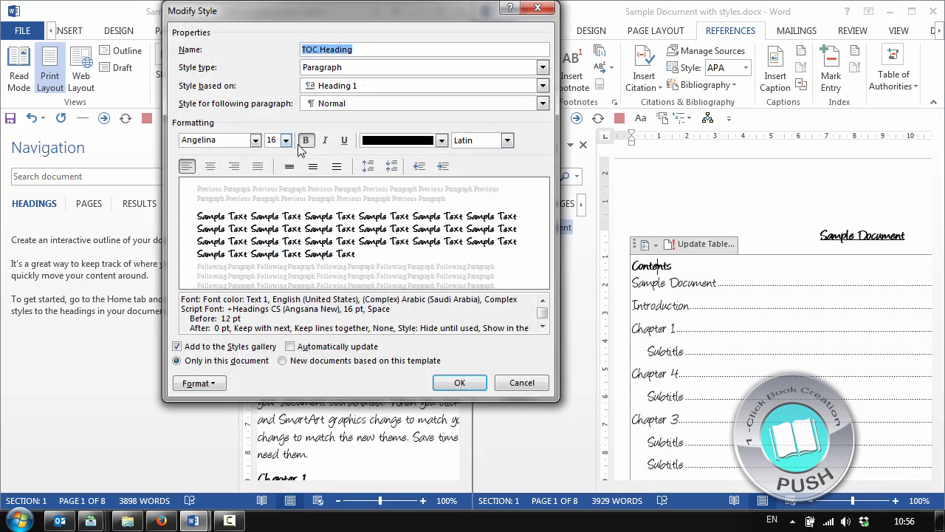
{"action": "left_click", "coordinate": [211, 166]}
{"action": "left_click", "coordinate": [461, 382]}
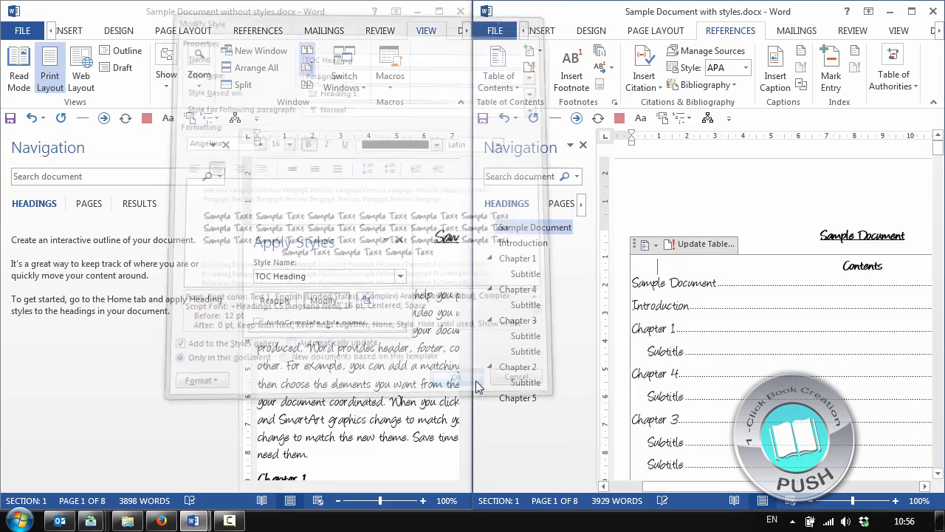
{"action": "left_click", "coordinate": [777, 167]}
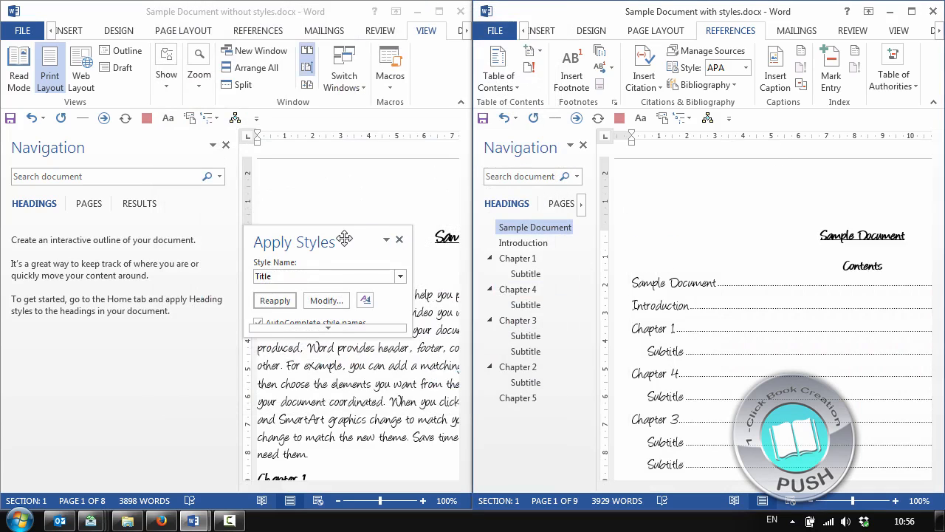
Close the Apply Styles pane and narrow the Navigation pane in the document without styles
{"action": "left_click_drag", "start_coordinate": [397, 244], "coordinate": [604, 143]}
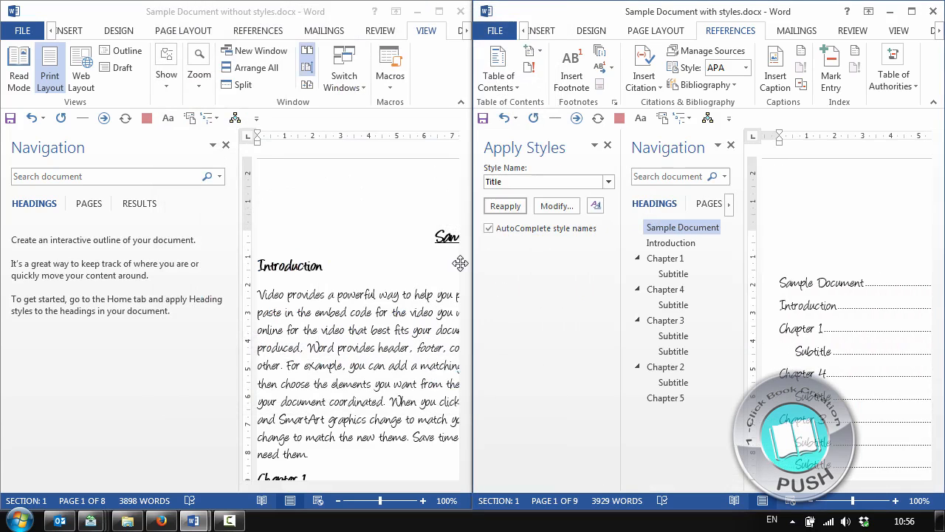
{"action": "left_click", "coordinate": [609, 145]}
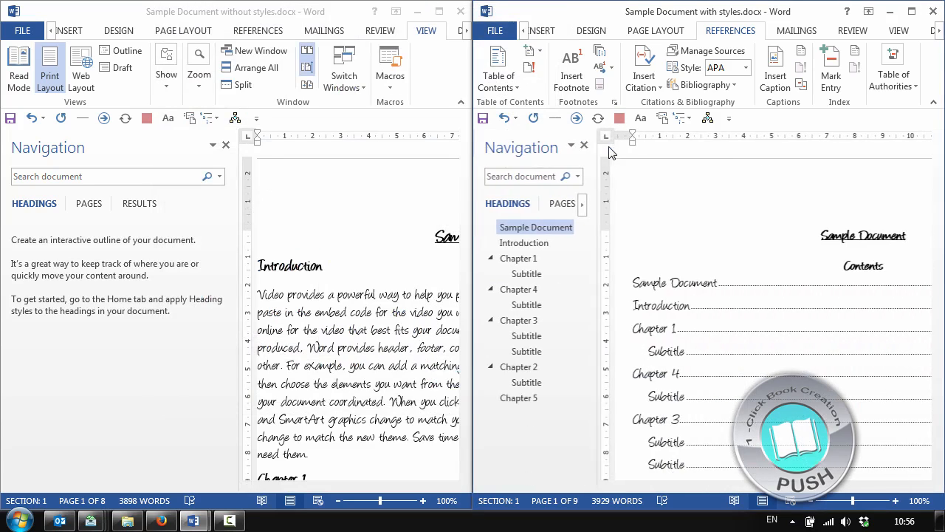
{"action": "left_click", "coordinate": [250, 288]}
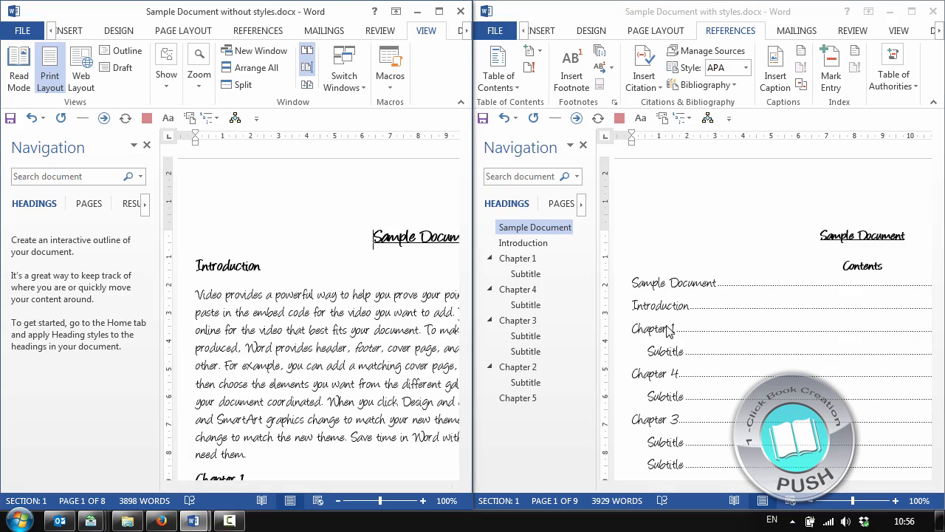
Start a find and replace in the document with styles, clearing the search text and expanding the search options
{"action": "left_click", "coordinate": [700, 281]}
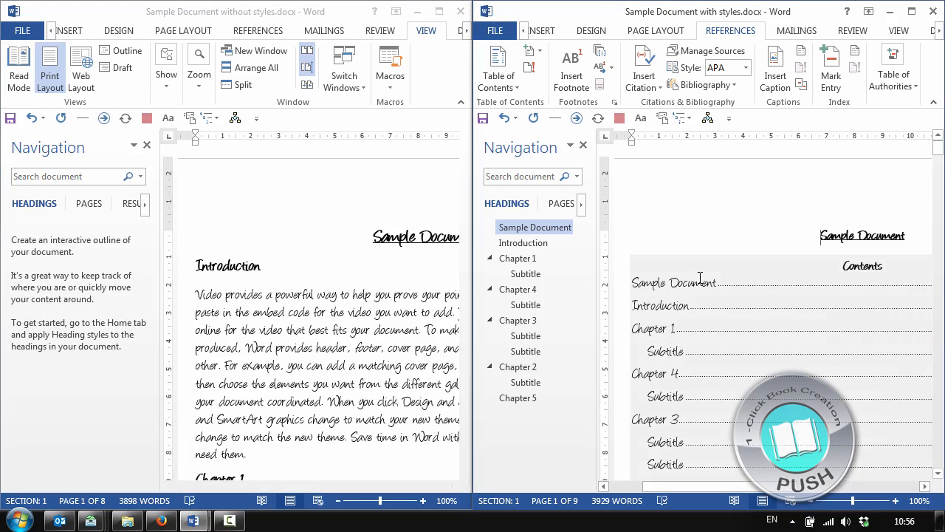
{"action": "key", "text": "ctrl+h"}
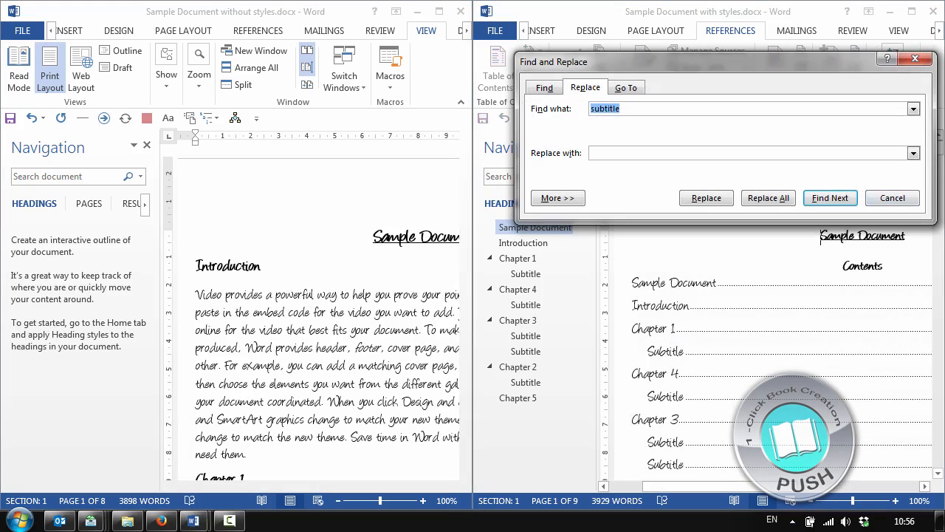
{"action": "left_click_drag", "start_coordinate": [792, 60], "coordinate": [505, 119]}
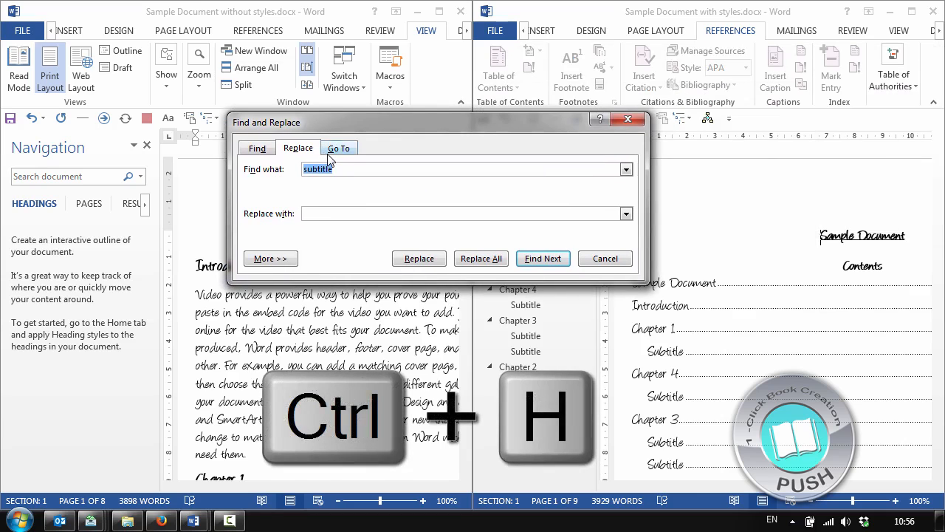
{"action": "key", "text": "BackSpace"}
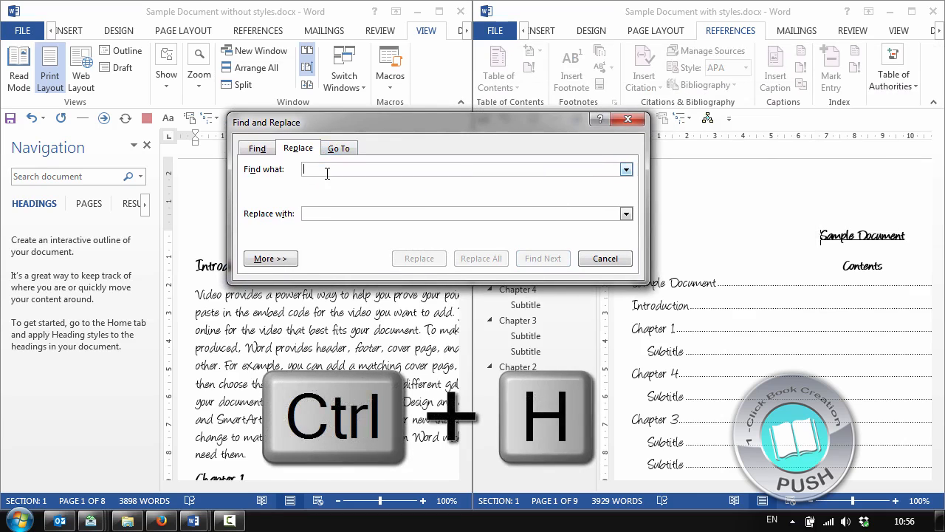
{"action": "left_click", "coordinate": [271, 257]}
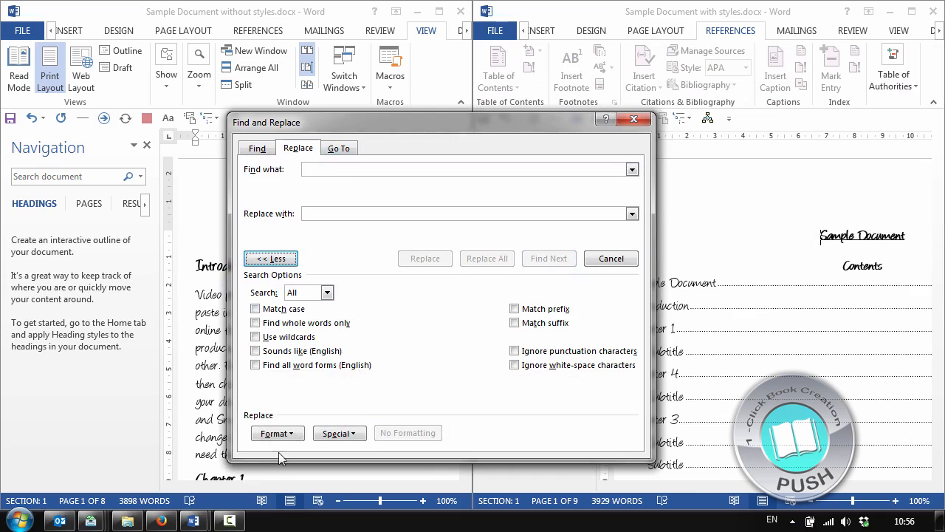
Set the search criterion to the Heading 2 style
{"action": "left_click", "coordinate": [276, 434]}
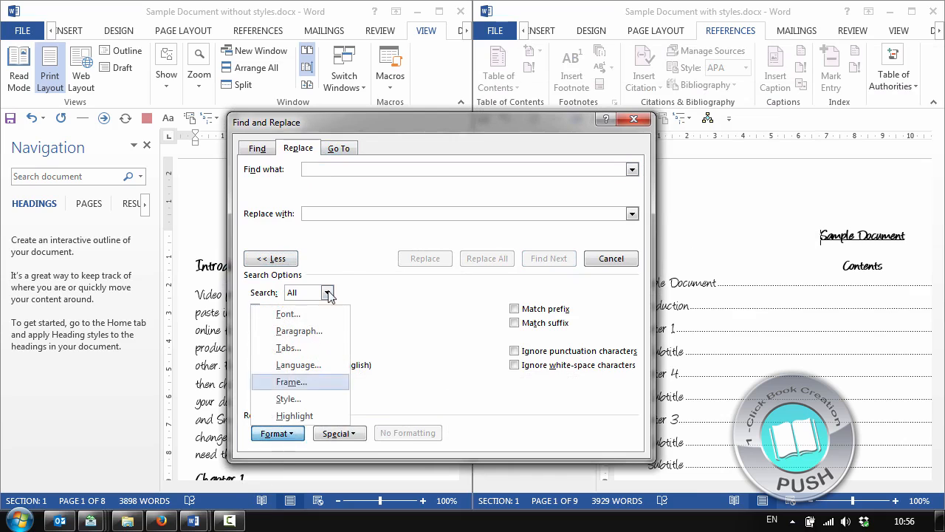
{"action": "left_click", "coordinate": [306, 399]}
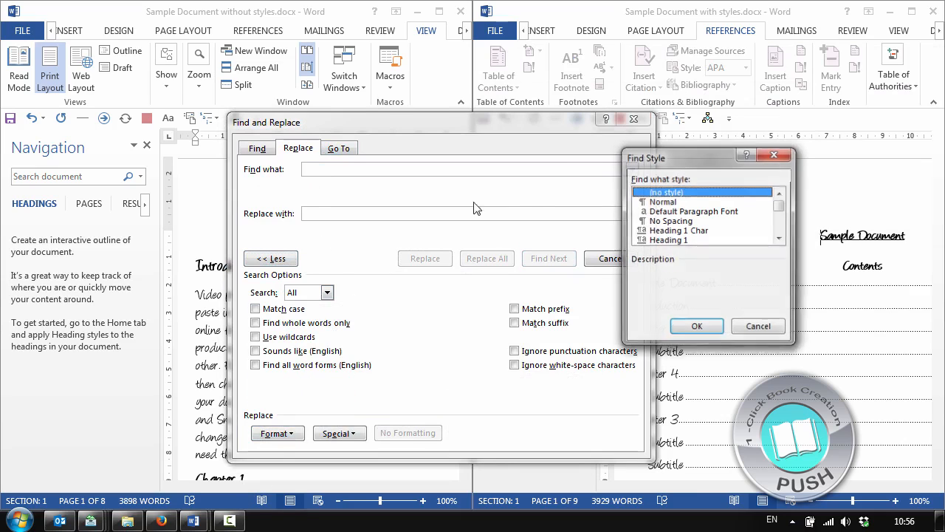
{"action": "left_click", "coordinate": [654, 221]}
{"action": "scroll", "coordinate": [687, 229], "scroll_direction": "down", "scroll_amount": 2}
{"action": "left_click", "coordinate": [668, 201]}
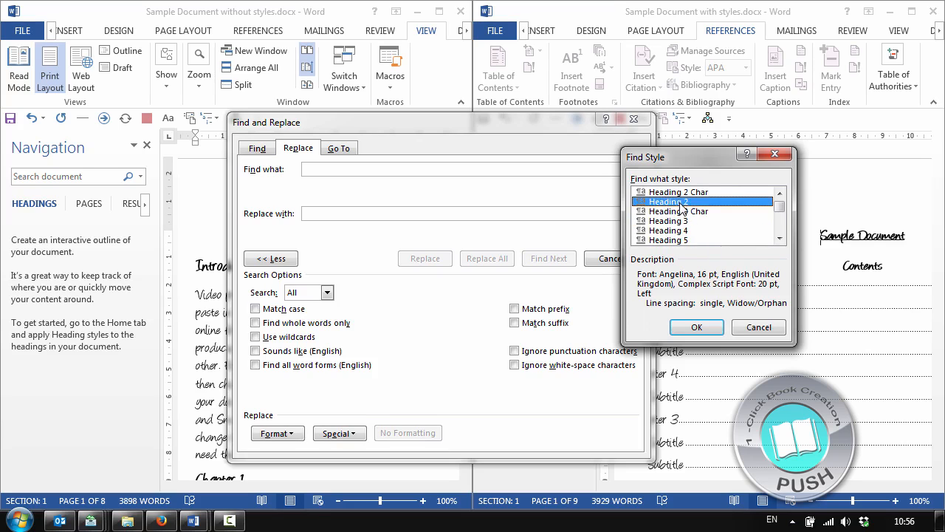
{"action": "left_click", "coordinate": [697, 328]}
Set the replacement text to the special Find What Text code (^&) so the found wording is reused
{"action": "left_click", "coordinate": [309, 212]}
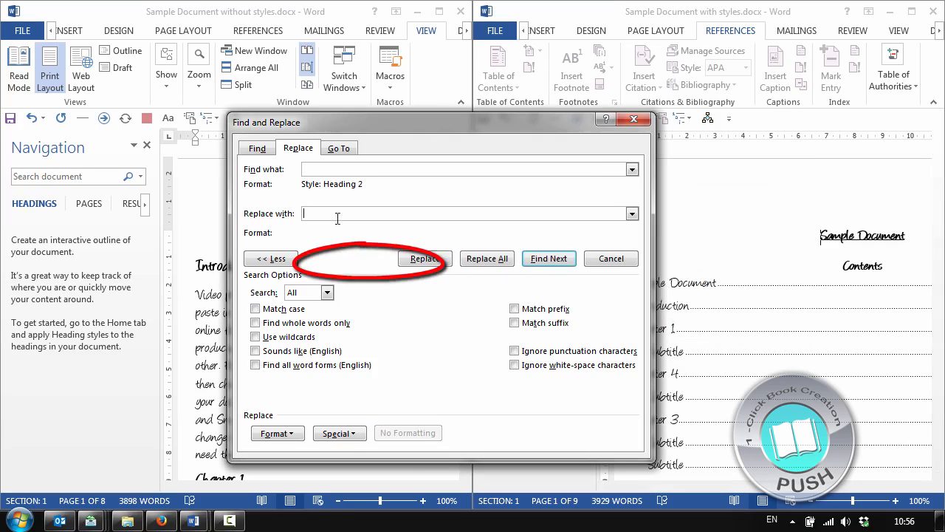
{"action": "left_click", "coordinate": [351, 431]}
{"action": "left_click", "coordinate": [414, 261]}
{"action": "left_click", "coordinate": [336, 435]}
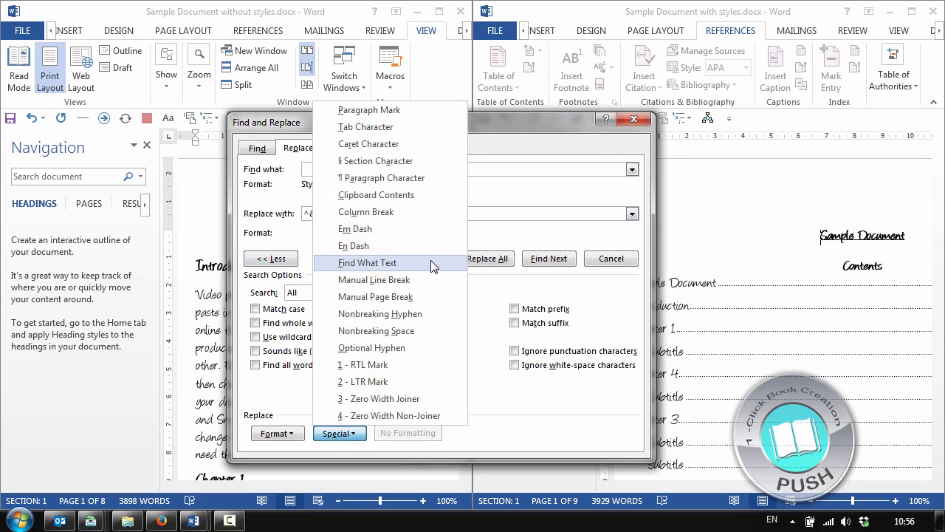
{"action": "left_click", "coordinate": [495, 212]}
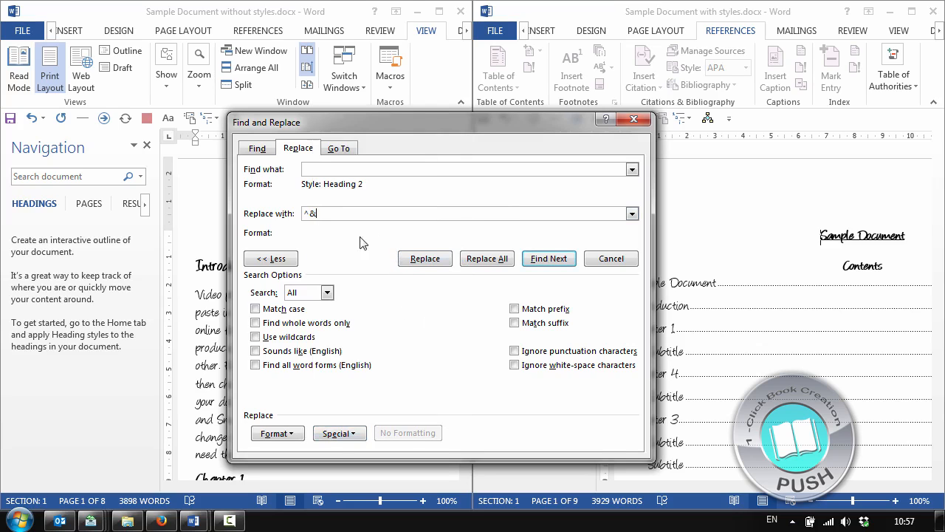
Set the replacement style to Heading 3
{"action": "left_click", "coordinate": [277, 433]}
{"action": "left_click", "coordinate": [275, 397]}
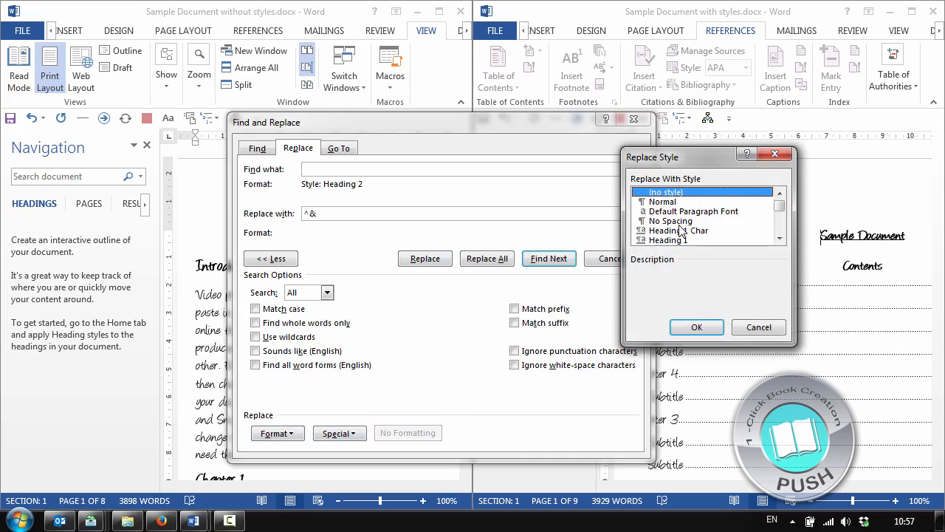
{"action": "scroll", "coordinate": [680, 231], "scroll_direction": "down", "scroll_amount": 3}
{"action": "left_click", "coordinate": [685, 220]}
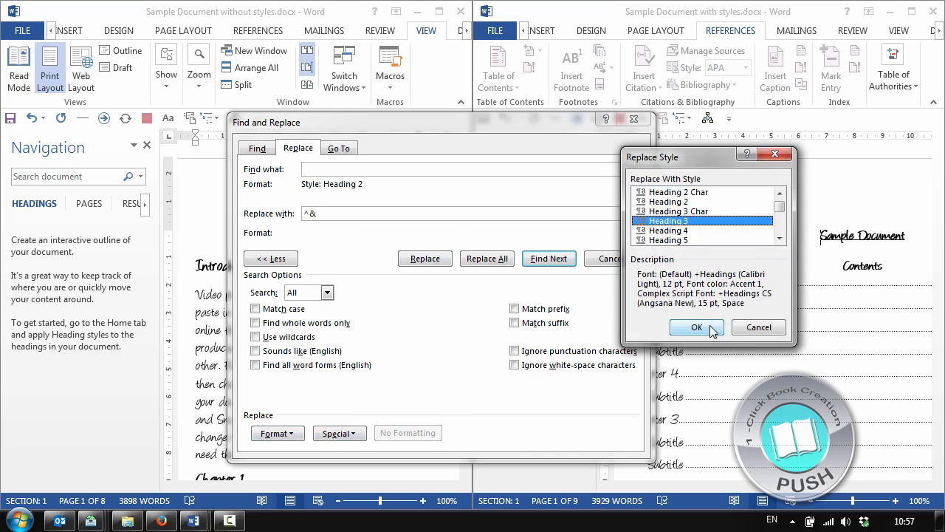
{"action": "left_click", "coordinate": [711, 331]}
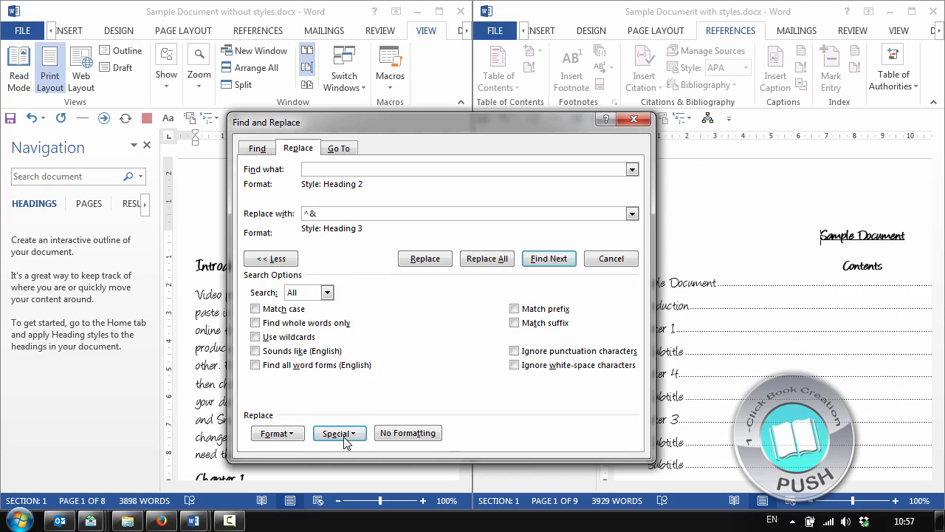
Add a red font color to the replacement formatting
{"action": "left_click", "coordinate": [275, 433]}
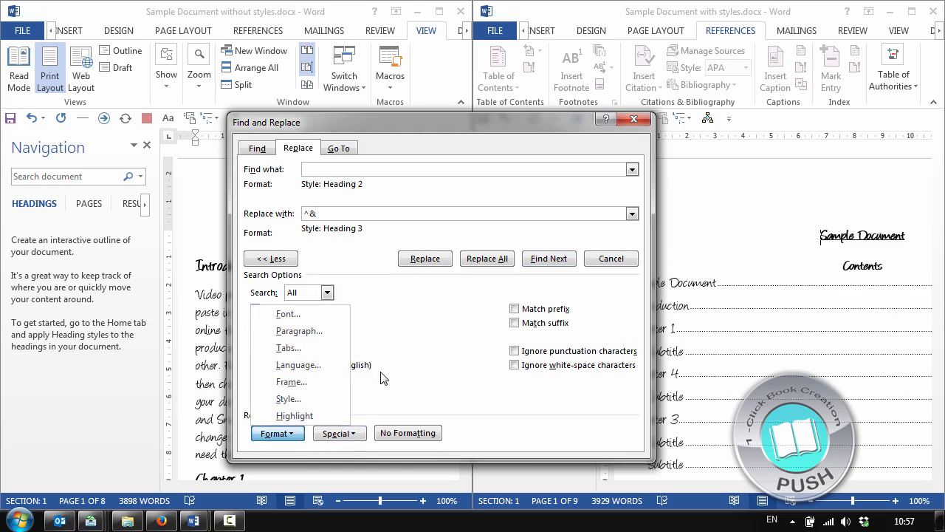
{"action": "left_click", "coordinate": [292, 314]}
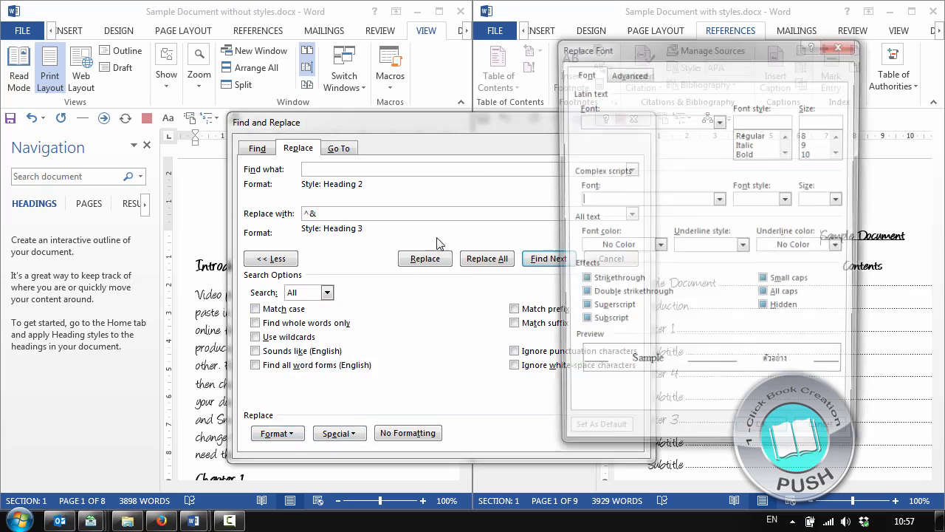
{"action": "left_click", "coordinate": [658, 247]}
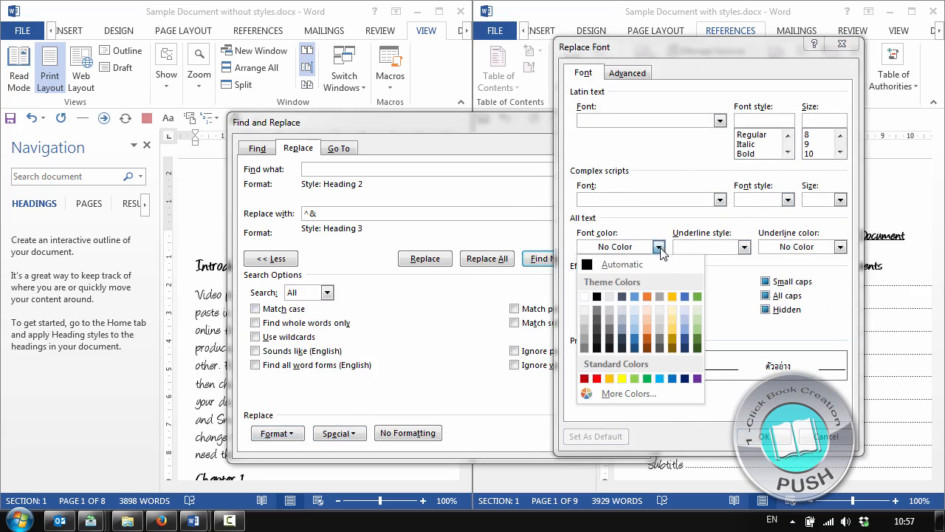
{"action": "left_click", "coordinate": [596, 379]}
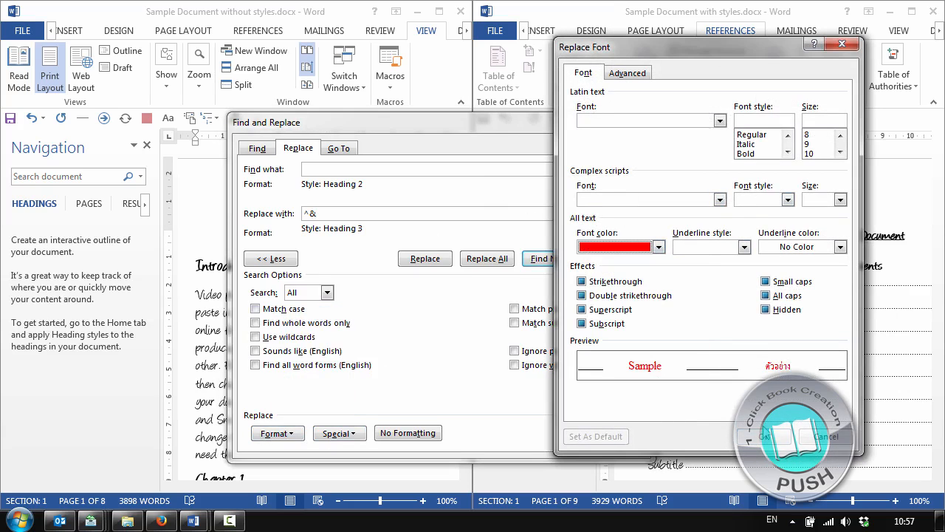
{"action": "left_click", "coordinate": [764, 435]}
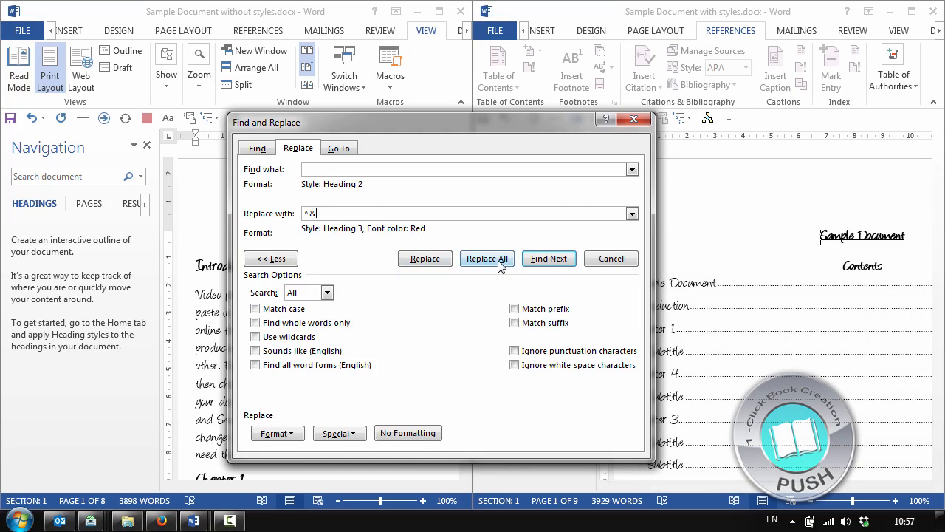
Replace the Heading 2 subtitles one by one with red Heading 3 throughout the document and close Find and Replace
{"action": "left_click", "coordinate": [549, 258]}
{"action": "left_click_drag", "start_coordinate": [516, 127], "coordinate": [367, 146]}
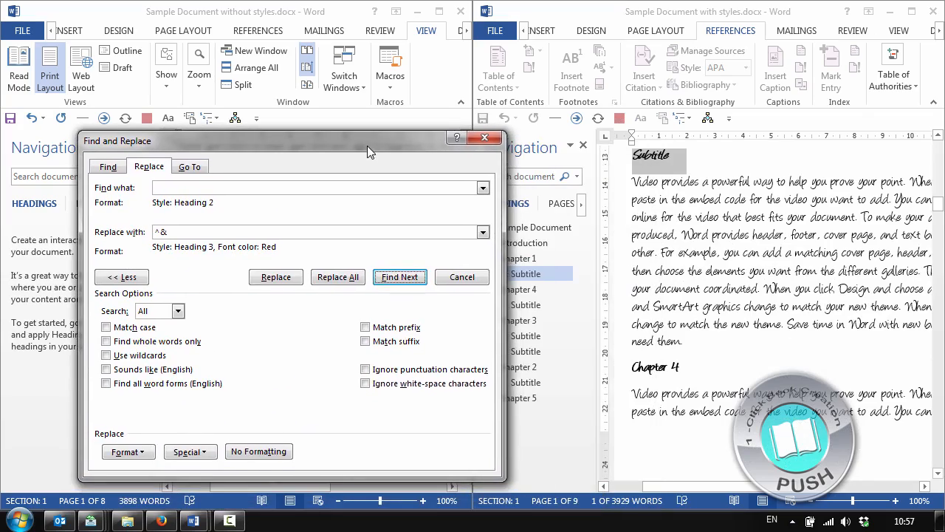
{"action": "left_click", "coordinate": [275, 277]}
{"action": "left_click", "coordinate": [274, 277]}
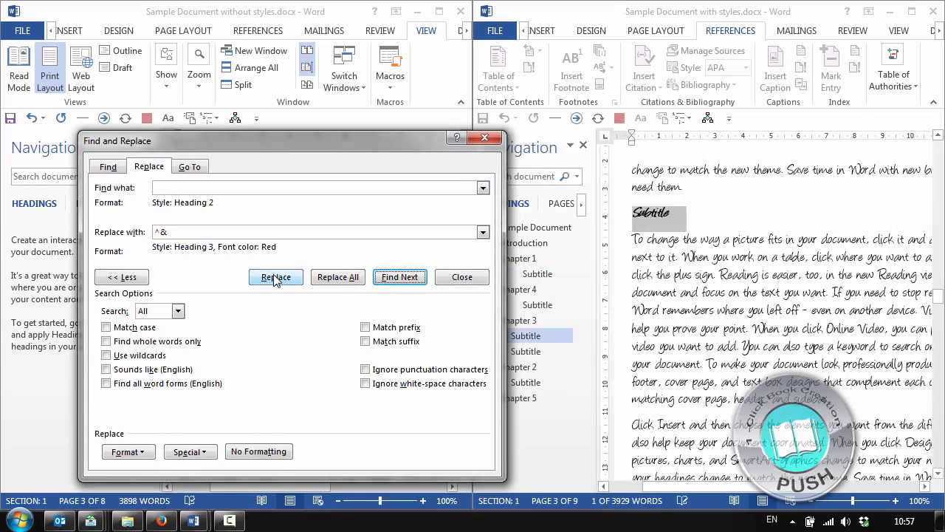
{"action": "left_click", "coordinate": [275, 278]}
{"action": "left_click", "coordinate": [275, 277]}
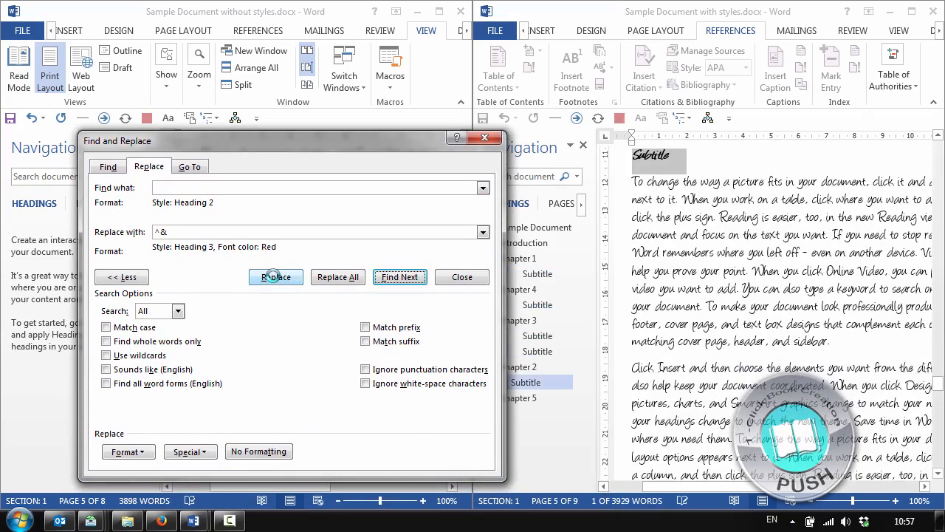
{"action": "left_click", "coordinate": [274, 278]}
{"action": "left_click", "coordinate": [478, 303]}
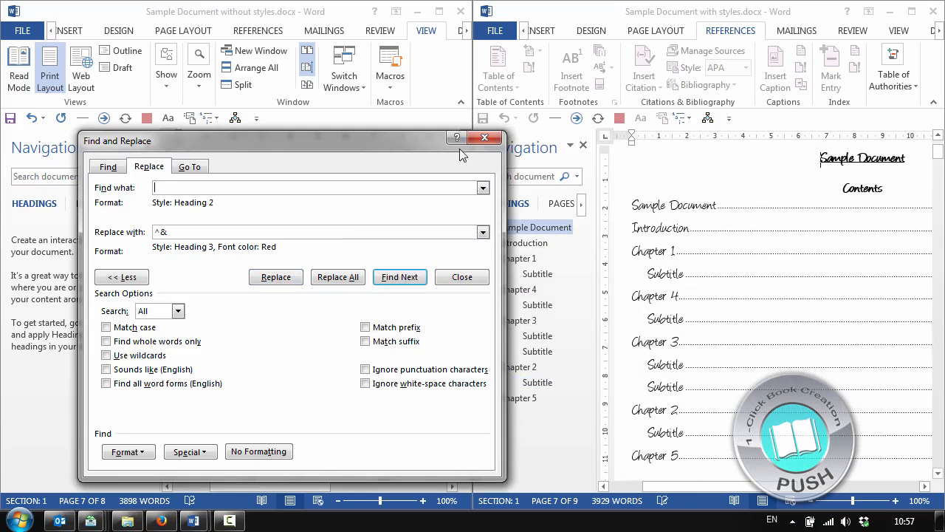
{"action": "left_click", "coordinate": [484, 138]}
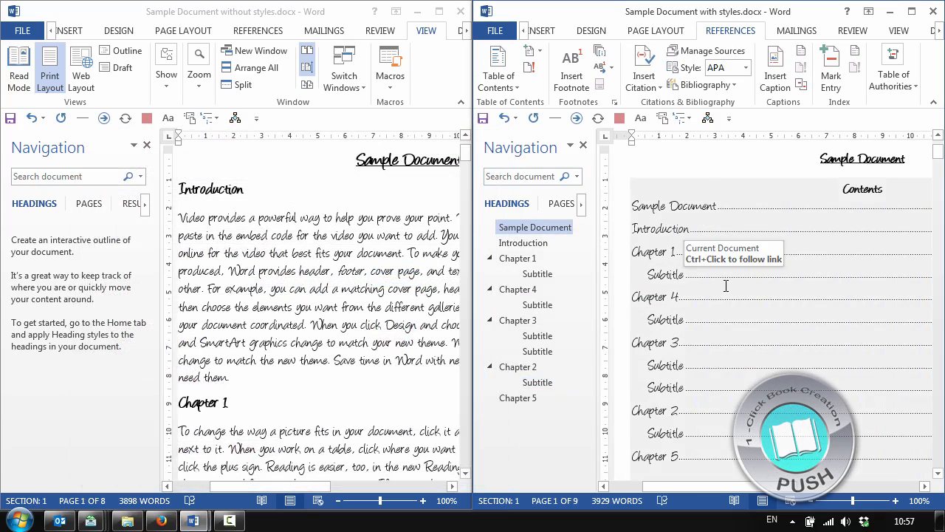
Update the entire table of contents in the document with styles
{"action": "right_click", "coordinate": [725, 277]}
{"action": "left_click", "coordinate": [727, 371]}
{"action": "left_click", "coordinate": [697, 260]}
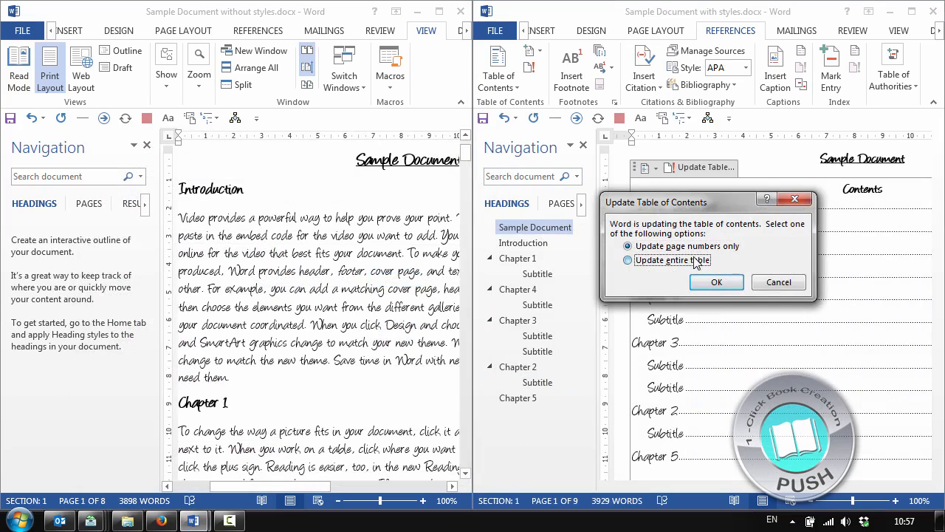
{"action": "left_click", "coordinate": [717, 283]}
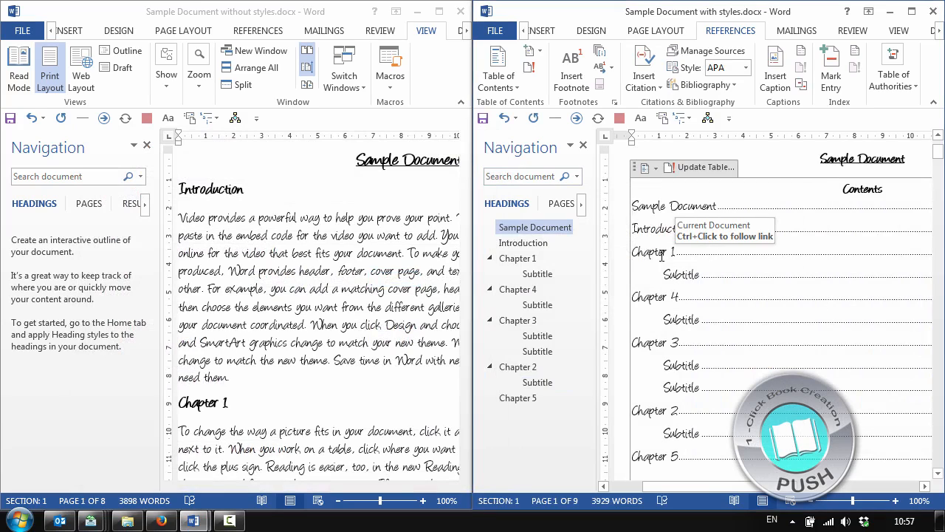
Inspect the Heading 3 style definition of the red subtitle above Chapter 4 using Apply Styles, leaving it unmodified
{"action": "left_click", "coordinate": [692, 276], "text": "ctrl"}
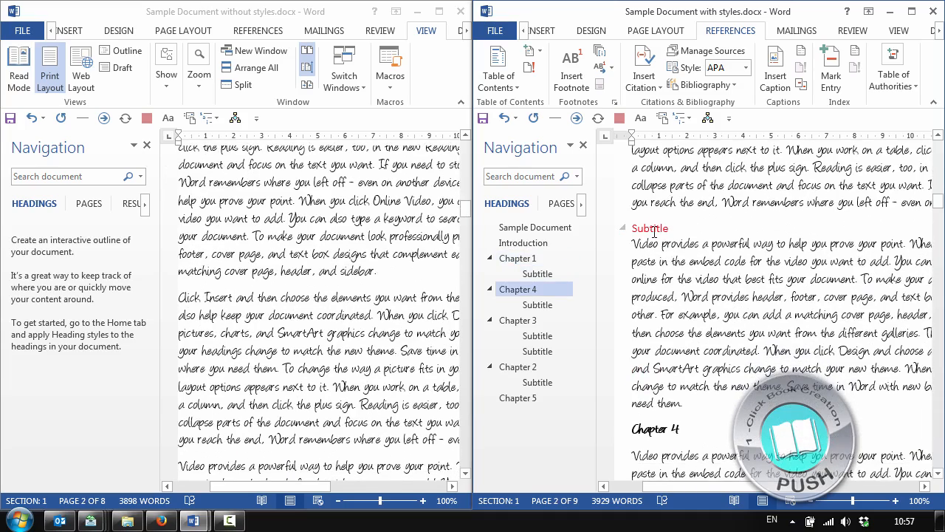
{"action": "key", "text": "ctrl+shift+s"}
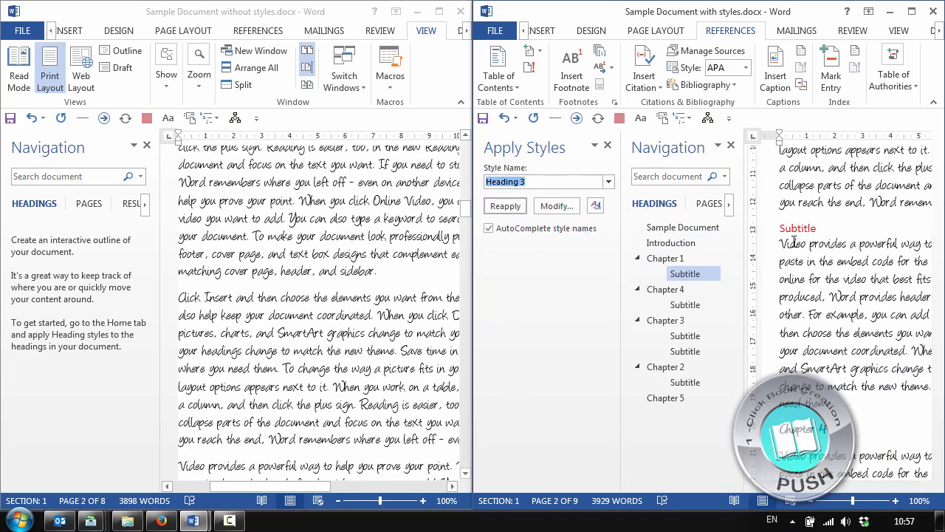
{"action": "left_click_drag", "start_coordinate": [556, 145], "coordinate": [259, 216]}
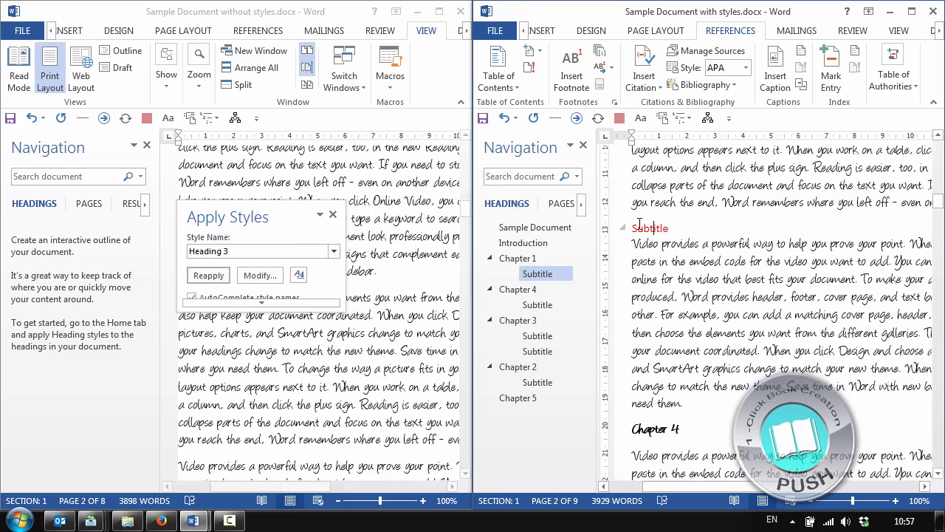
{"action": "left_click", "coordinate": [260, 274]}
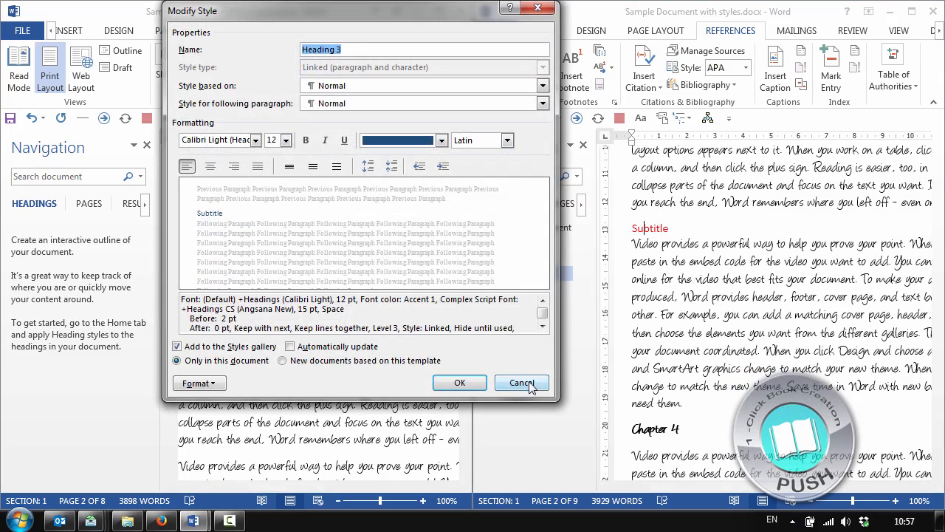
{"action": "left_click", "coordinate": [539, 383]}
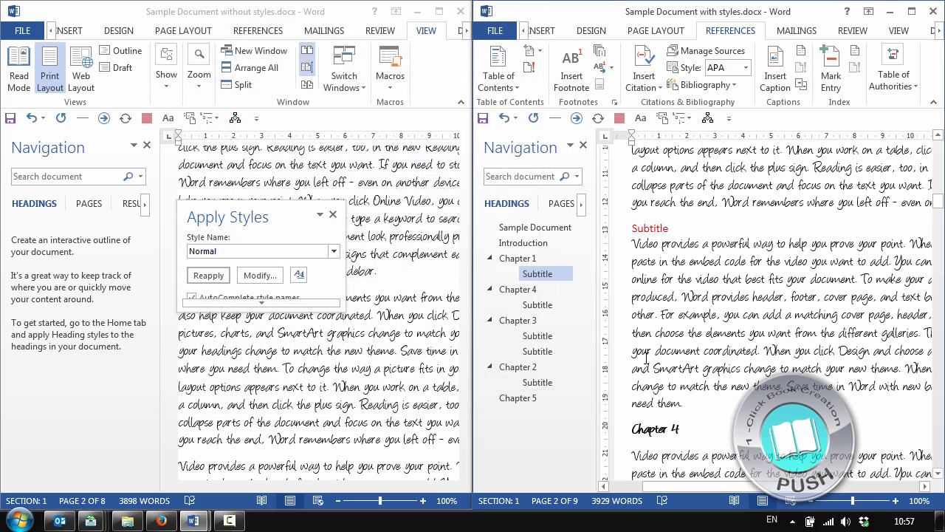
Reopen Find and Replace and change the style being searched for to Heading 3
{"action": "key", "text": "ctrl+h"}
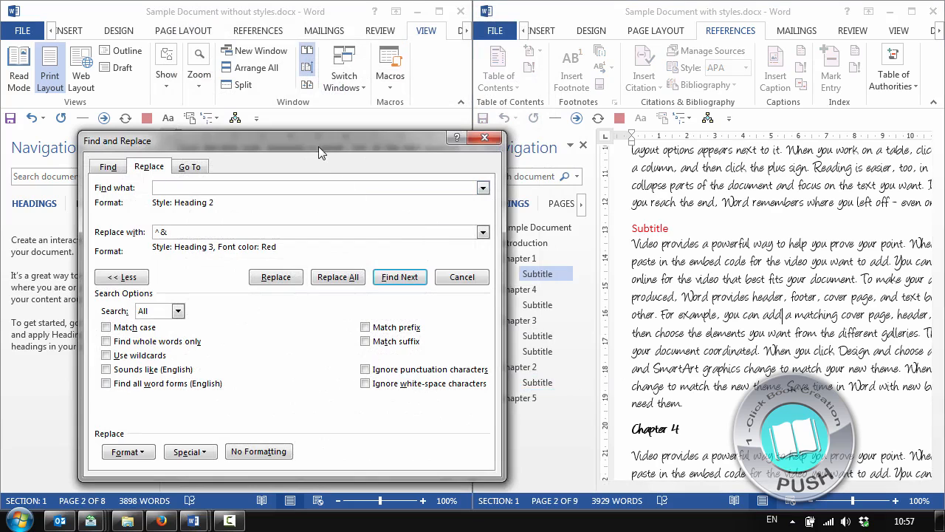
{"action": "left_click_drag", "start_coordinate": [318, 146], "coordinate": [646, 74]}
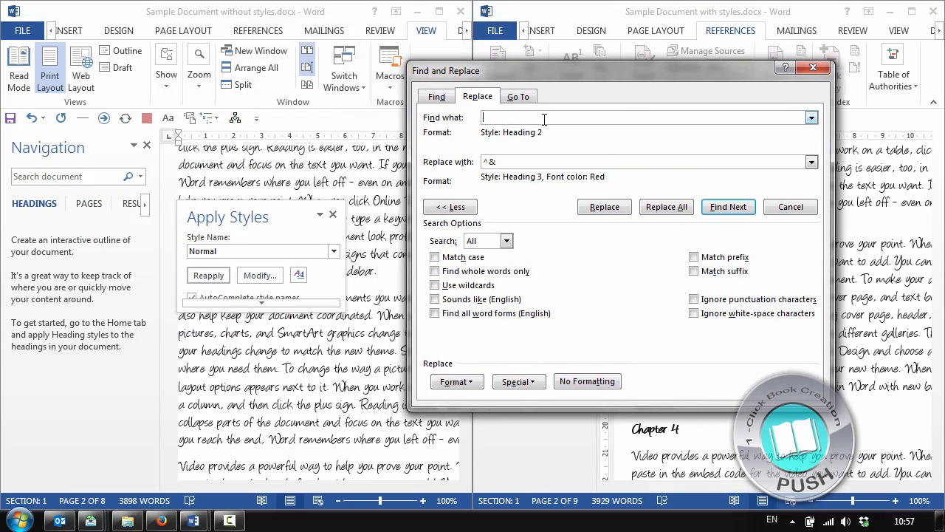
{"action": "left_click", "coordinate": [455, 381]}
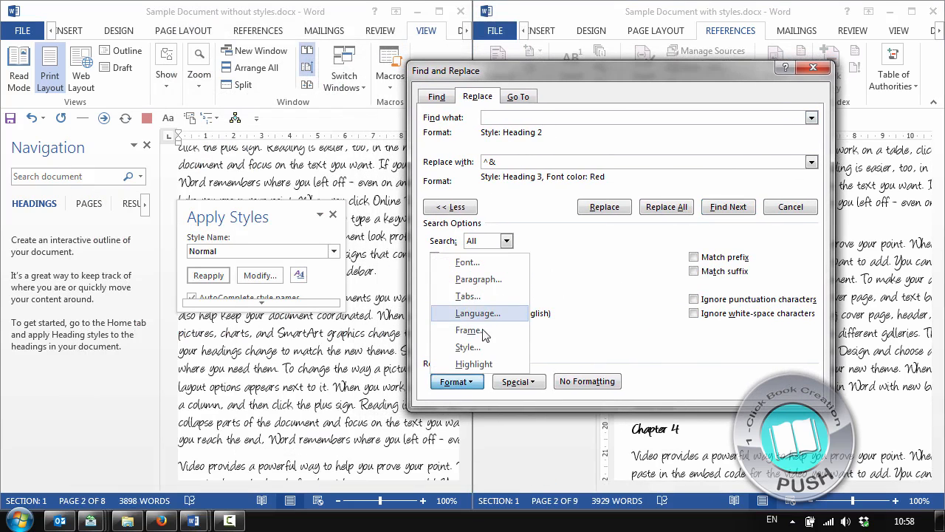
{"action": "left_click", "coordinate": [488, 349]}
{"action": "left_click_drag", "start_coordinate": [556, 213], "coordinate": [587, 245]}
{"action": "left_click", "coordinate": [808, 327]}
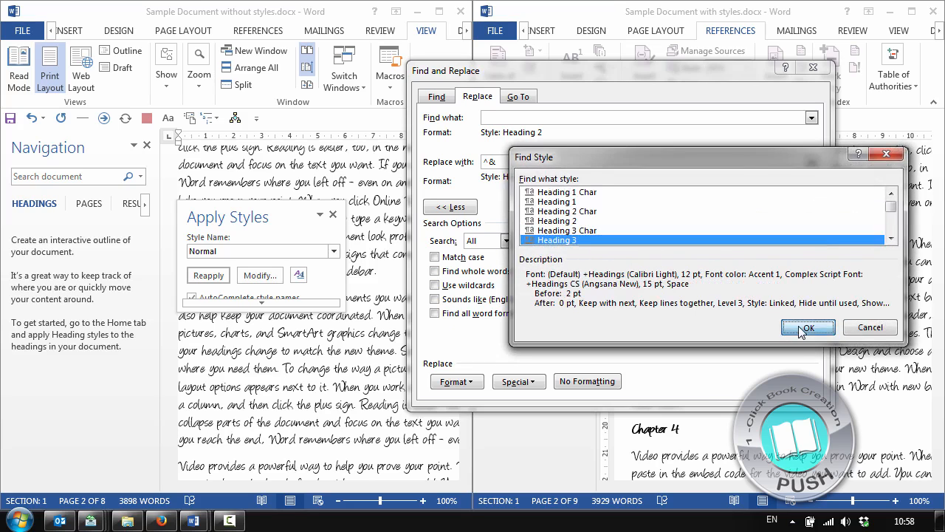
Clear the replacement formatting and set Heading 2 as the only replacement style in Find and Replace
{"action": "left_click", "coordinate": [587, 381]}
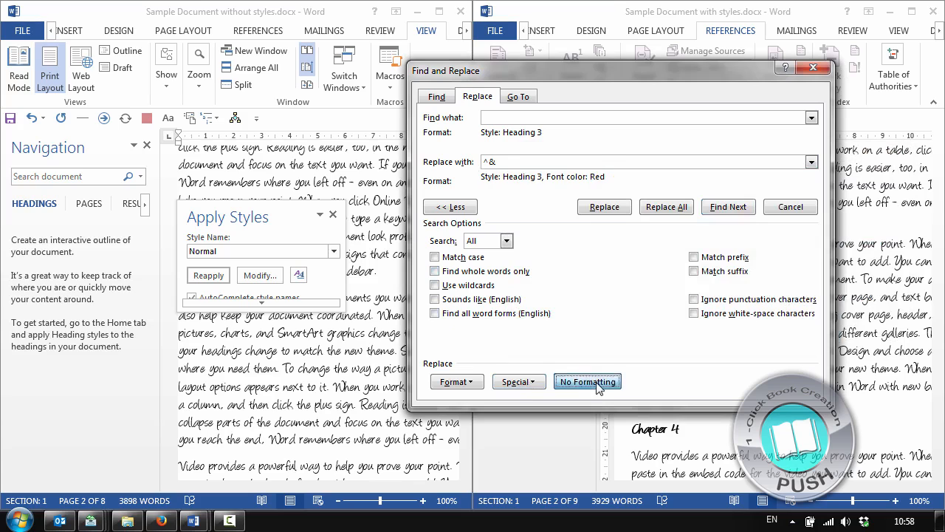
{"action": "left_click", "coordinate": [457, 381]}
{"action": "left_click", "coordinate": [464, 346]}
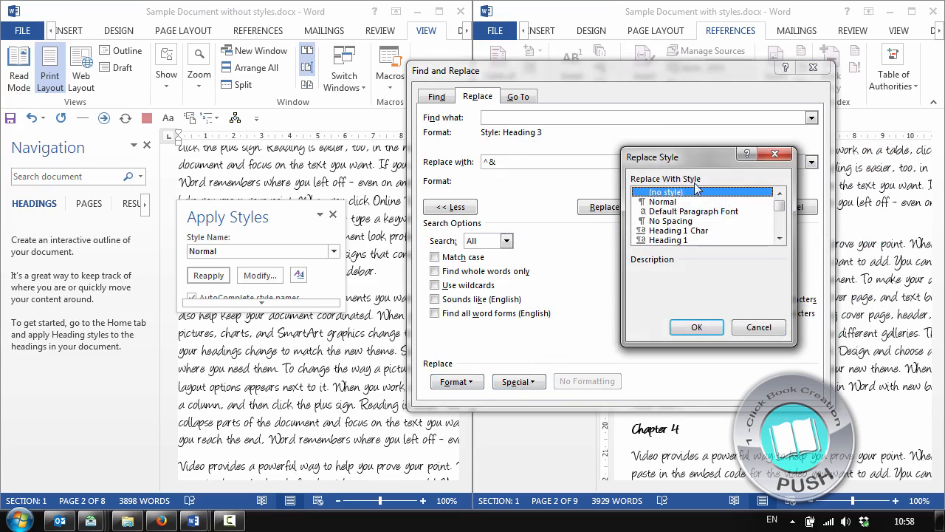
{"action": "left_click_drag", "start_coordinate": [692, 227], "coordinate": [679, 255]}
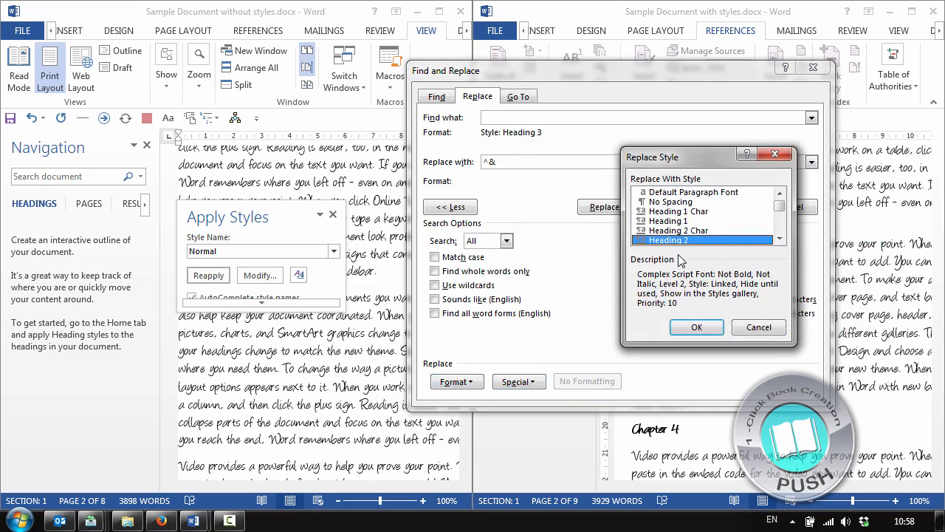
{"action": "left_click", "coordinate": [697, 327]}
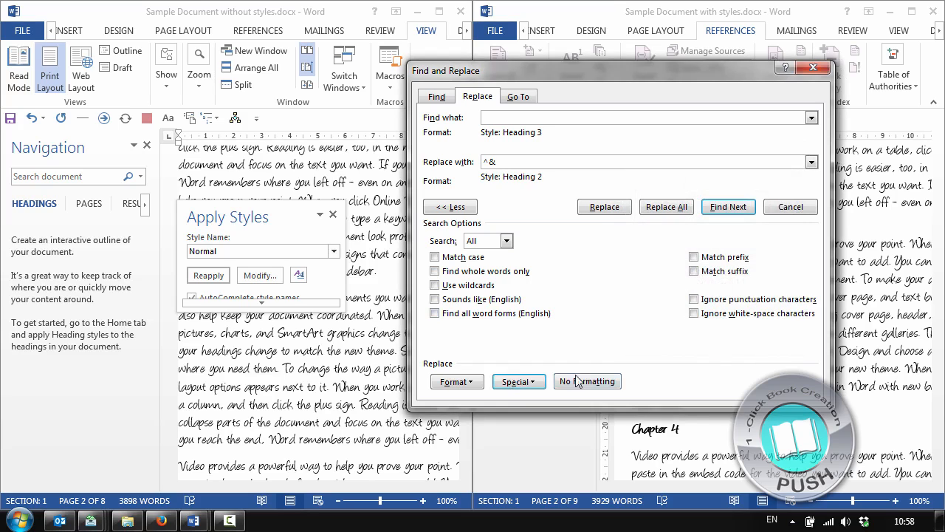
Replace all Heading 3 text with the Heading 2 style and close Find and Replace
{"action": "left_click", "coordinate": [667, 208]}
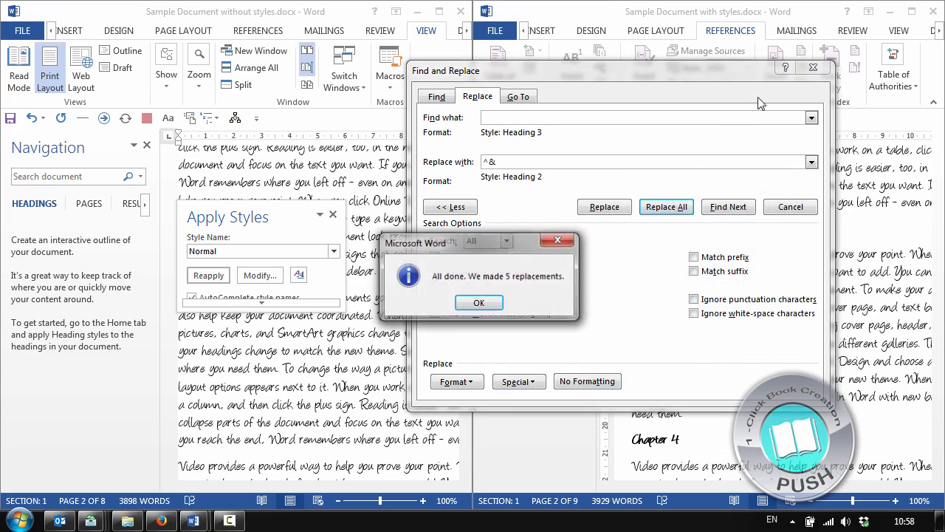
{"action": "left_click", "coordinate": [483, 305]}
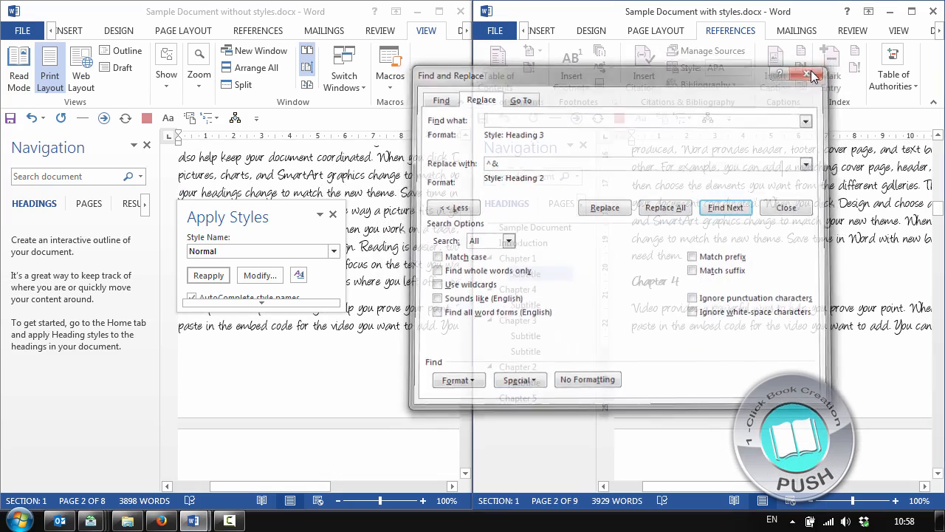
{"action": "left_click", "coordinate": [813, 68]}
Clear all formatting from the red subtitle under Chapter 1 and reapply the Heading 2 style
{"action": "left_click", "coordinate": [525, 274]}
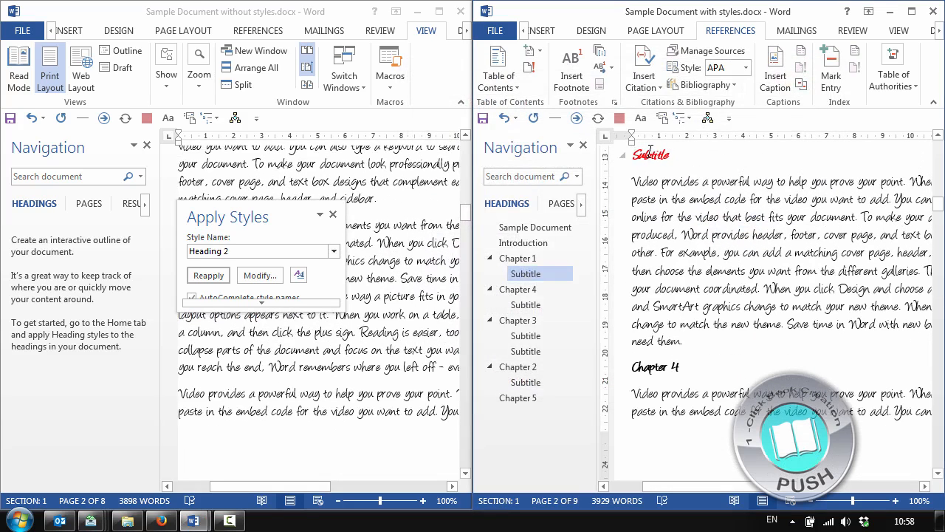
{"action": "double_click", "coordinate": [650, 154]}
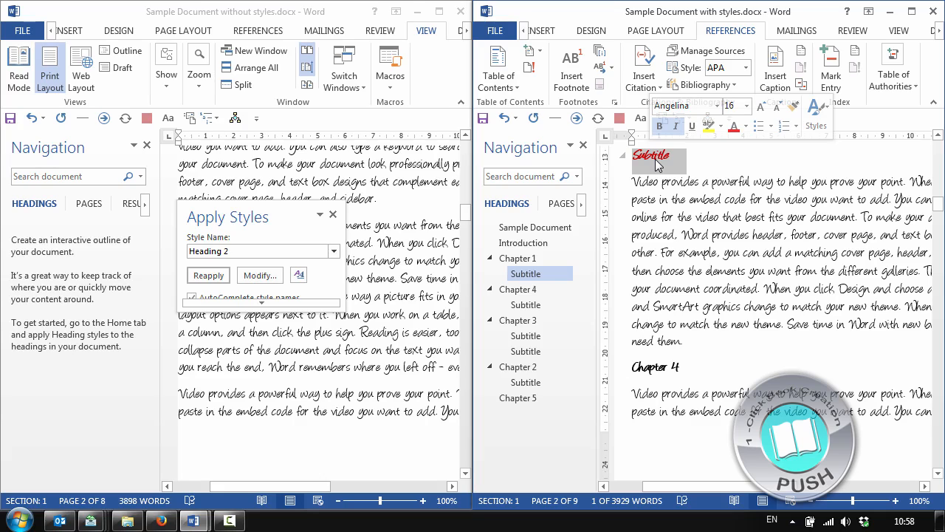
{"action": "left_click", "coordinate": [655, 166]}
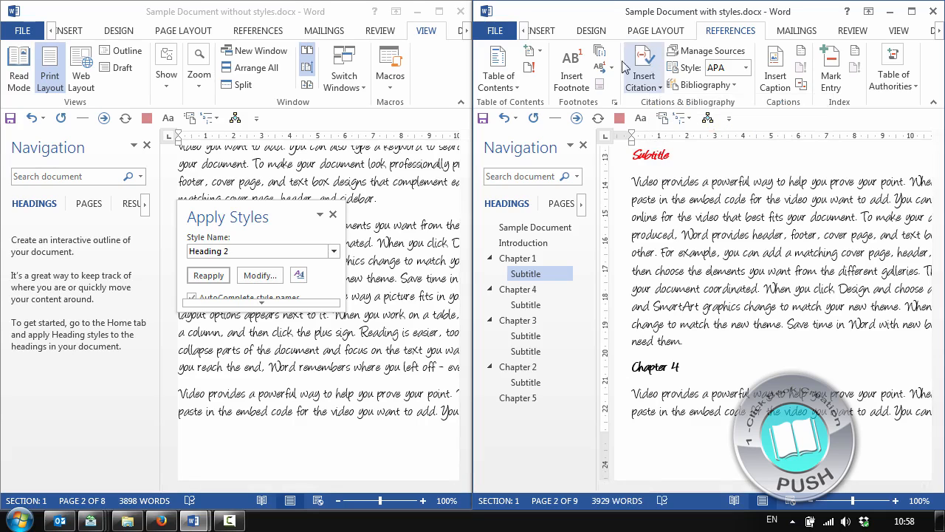
{"action": "double_click", "coordinate": [653, 156]}
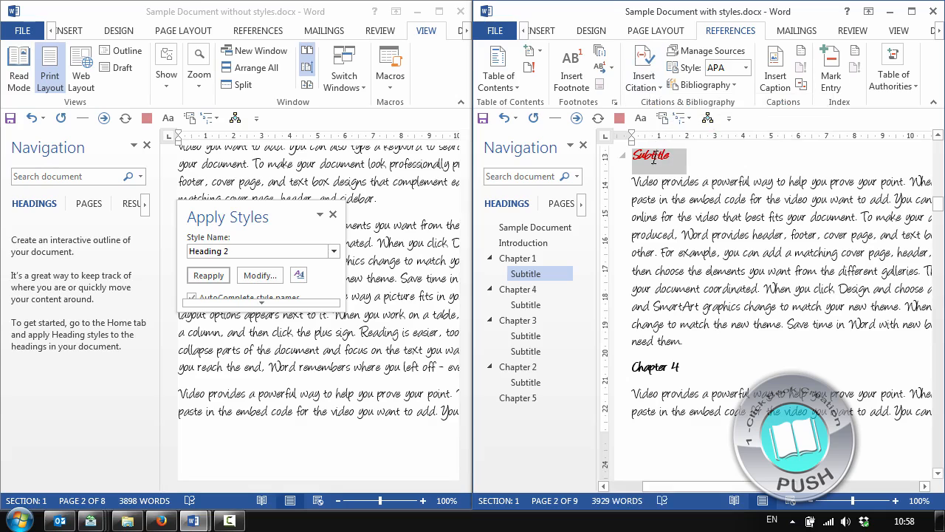
{"action": "left_click", "coordinate": [524, 32]}
{"action": "left_click", "coordinate": [545, 31]}
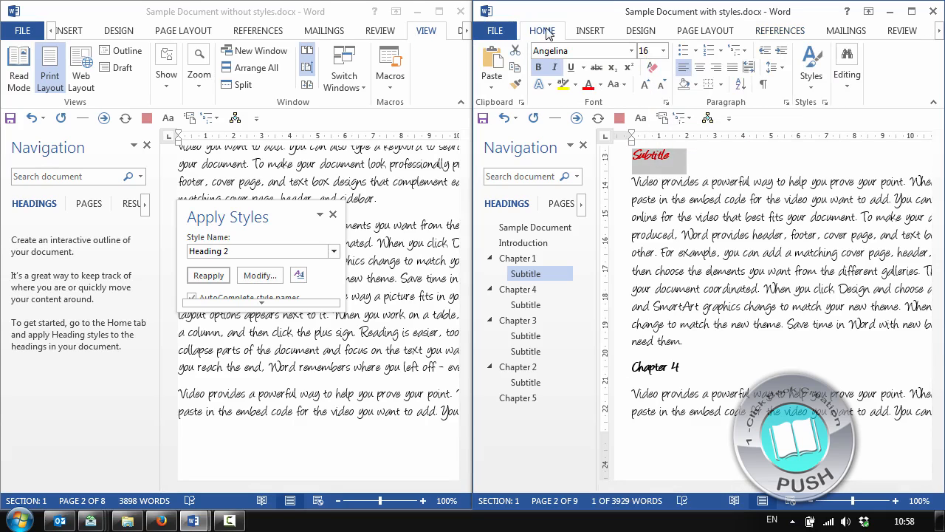
{"action": "left_click", "coordinate": [652, 67]}
{"action": "left_click", "coordinate": [670, 162]}
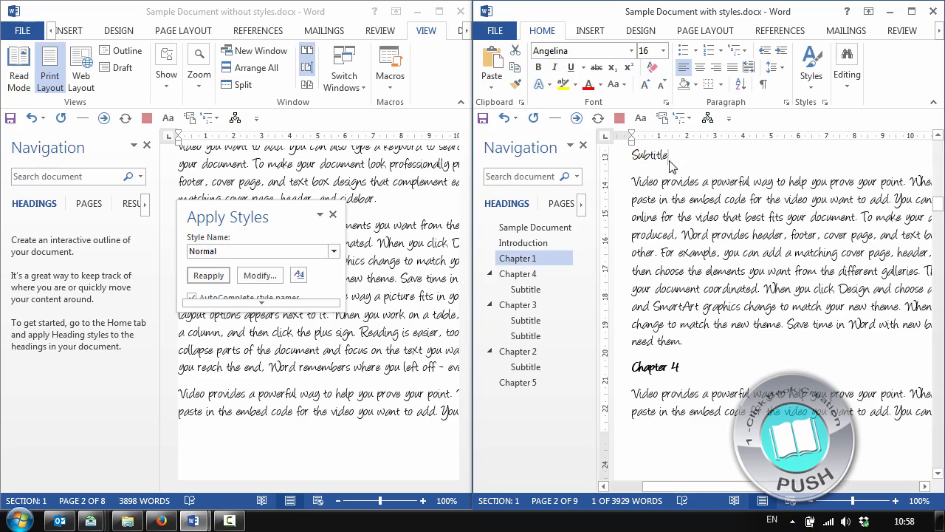
{"action": "key", "text": "ctrl+alt+2"}
{"action": "scroll", "coordinate": [666, 244], "scroll_direction": "up", "scroll_amount": 15}
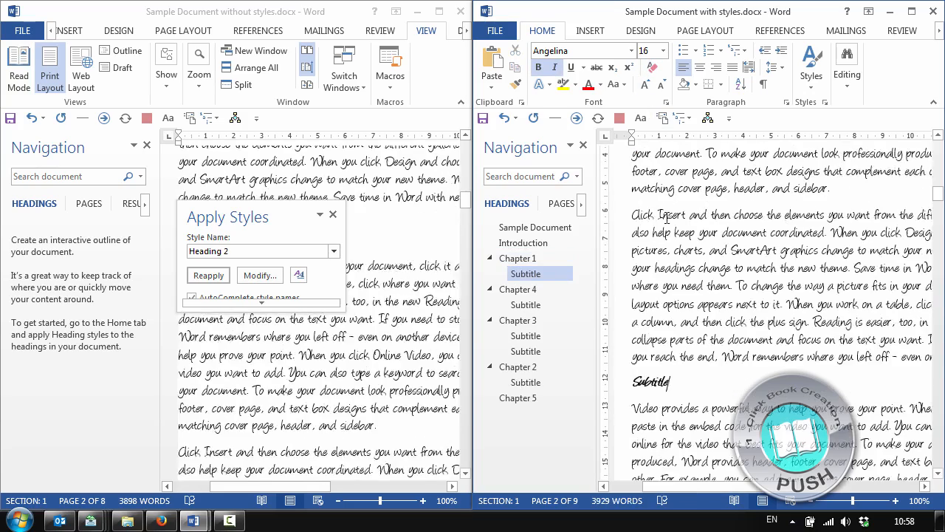
Clear all formatting from the red subtitle under Chapter 4 and reapply the Heading 2 style
{"action": "left_click", "coordinate": [519, 273]}
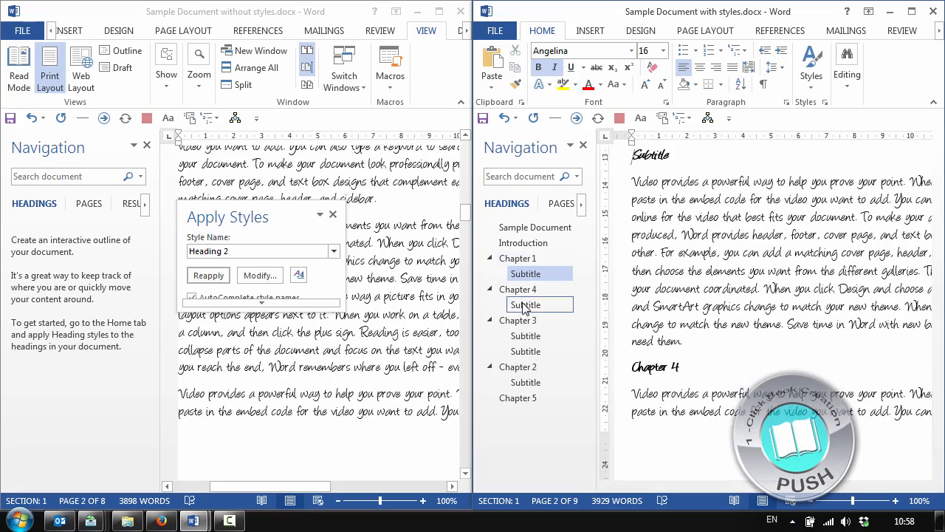
{"action": "left_click", "coordinate": [523, 305]}
{"action": "triple_click", "coordinate": [663, 157]}
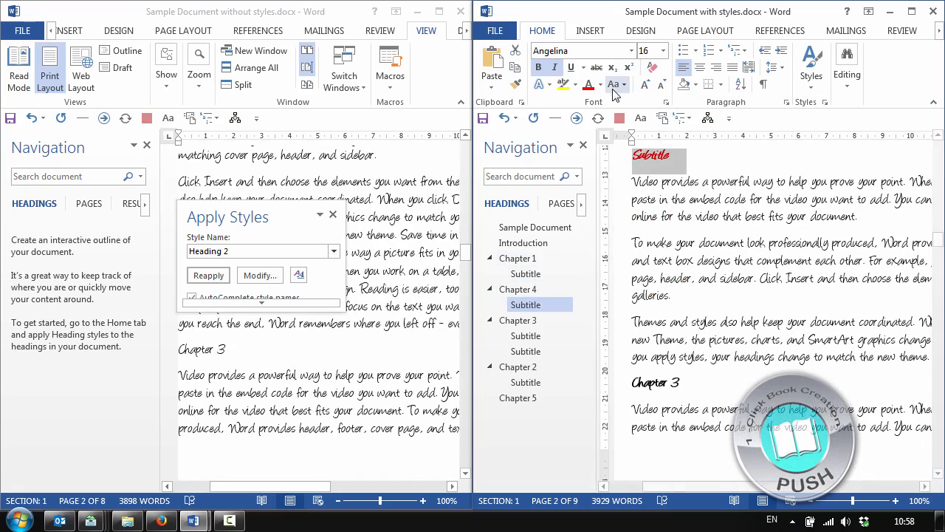
{"action": "left_click", "coordinate": [652, 67]}
{"action": "key", "text": "ctrl+z"}
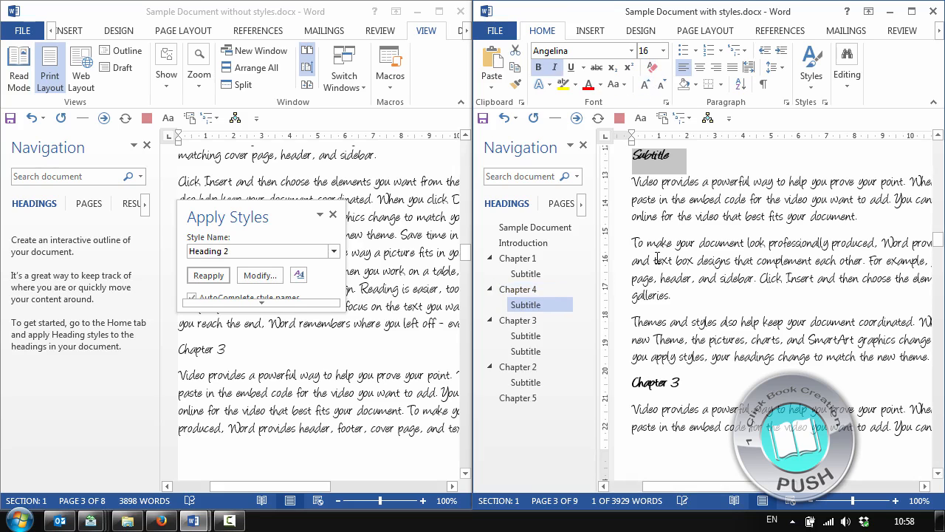
Clear all formatting from the first red subtitle under Chapter 3 and reapply the Heading 2 style
{"action": "left_click", "coordinate": [526, 336]}
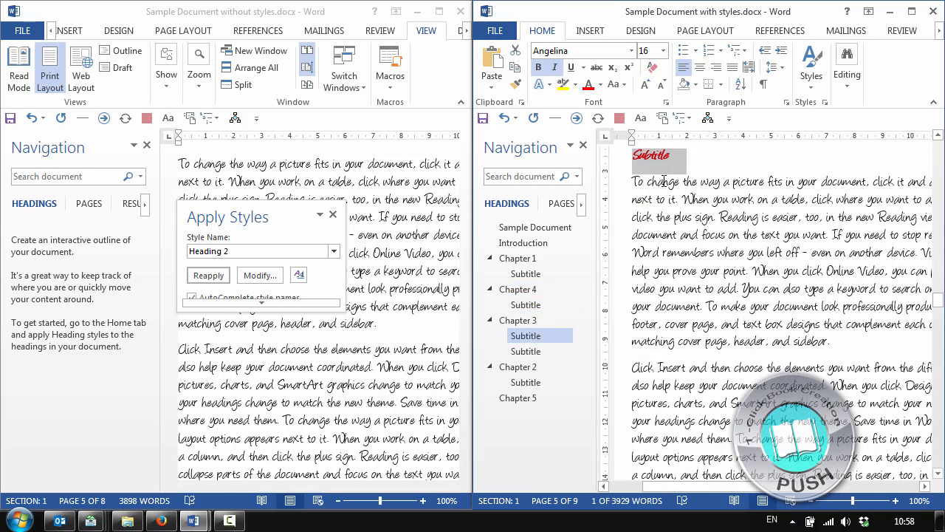
{"action": "left_click", "coordinate": [652, 67]}
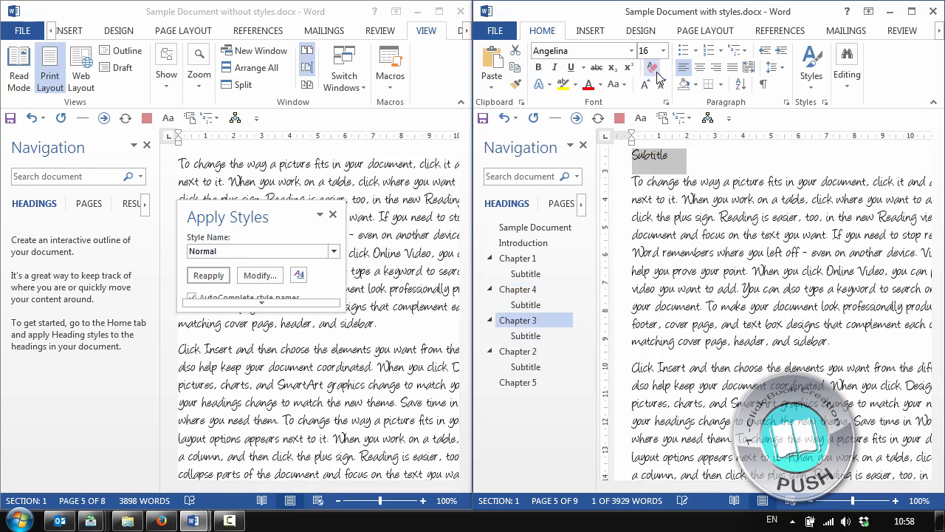
{"action": "key", "text": "ctrl+z"}
{"action": "left_click", "coordinate": [696, 182]}
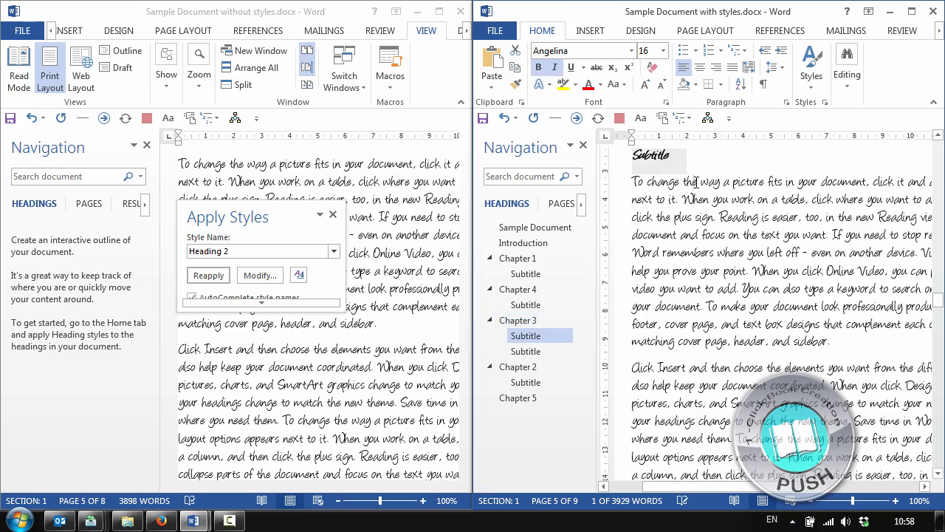
Clear all formatting from the second red subtitle under Chapter 3 and reapply the Heading 2 style
{"action": "left_click", "coordinate": [538, 351]}
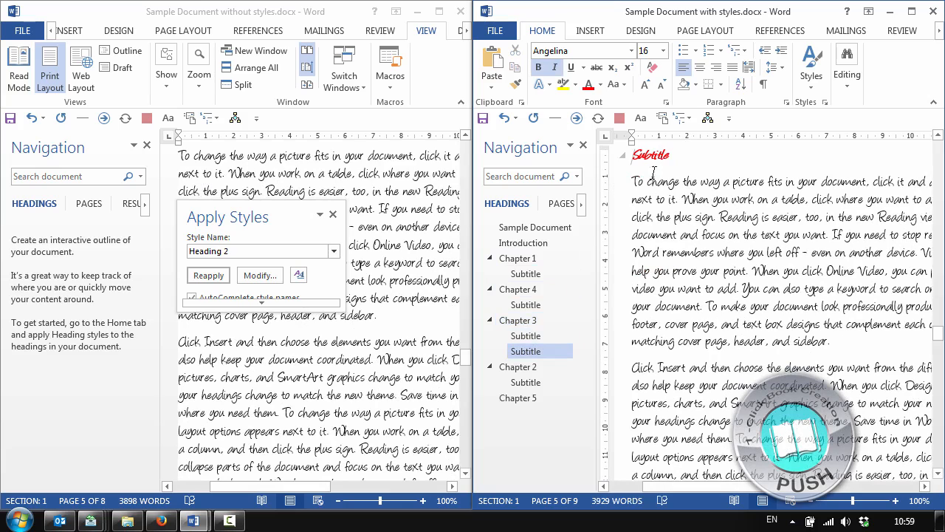
{"action": "double_click", "coordinate": [655, 156]}
{"action": "left_click", "coordinate": [652, 67]}
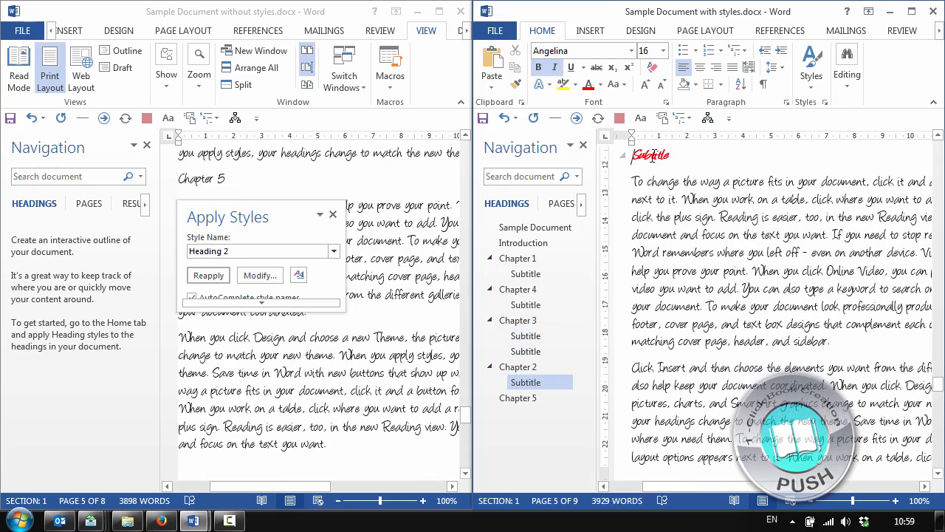
Clear all formatting from the red subtitle under Chapter 2 and reapply the Heading 2 style
{"action": "triple_click", "coordinate": [653, 157]}
{"action": "left_click", "coordinate": [651, 68]}
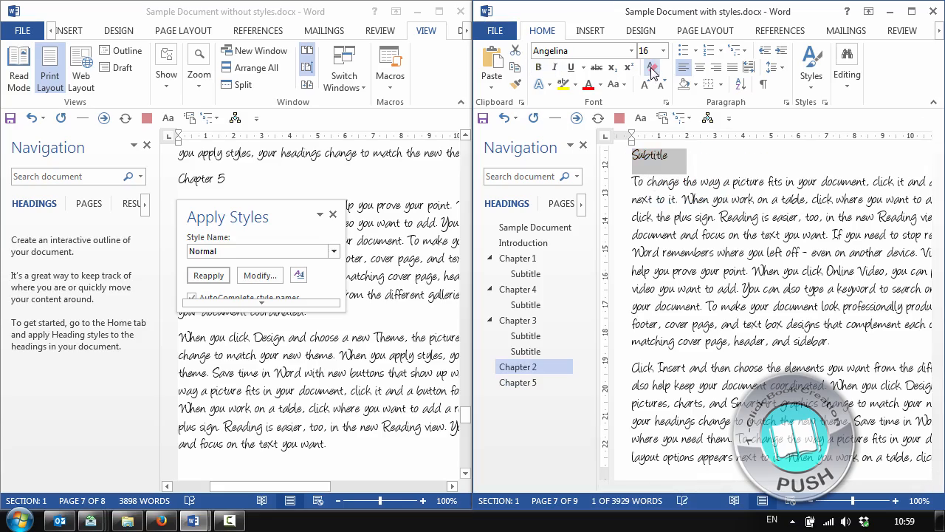
{"action": "key", "text": "ctrl+alt+2"}
{"action": "left_click", "coordinate": [675, 316]}
Return to the Sample Document title and update the entire table of contents
{"action": "scroll", "coordinate": [675, 316], "scroll_direction": "up", "scroll_amount": 15}
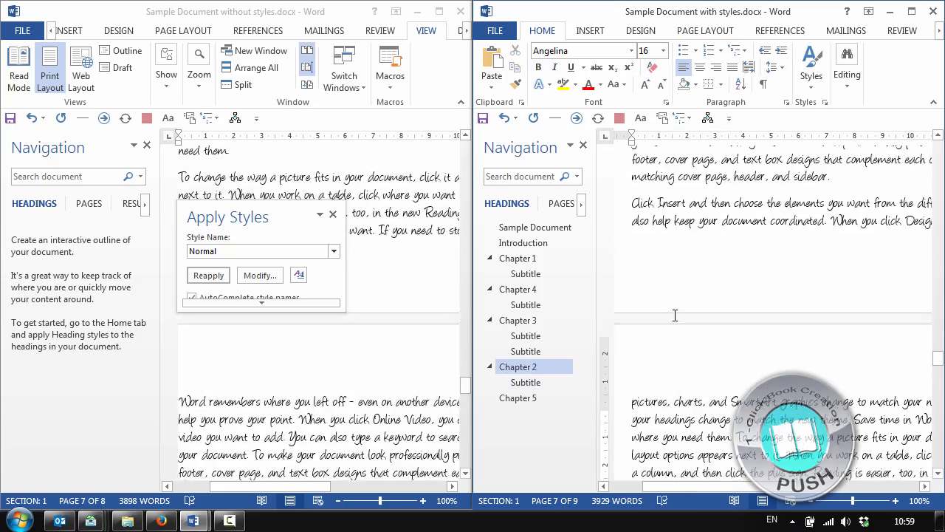
{"action": "left_click", "coordinate": [547, 226]}
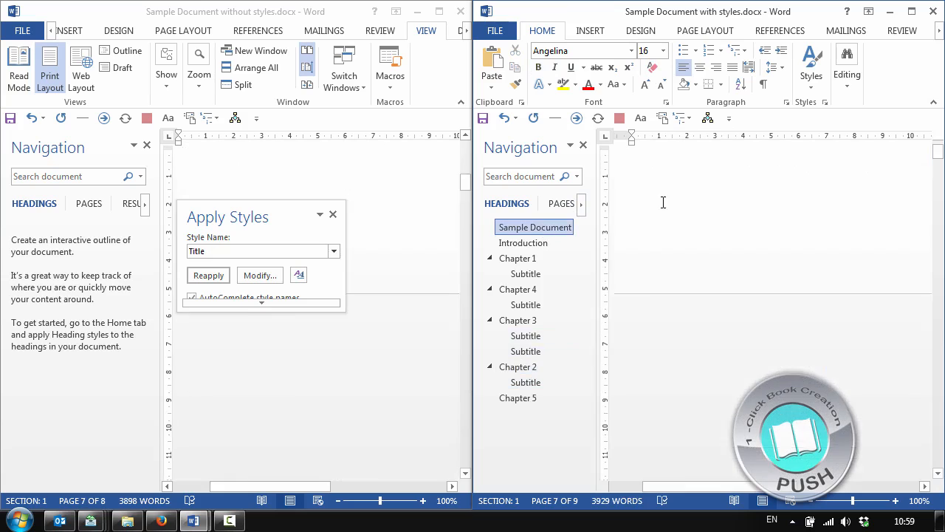
{"action": "right_click", "coordinate": [717, 211]}
{"action": "left_click", "coordinate": [771, 300]}
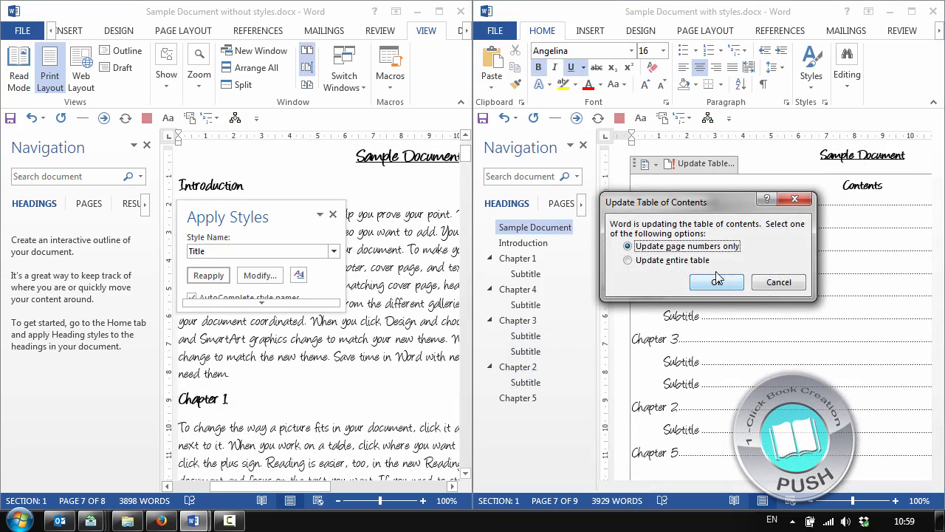
{"action": "left_click", "coordinate": [701, 260]}
{"action": "left_click", "coordinate": [717, 282]}
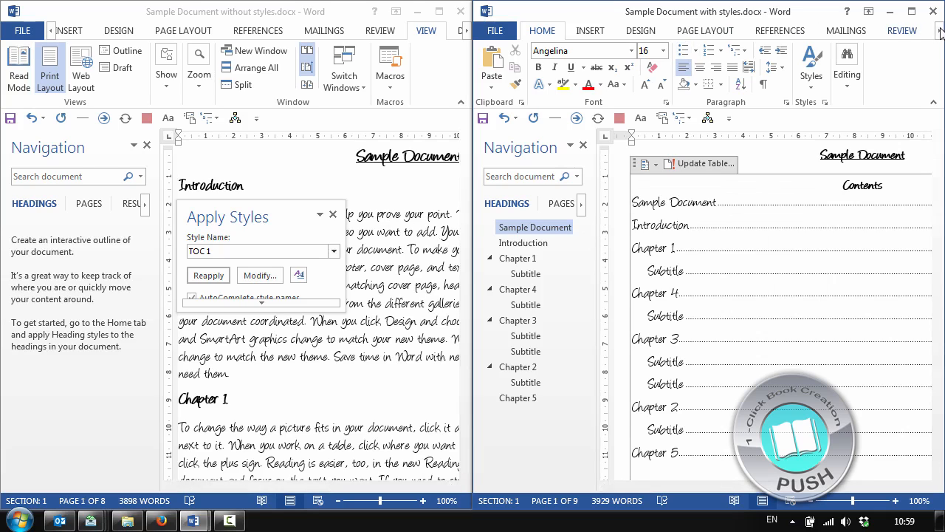
Modify the Heading 1 style of the Chapter 1 heading to remove its bold formatting
{"action": "left_click", "coordinate": [940, 32]}
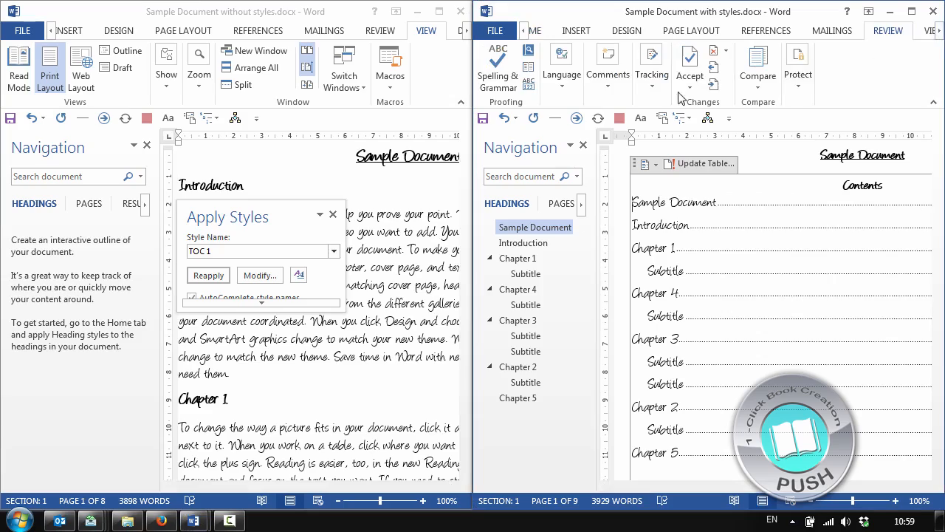
{"action": "scroll", "coordinate": [818, 214], "scroll_direction": "down", "scroll_amount": 10}
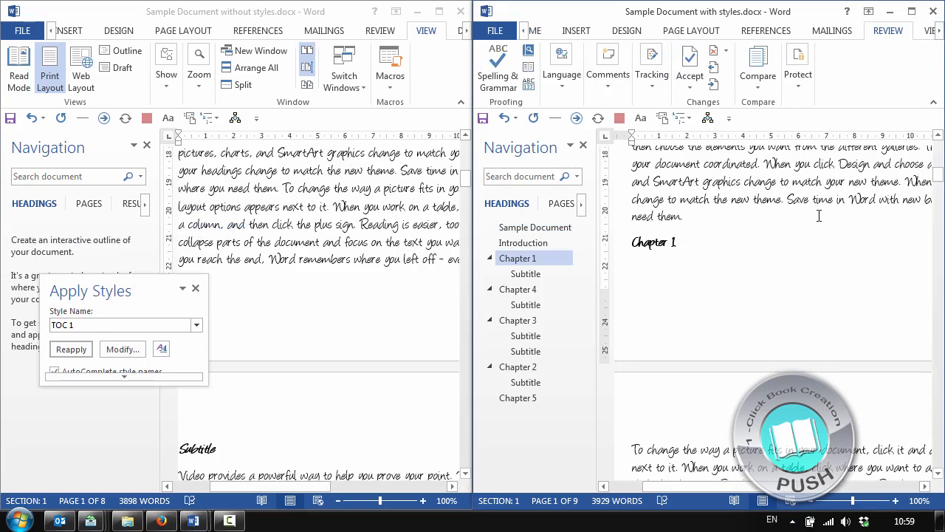
{"action": "scroll", "coordinate": [775, 225], "scroll_direction": "up", "scroll_amount": 5}
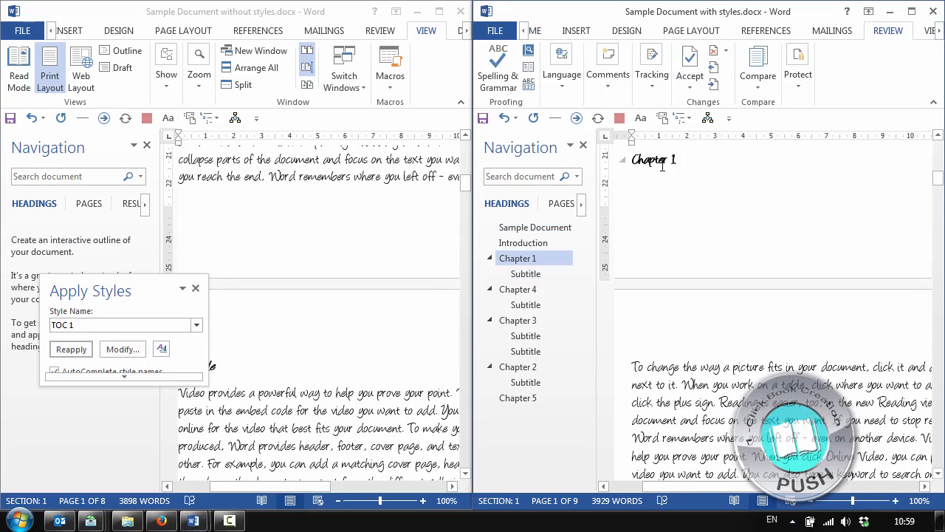
{"action": "left_click", "coordinate": [123, 350]}
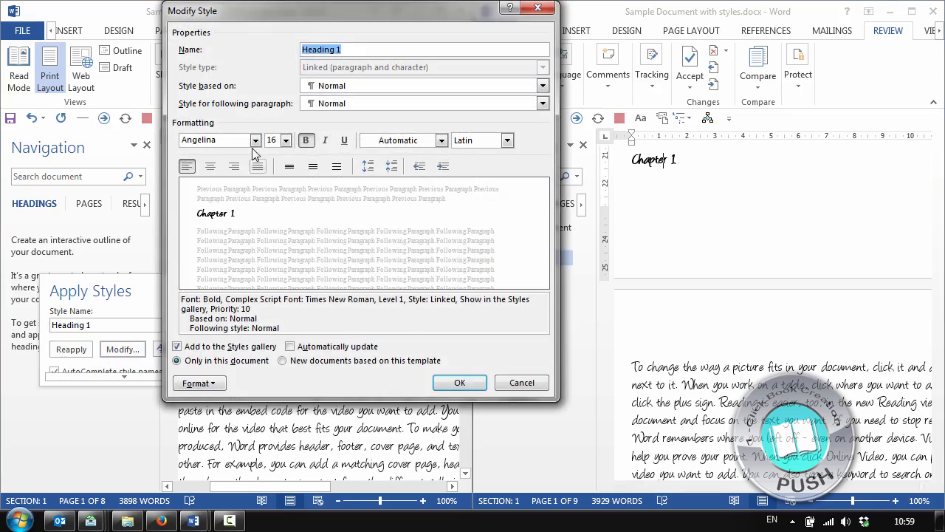
{"action": "left_click", "coordinate": [305, 141]}
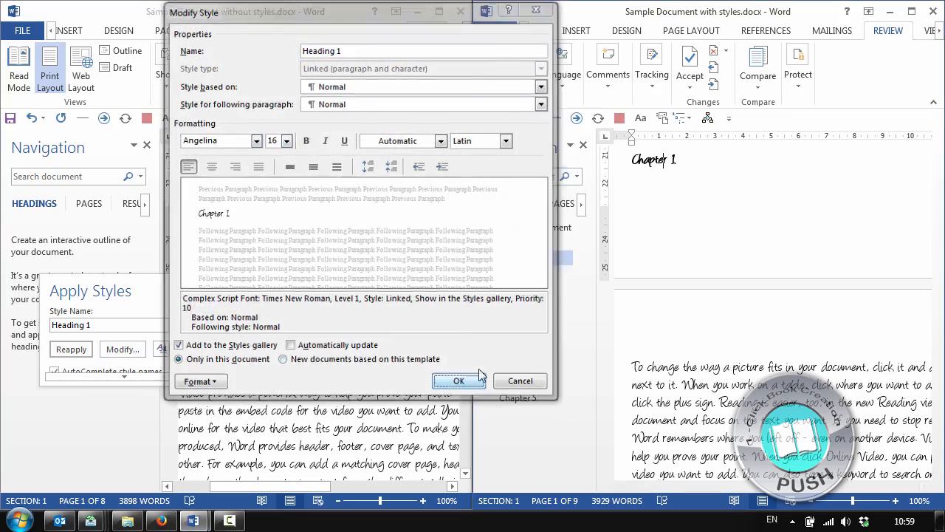
{"action": "left_click", "coordinate": [476, 379]}
{"action": "scroll", "coordinate": [721, 237], "scroll_direction": "up", "scroll_amount": 8}
{"action": "scroll", "coordinate": [718, 246], "scroll_direction": "down", "scroll_amount": 15}
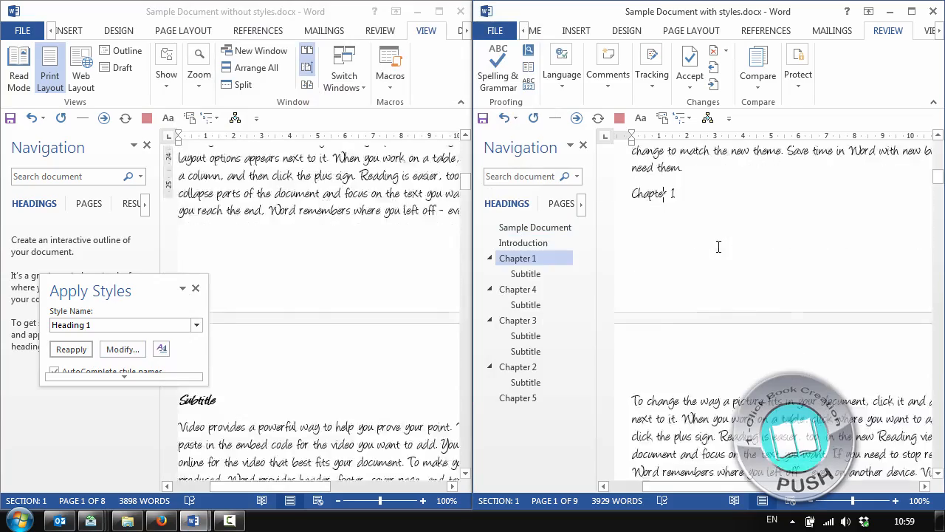
Modify the Heading 2 style of the subtitle under Chapter 1 to remove its bold and italic formatting
{"action": "scroll", "coordinate": [650, 235], "scroll_direction": "up", "scroll_amount": 10}
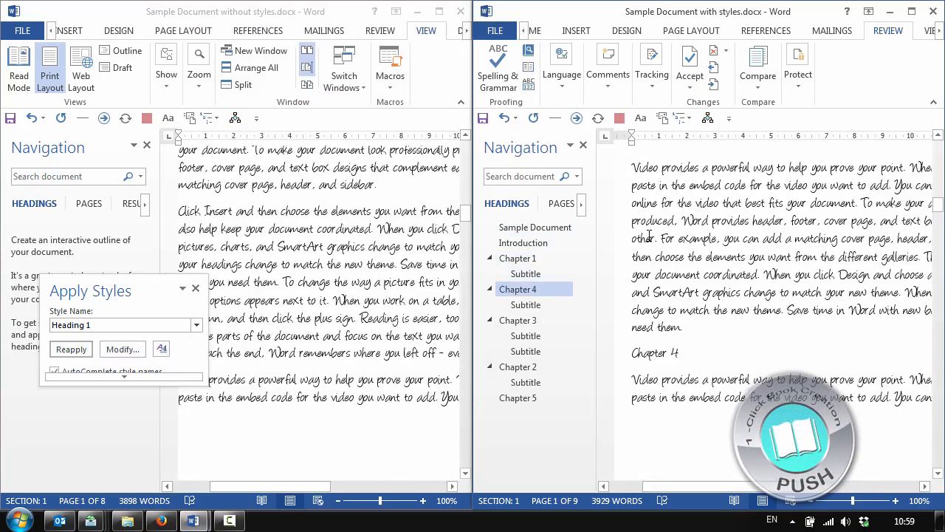
{"action": "left_click", "coordinate": [667, 464]}
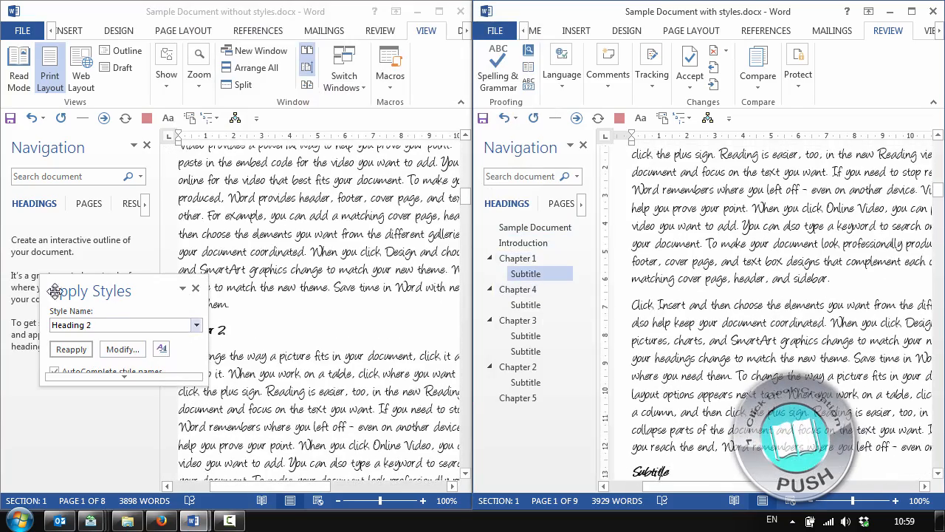
{"action": "left_click", "coordinate": [122, 348]}
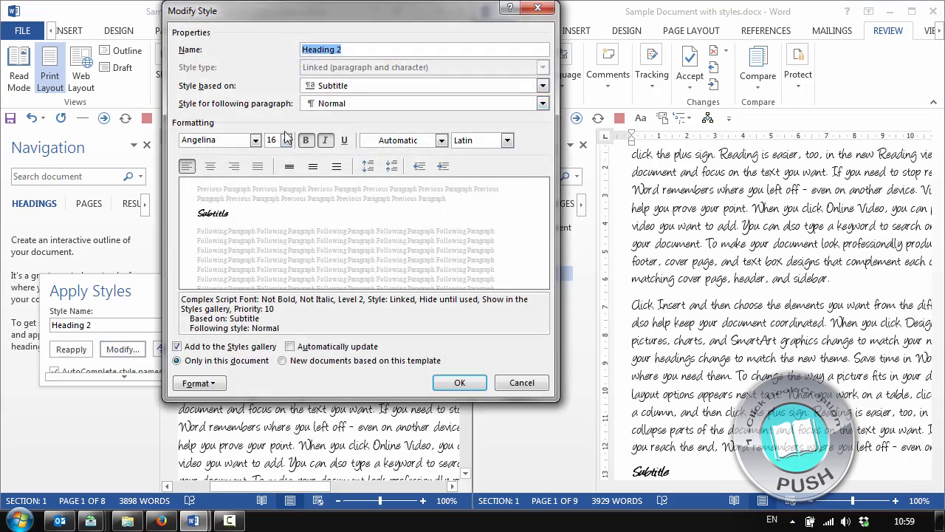
{"action": "left_click", "coordinate": [310, 143]}
{"action": "left_click", "coordinate": [324, 141]}
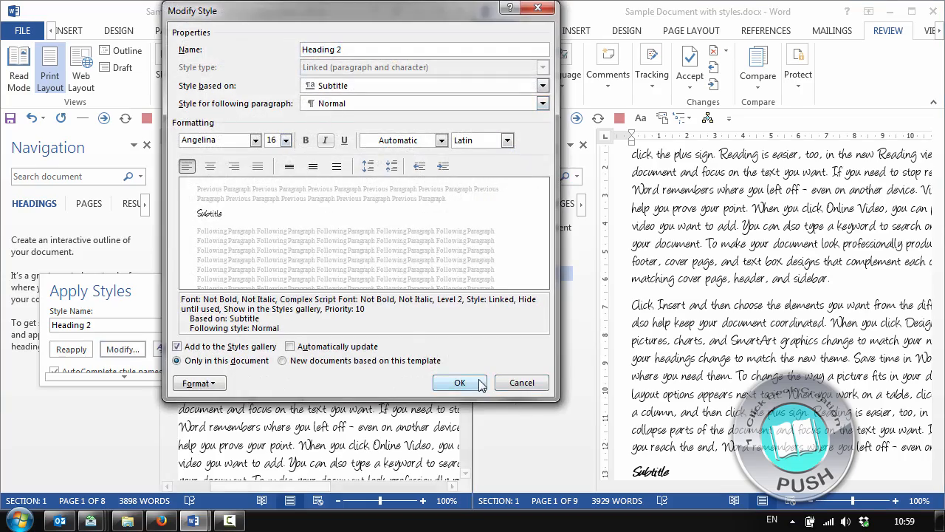
{"action": "left_click", "coordinate": [477, 382]}
Modify the Title style of the Sample Document title to remove its bold and underline formatting
{"action": "scroll", "coordinate": [789, 252], "scroll_direction": "up", "scroll_amount": 3}
{"action": "key", "text": "ctrl+Home"}
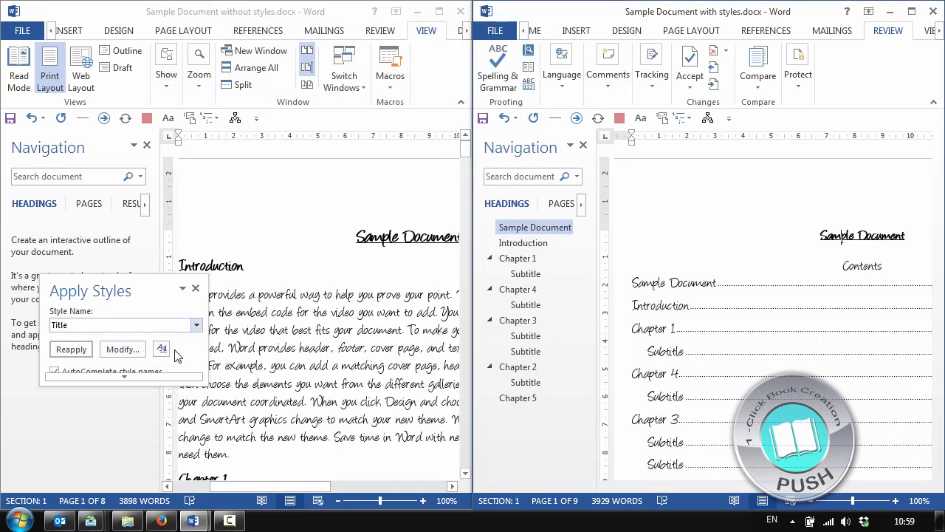
{"action": "left_click", "coordinate": [123, 349]}
{"action": "left_click", "coordinate": [306, 141]}
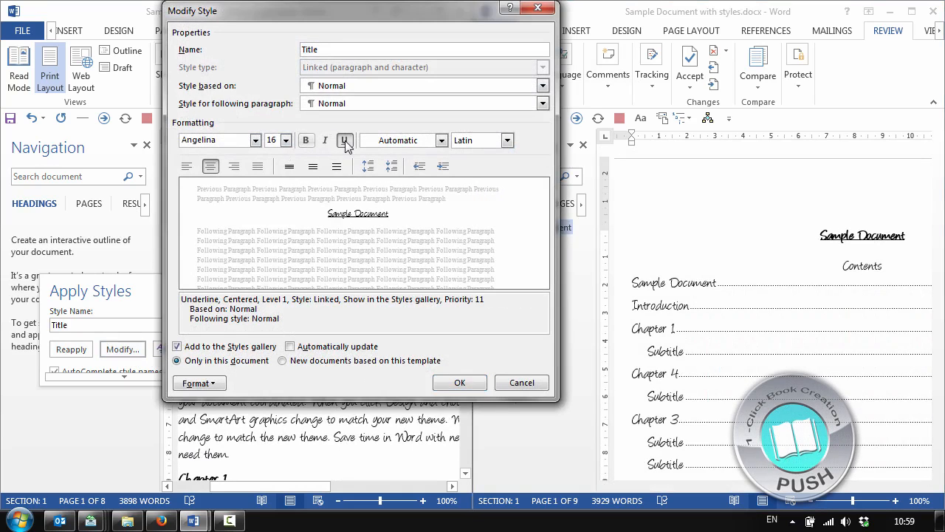
{"action": "left_click", "coordinate": [344, 141]}
{"action": "left_click", "coordinate": [459, 381]}
Update the entire table of contents in the document with styles
{"action": "right_click", "coordinate": [680, 324]}
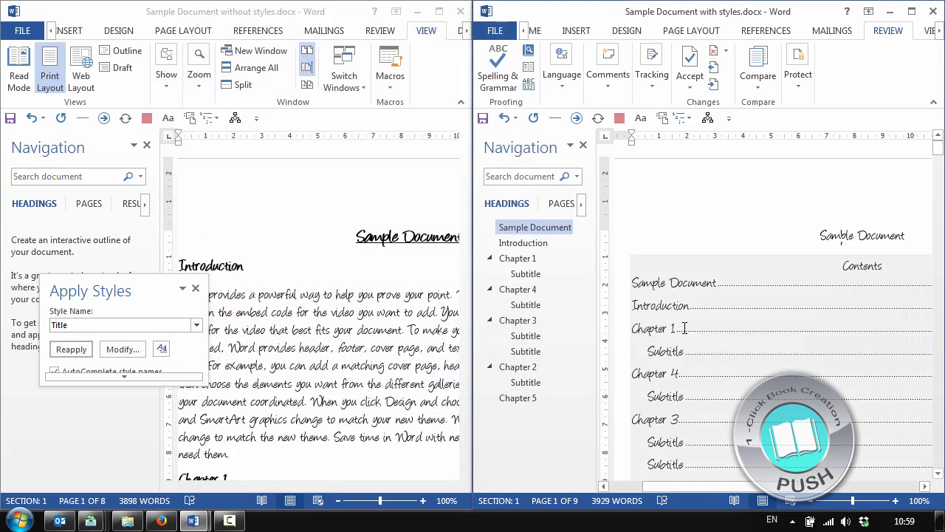
{"action": "left_click", "coordinate": [753, 412]}
{"action": "left_click", "coordinate": [627, 260]}
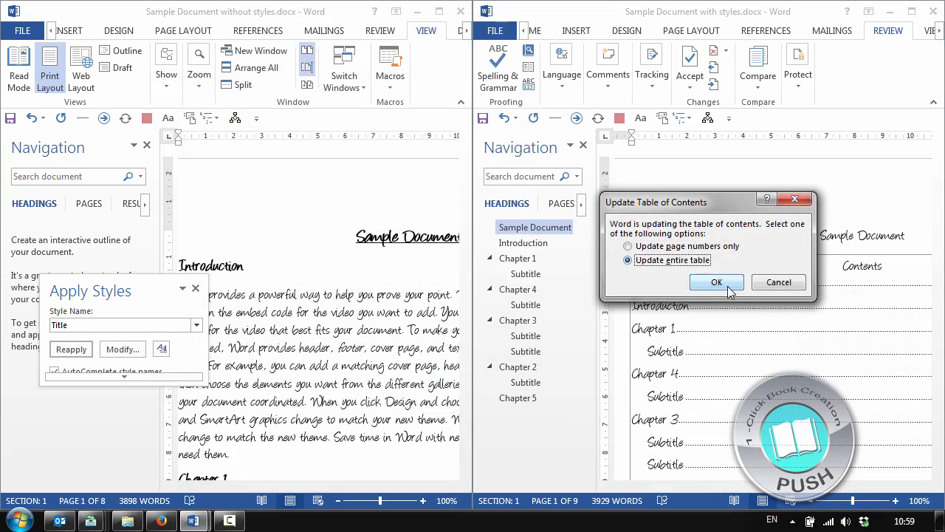
{"action": "left_click", "coordinate": [715, 282]}
Review the chapter headings of the styled document down to Chapter 4, and switch to the document without styles
{"action": "scroll", "coordinate": [702, 277], "scroll_direction": "down", "scroll_amount": 10}
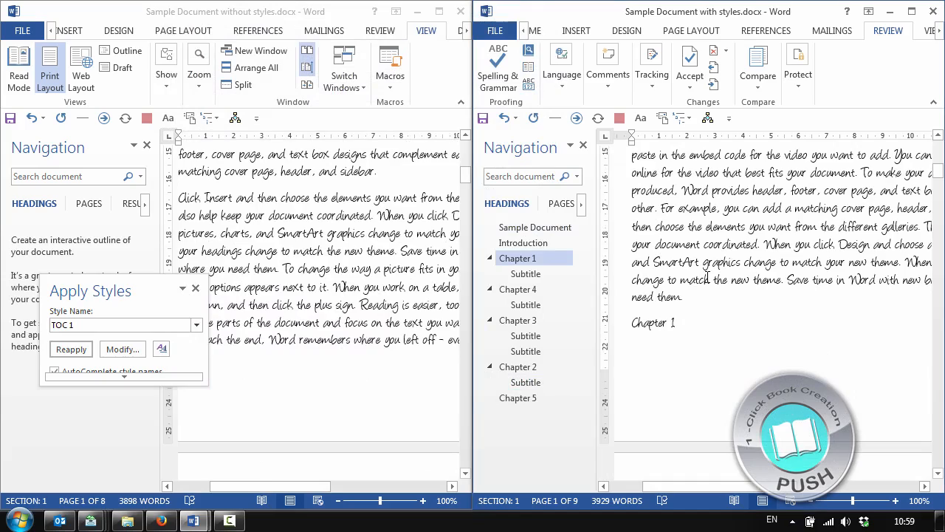
{"action": "scroll", "coordinate": [702, 275], "scroll_direction": "down", "scroll_amount": 15}
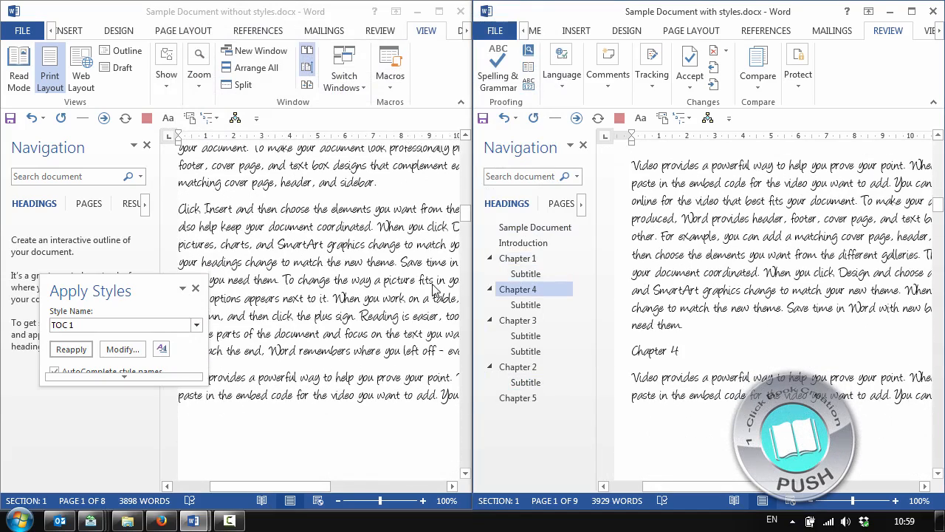
{"action": "left_click", "coordinate": [277, 223]}
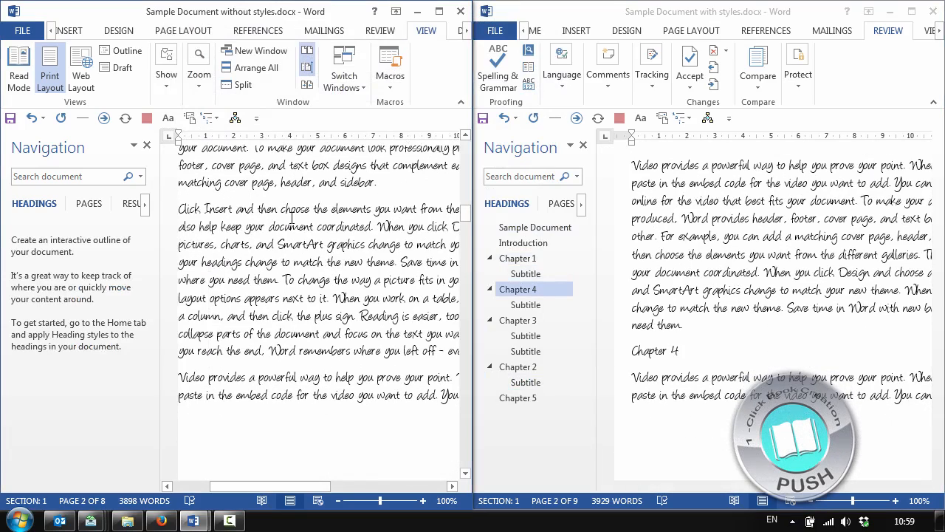